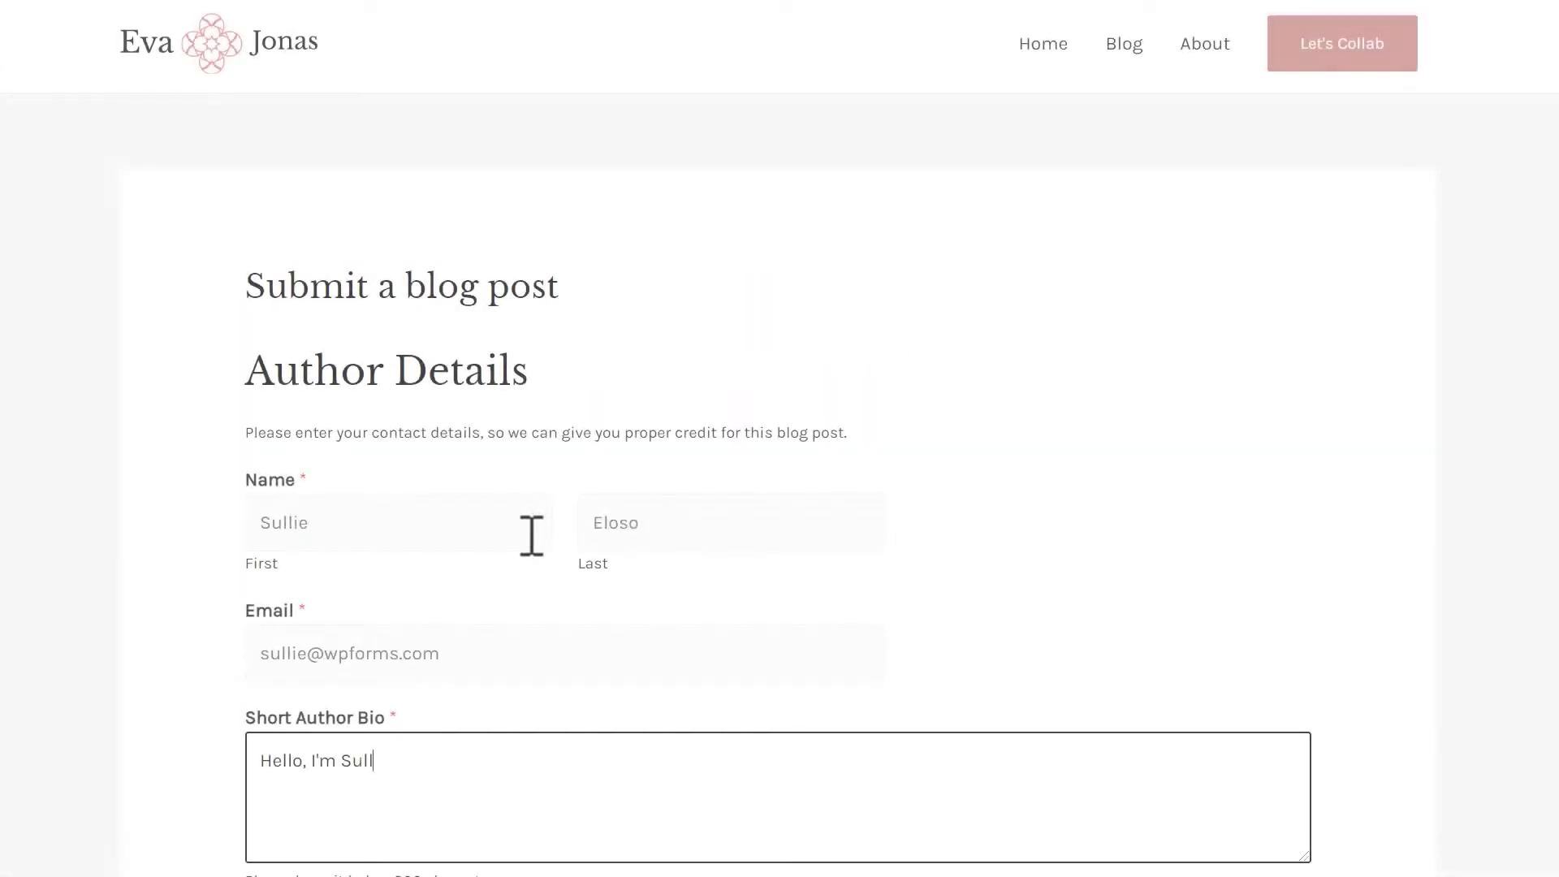
Finish the author bio with 'the Bear!' and enter the post title 'The Beary Best with Sullie!'
text(the Bear!)
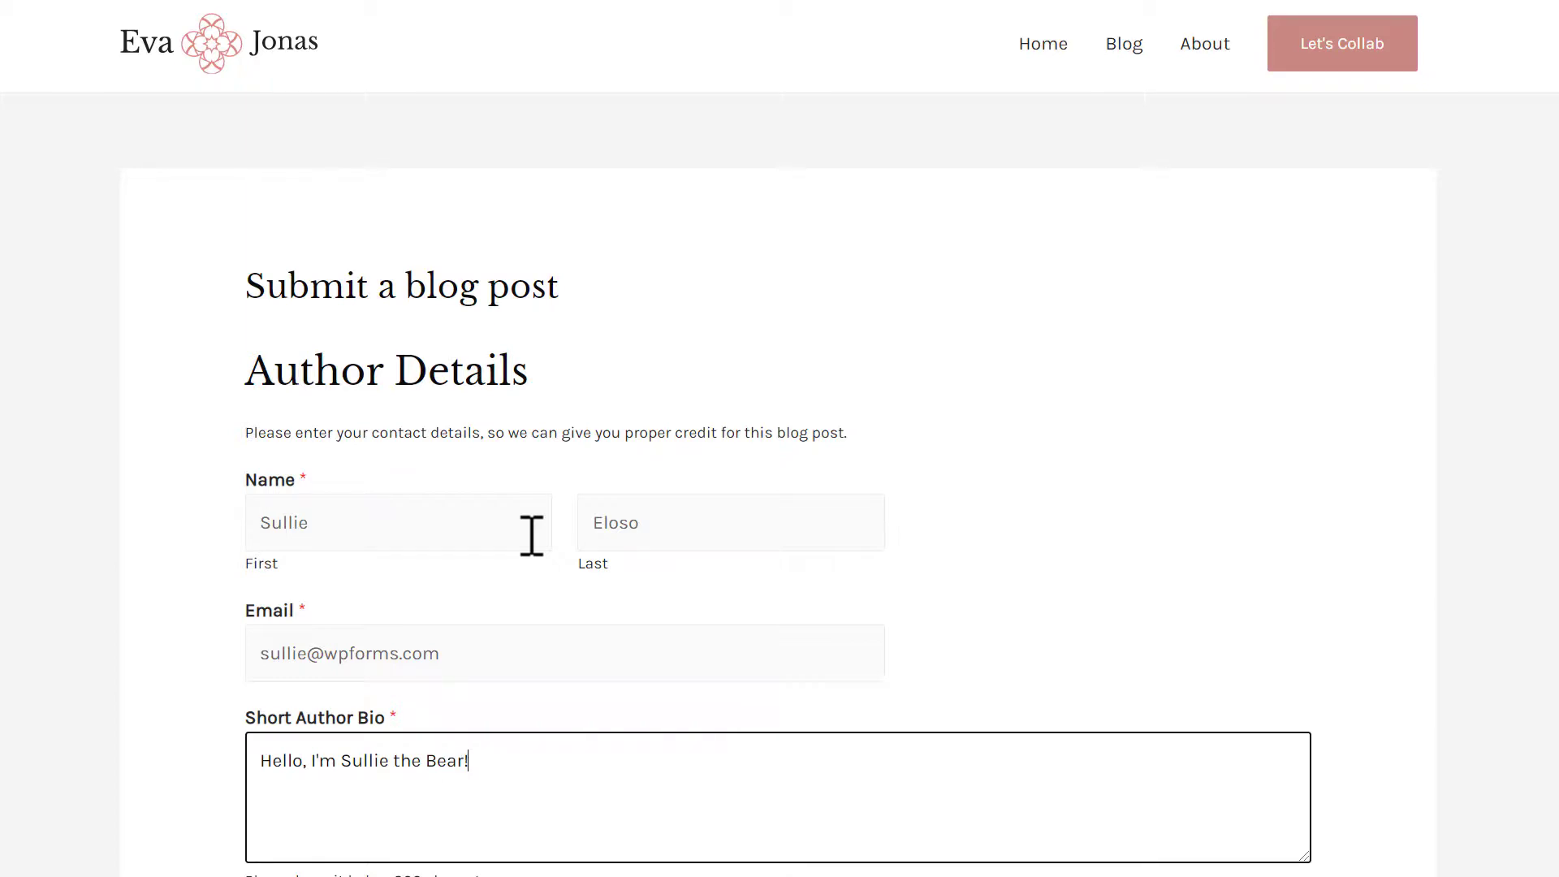
scroll(531, 535, down, 6)
click(501, 597)
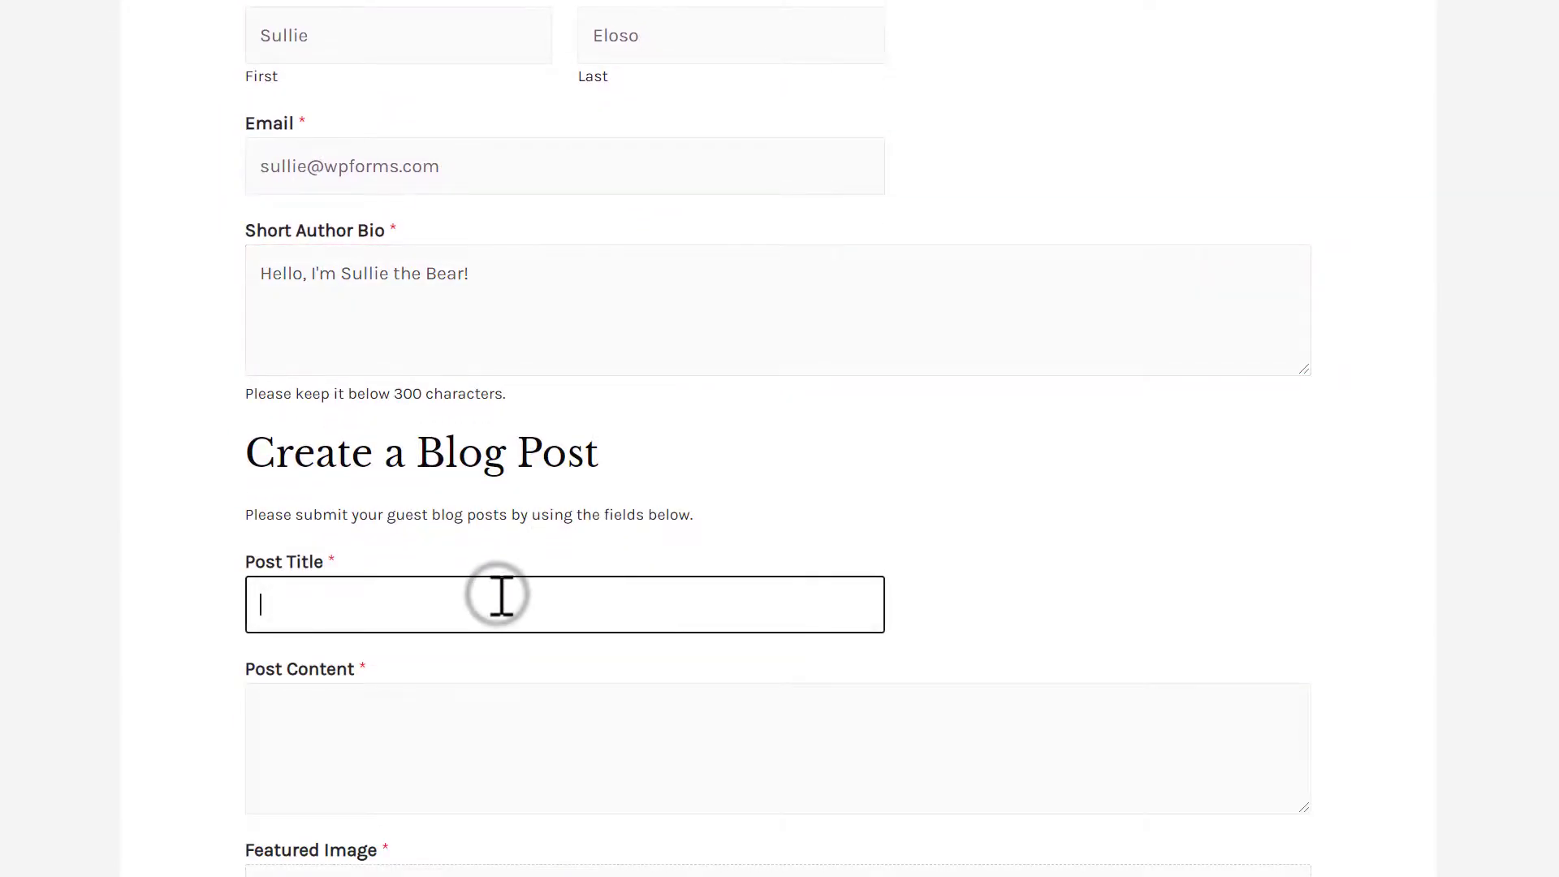
text(The Beary B)
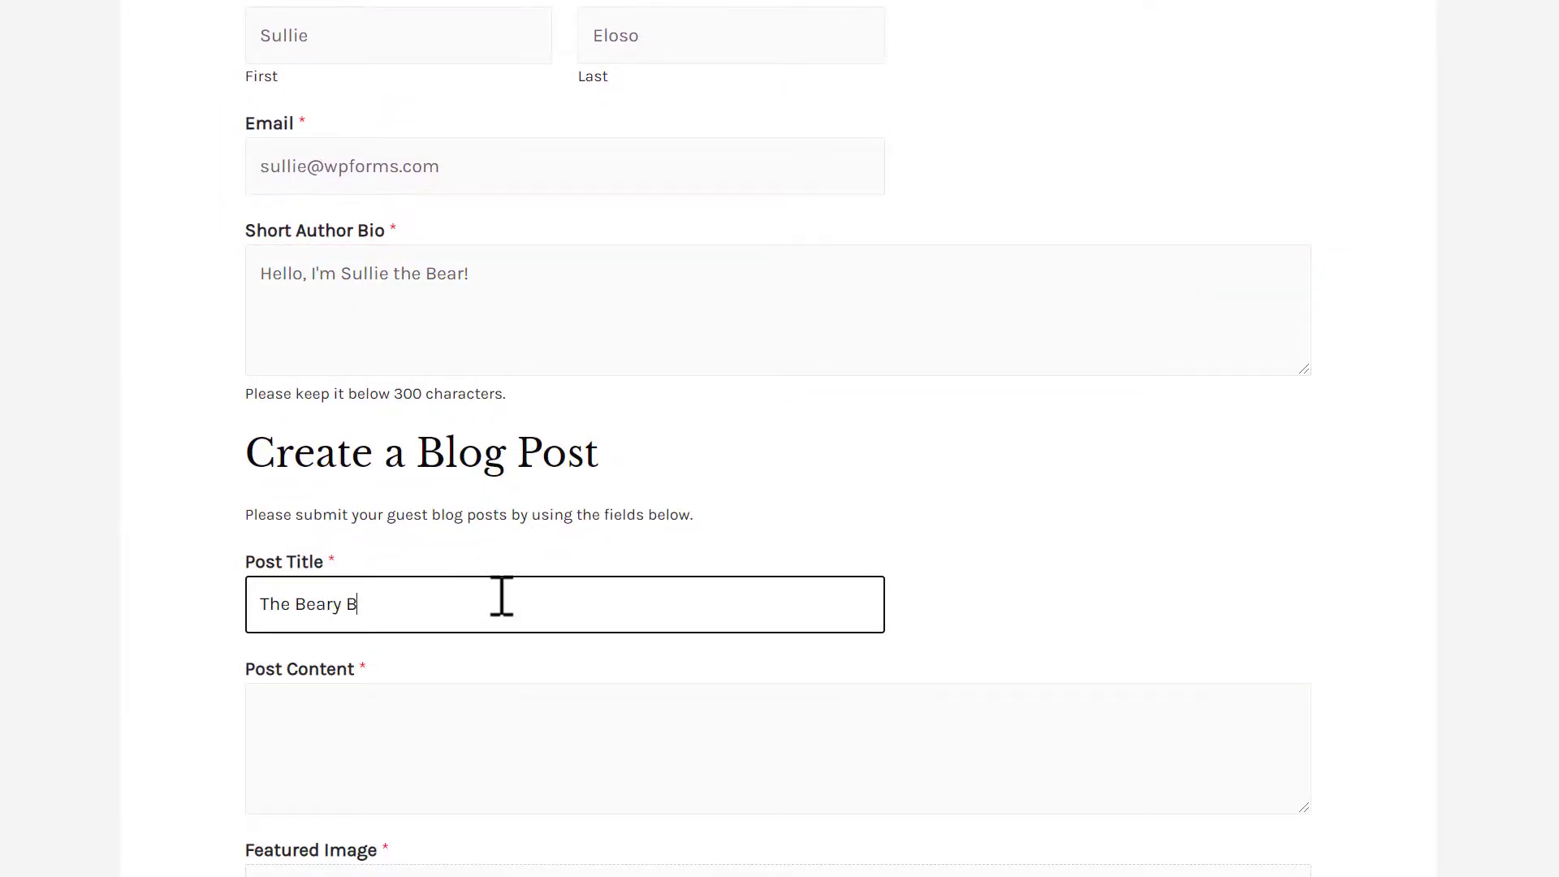
text(est with Sullie!)
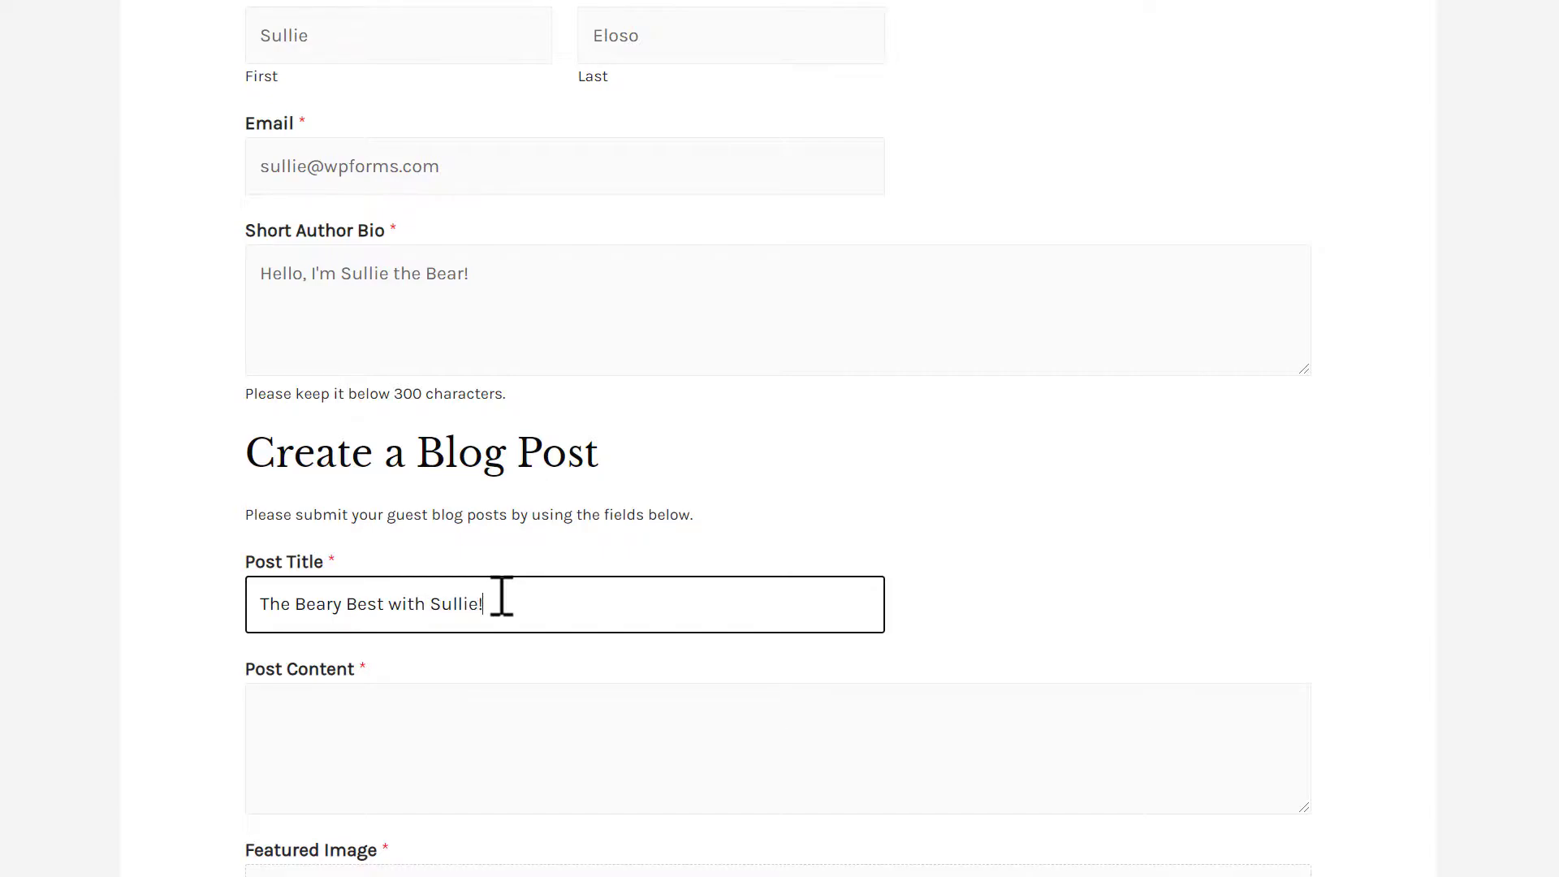
Paste the Lorem ipsum paragraph into Post Content and enter the excerpt 'Hello!'
click(488, 712)
text(Lorem ipsum dolor sit amet, consectetur adipiscing elit, sed do eiusmod tempor incididunt ut labore et dolore magna aliqua. Ut enim ad minim veniam, quis nostrud exercitation ullamco laboris nisi ut aliquip ex ea commodo consequat. Duis aute irure dolor in reprehenderit in voluptate velit esse cillum dolore eu fugiat nulla pariatur. Excepteur sint occaecat cupidatat non proident, sunt in culpa qui officia deserunt mollit anim id est laborum.)
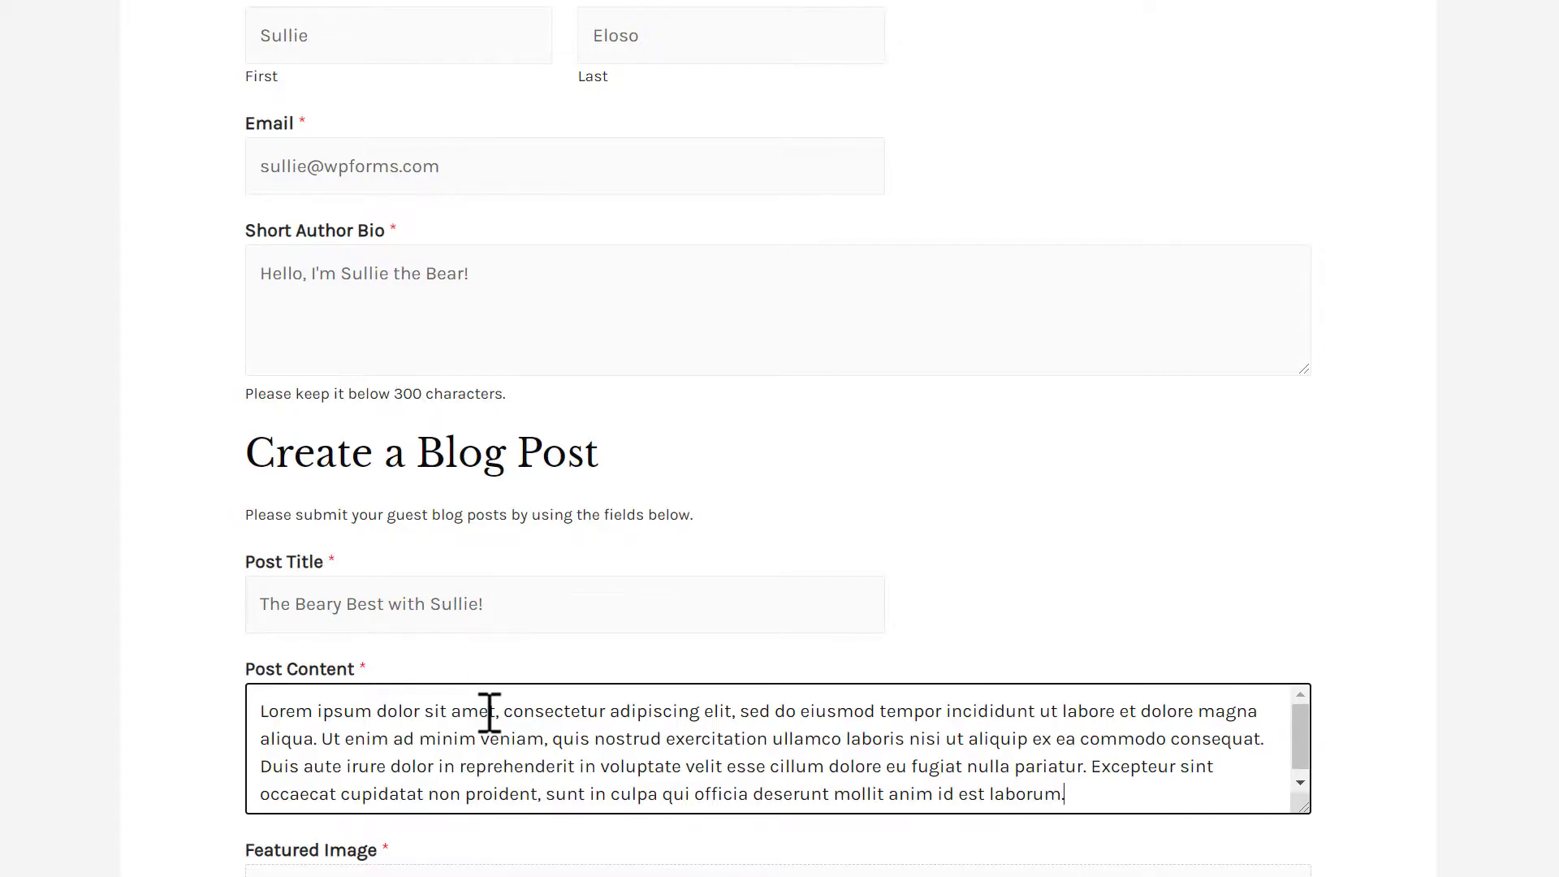
scroll(487, 711, down, 1)
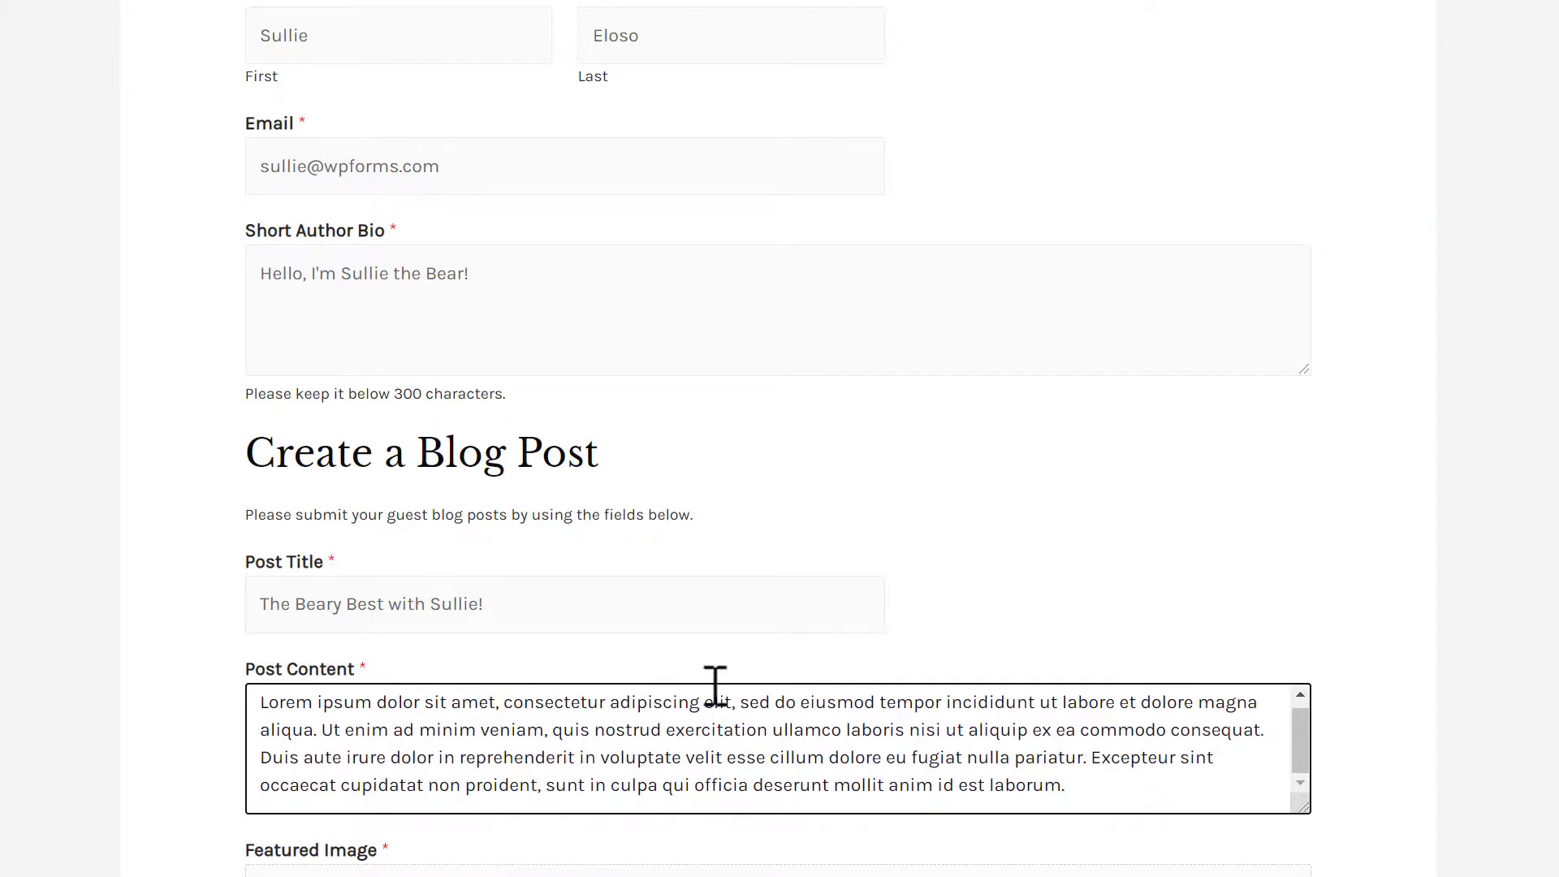
scroll(1481, 676, down, 6)
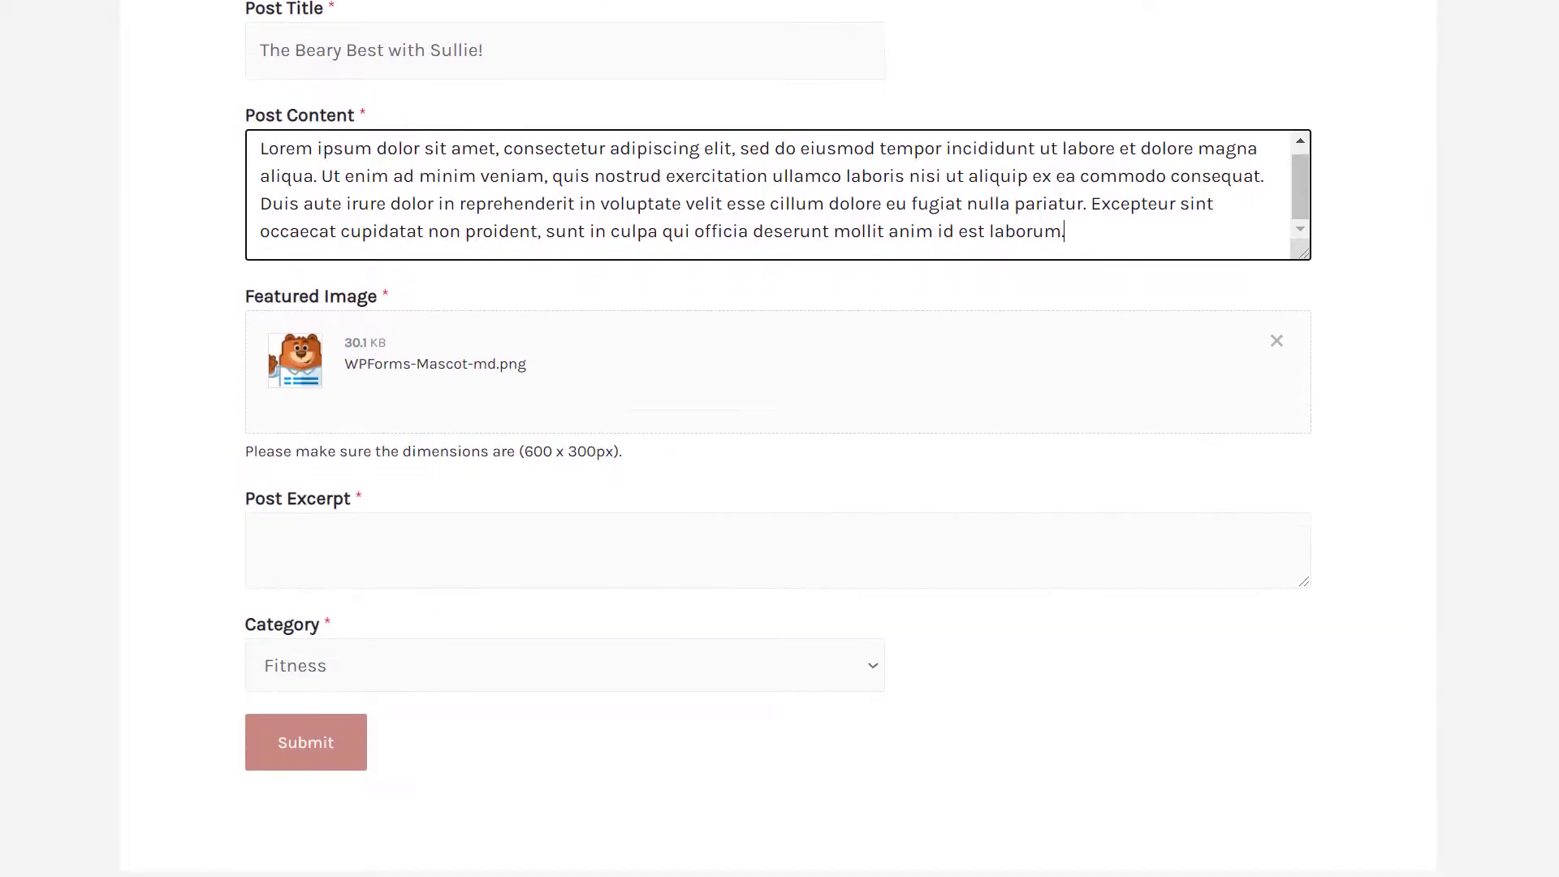
click(1079, 570)
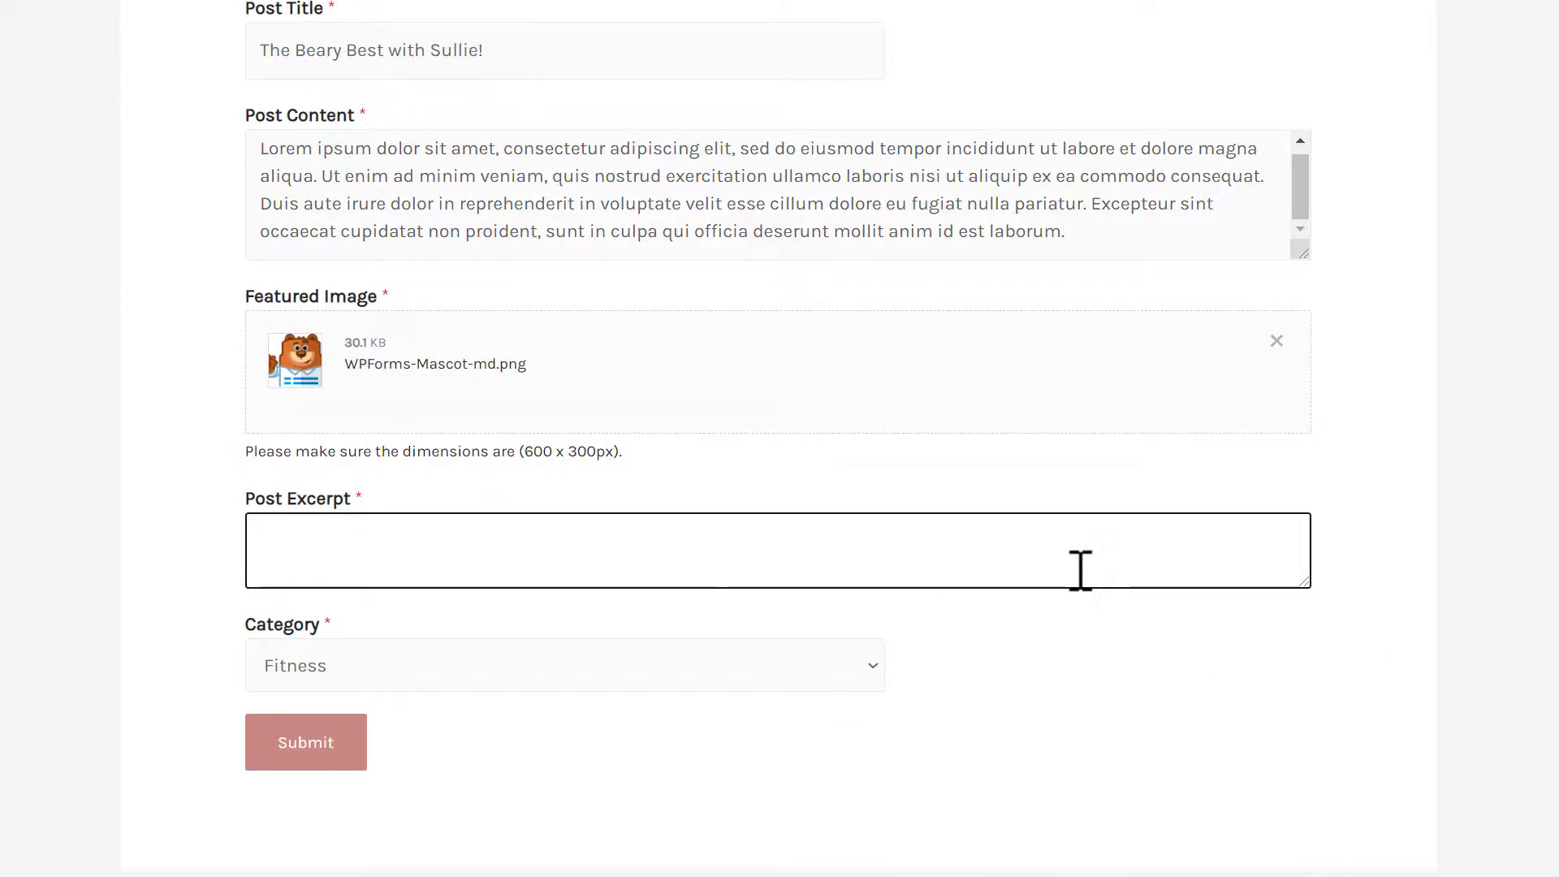
text(Hello!)
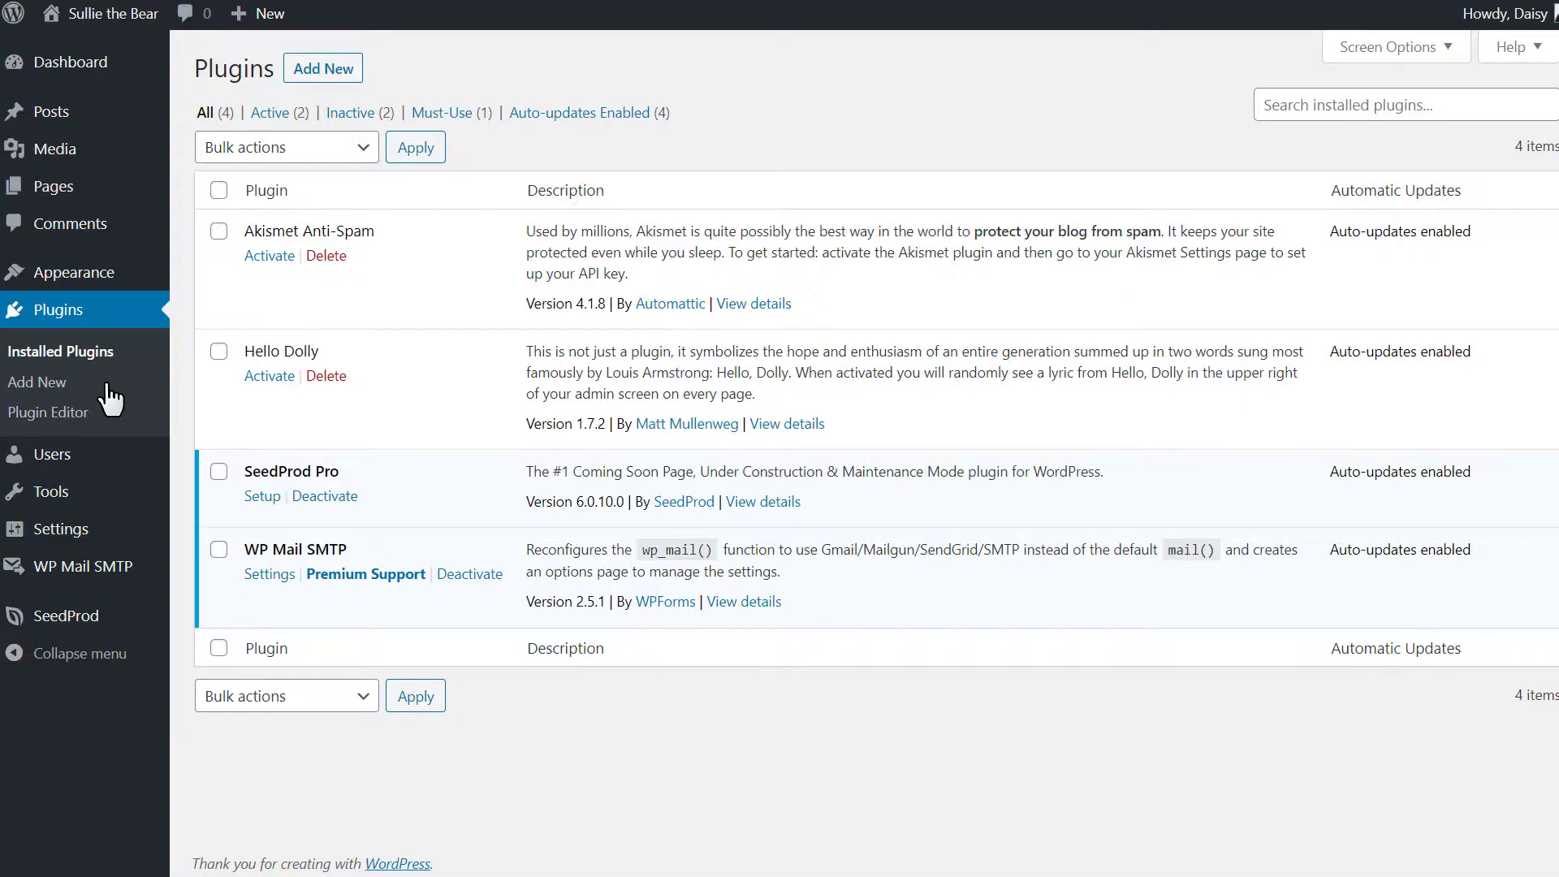
Upload wpforms.zip through Plugins > Add New, install it and activate the plugin
click(353, 75)
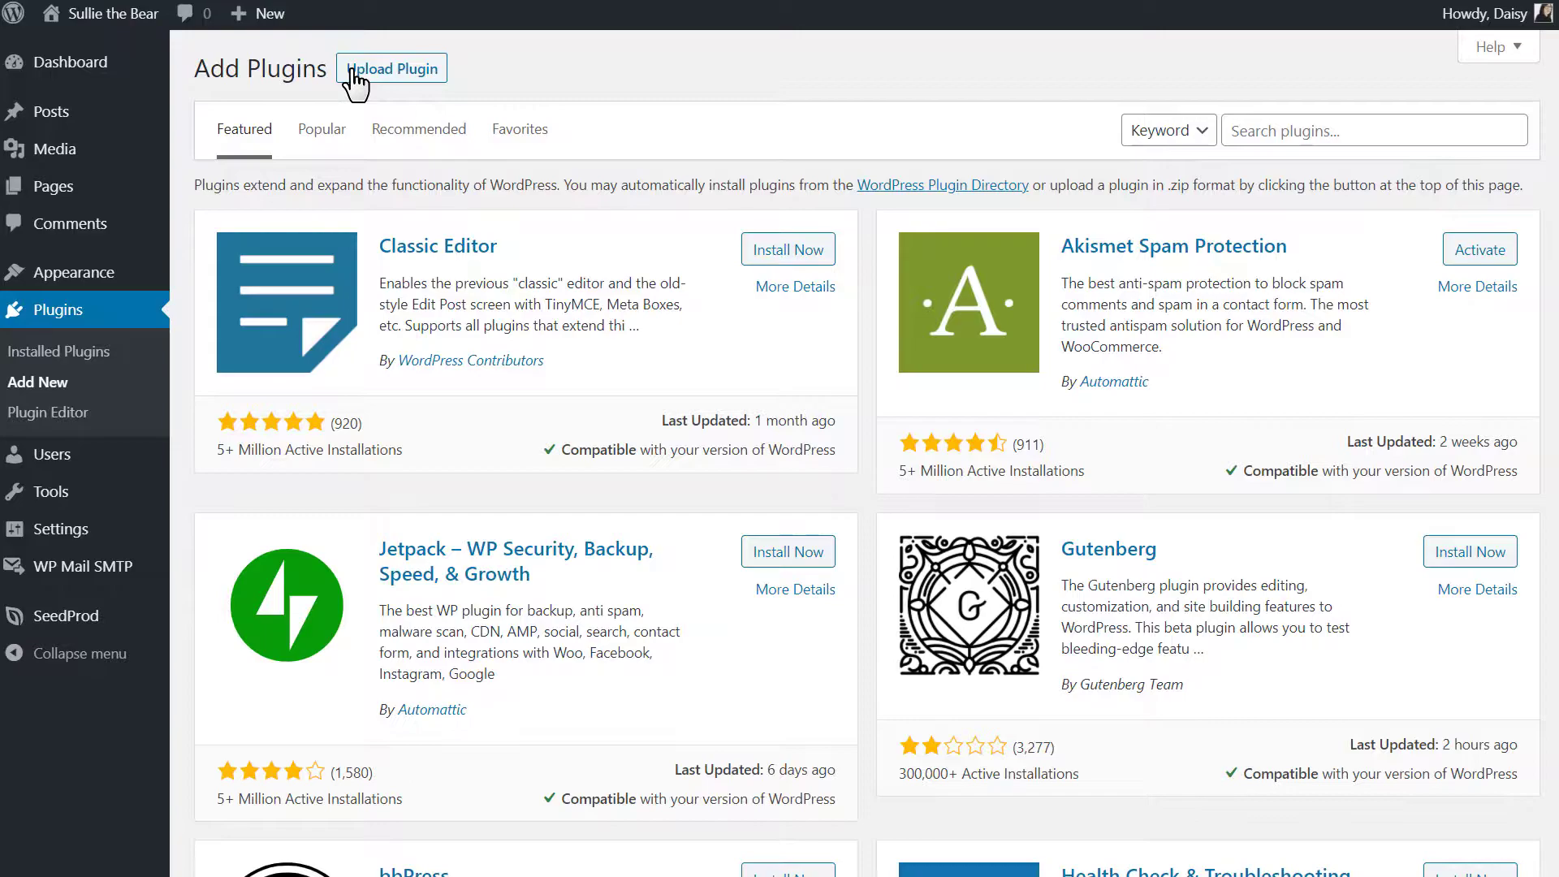
click(353, 71)
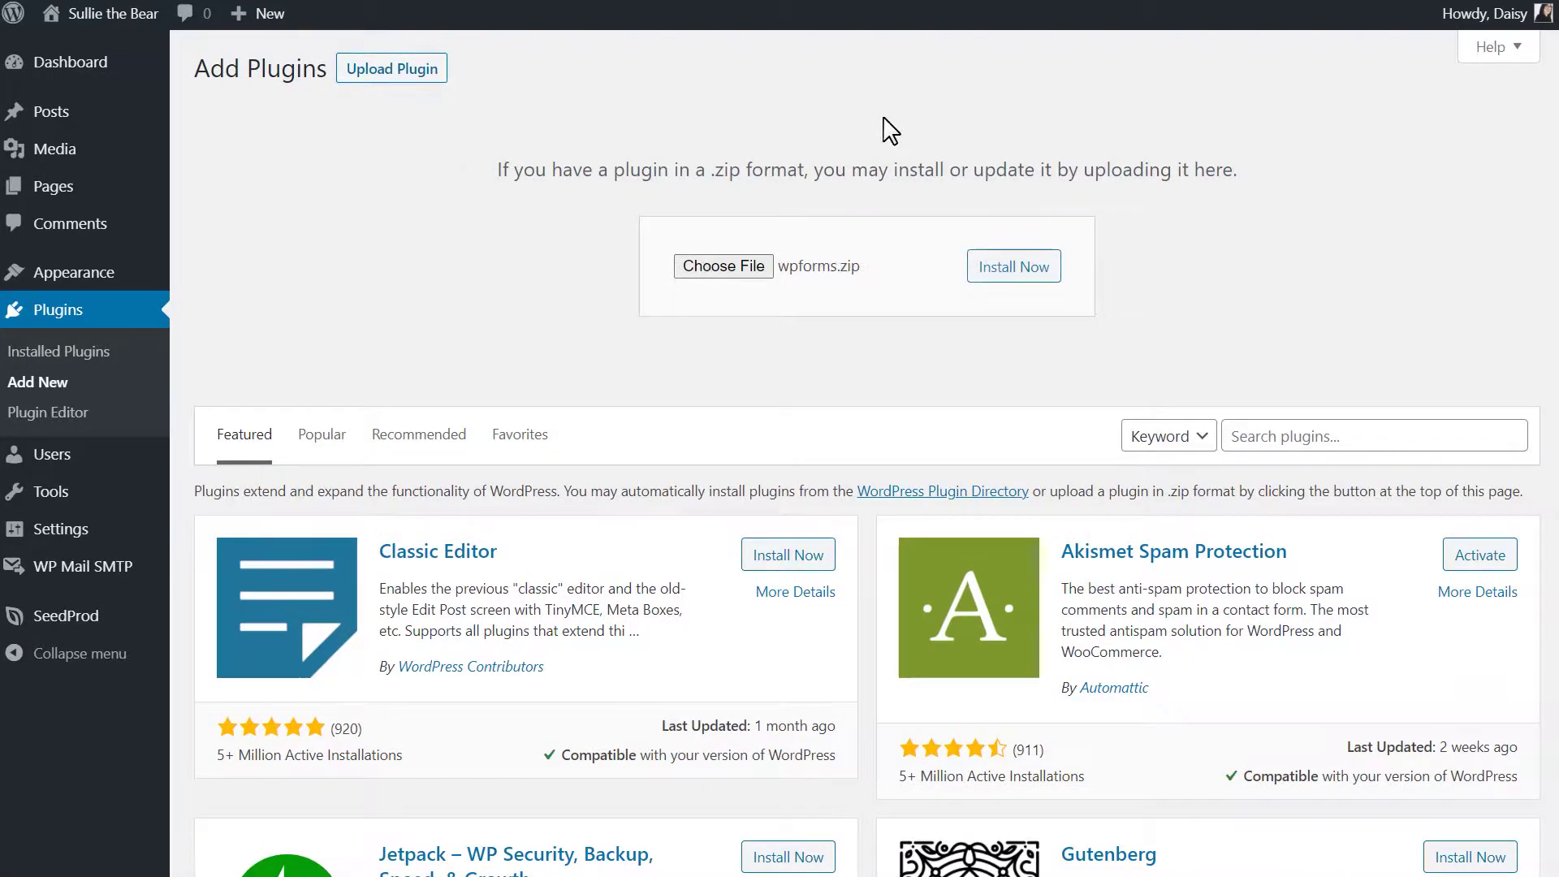
click(1042, 271)
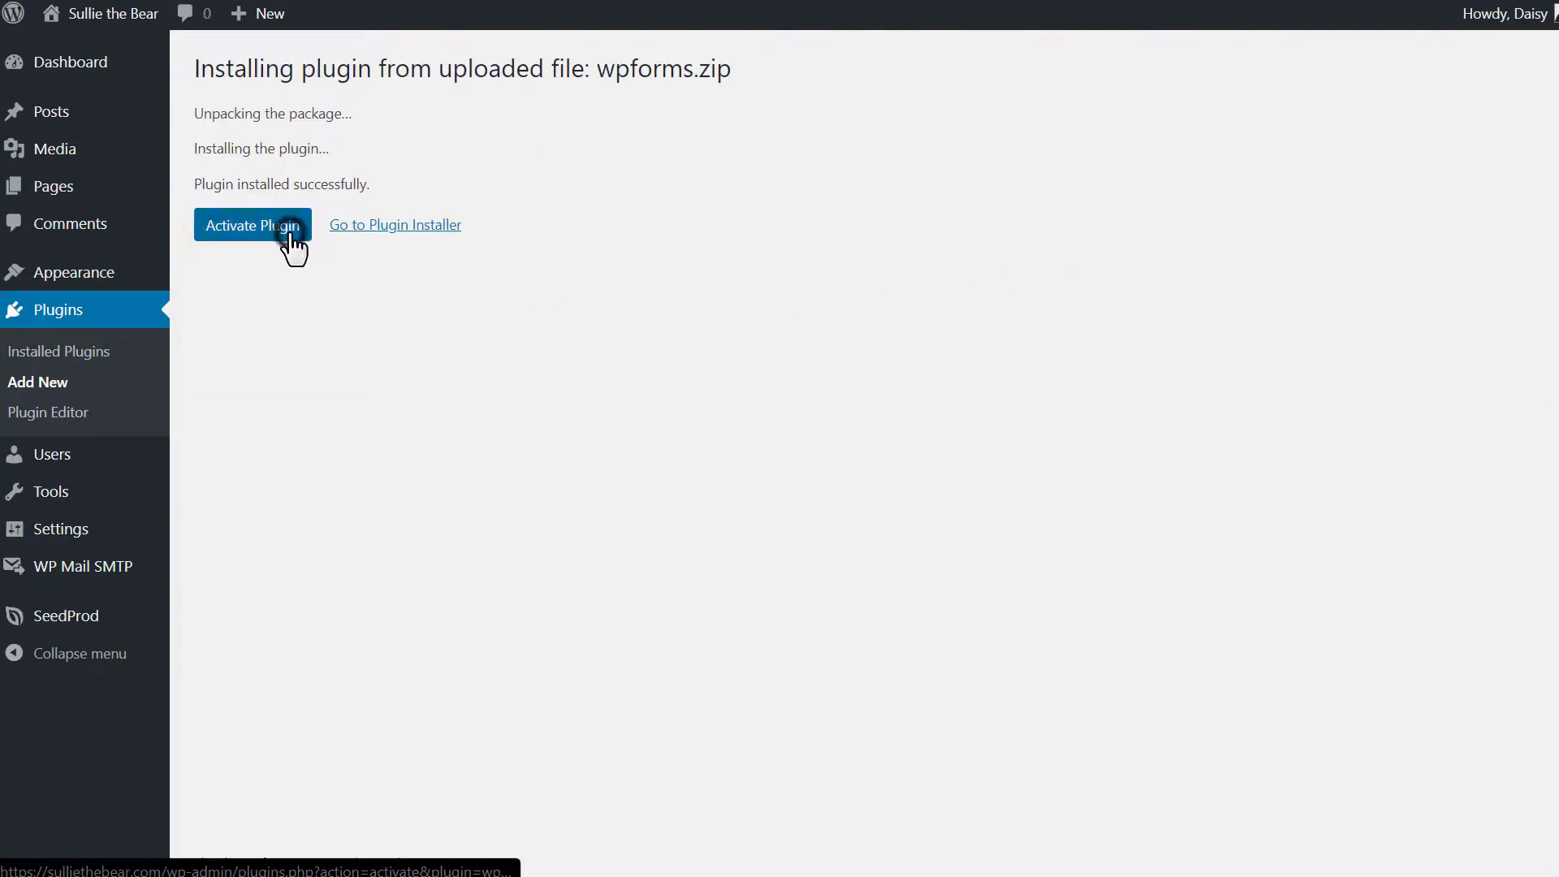
click(290, 236)
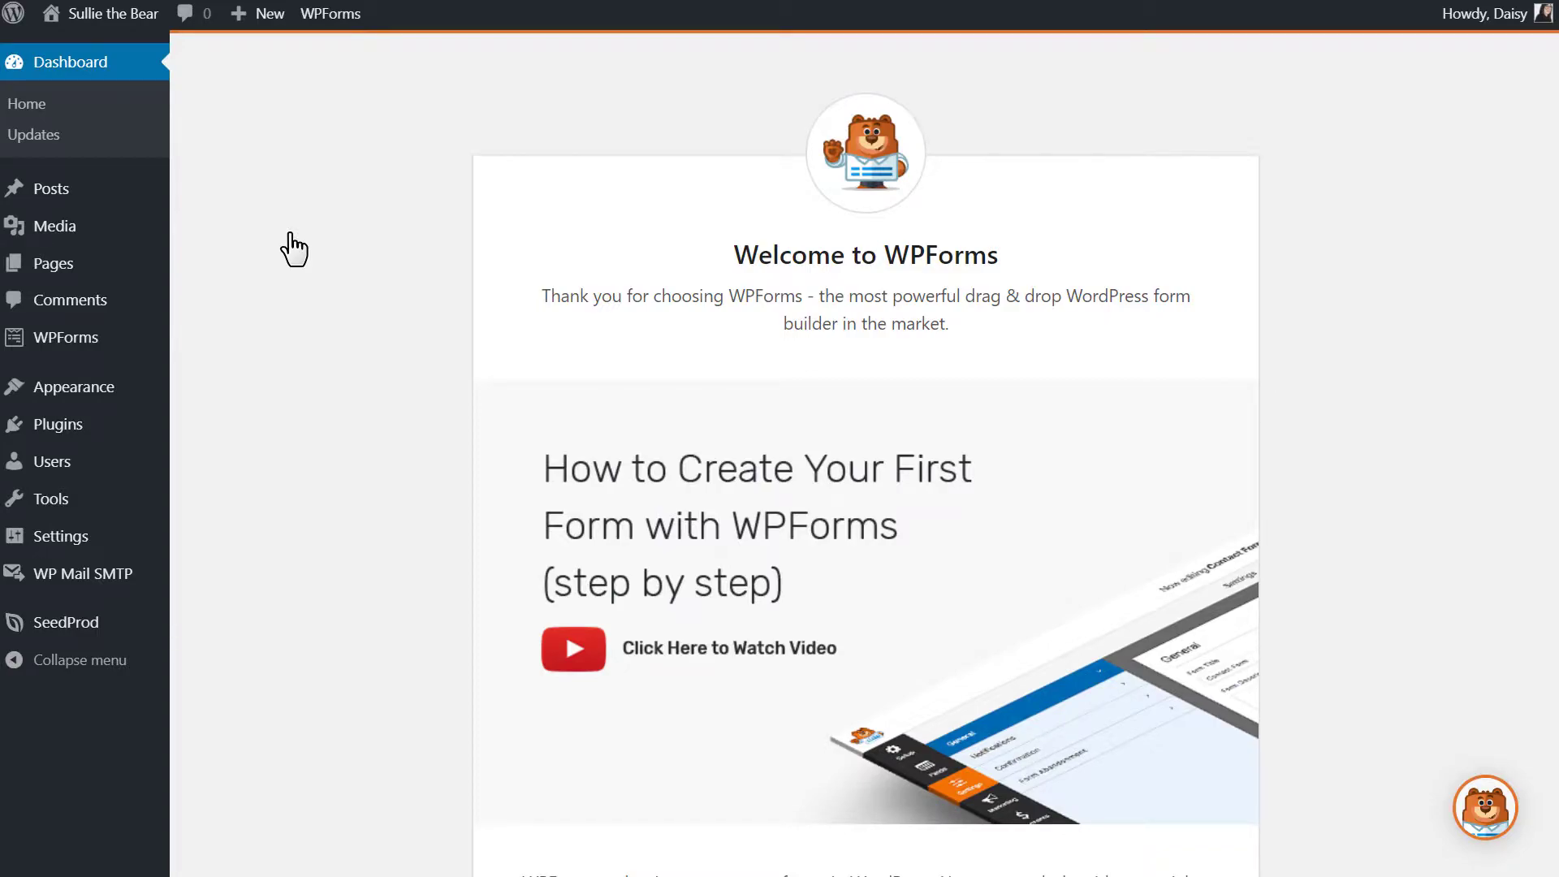
Confirm the Elite-level license key in WPForms Settings, then go to the Addons page
mouse_move(105, 341)
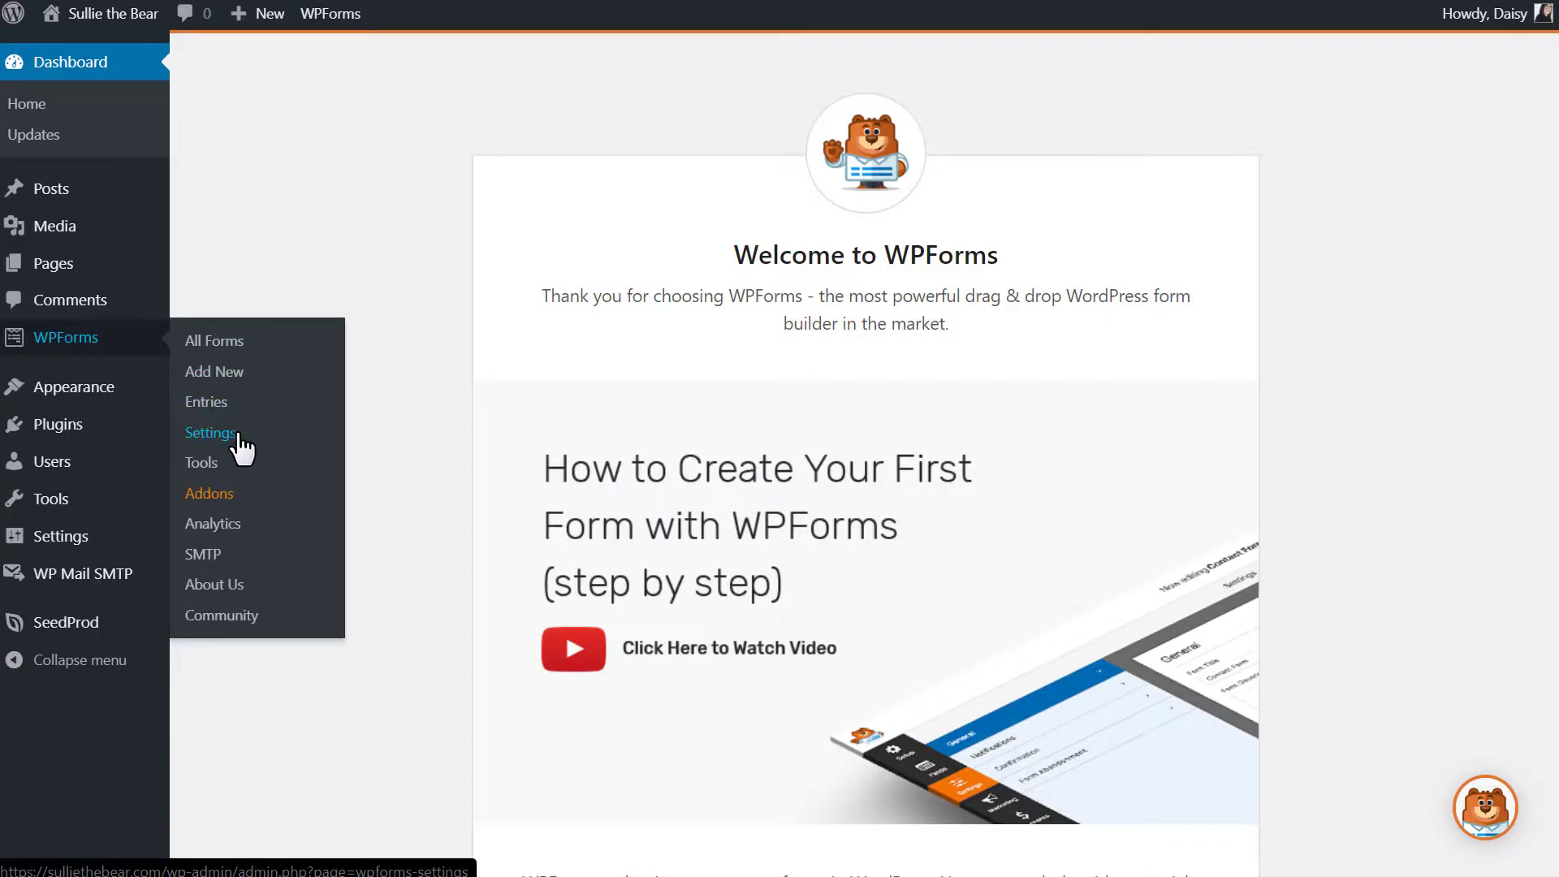
click(209, 433)
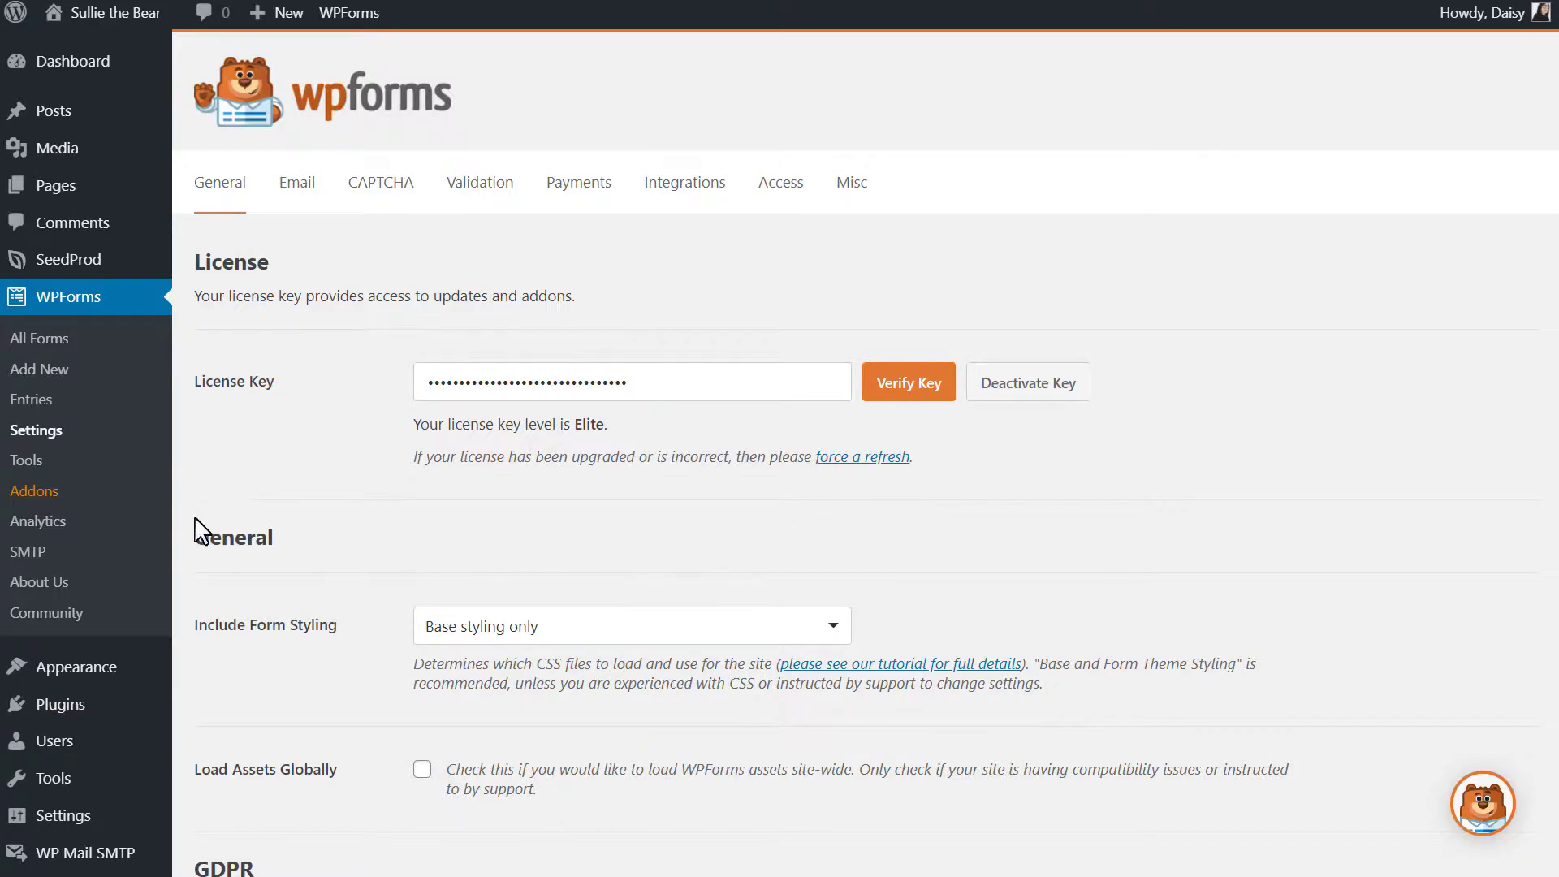
click(69, 492)
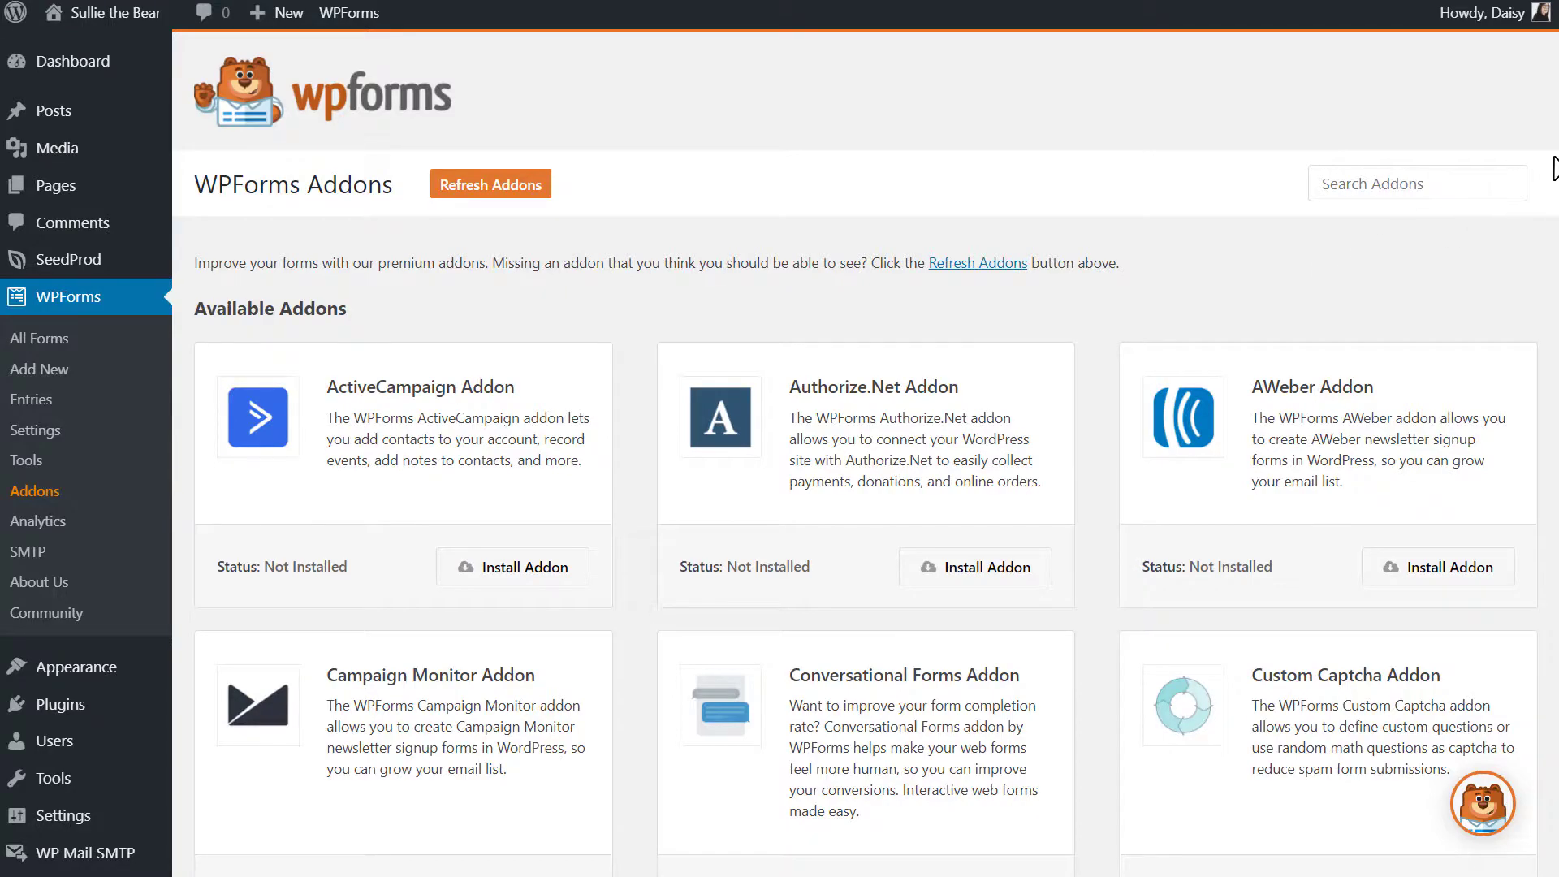
Install the Post Submissions Addon and start a new form from WPForms > Add New
drag(1552, 143, 1542, 592)
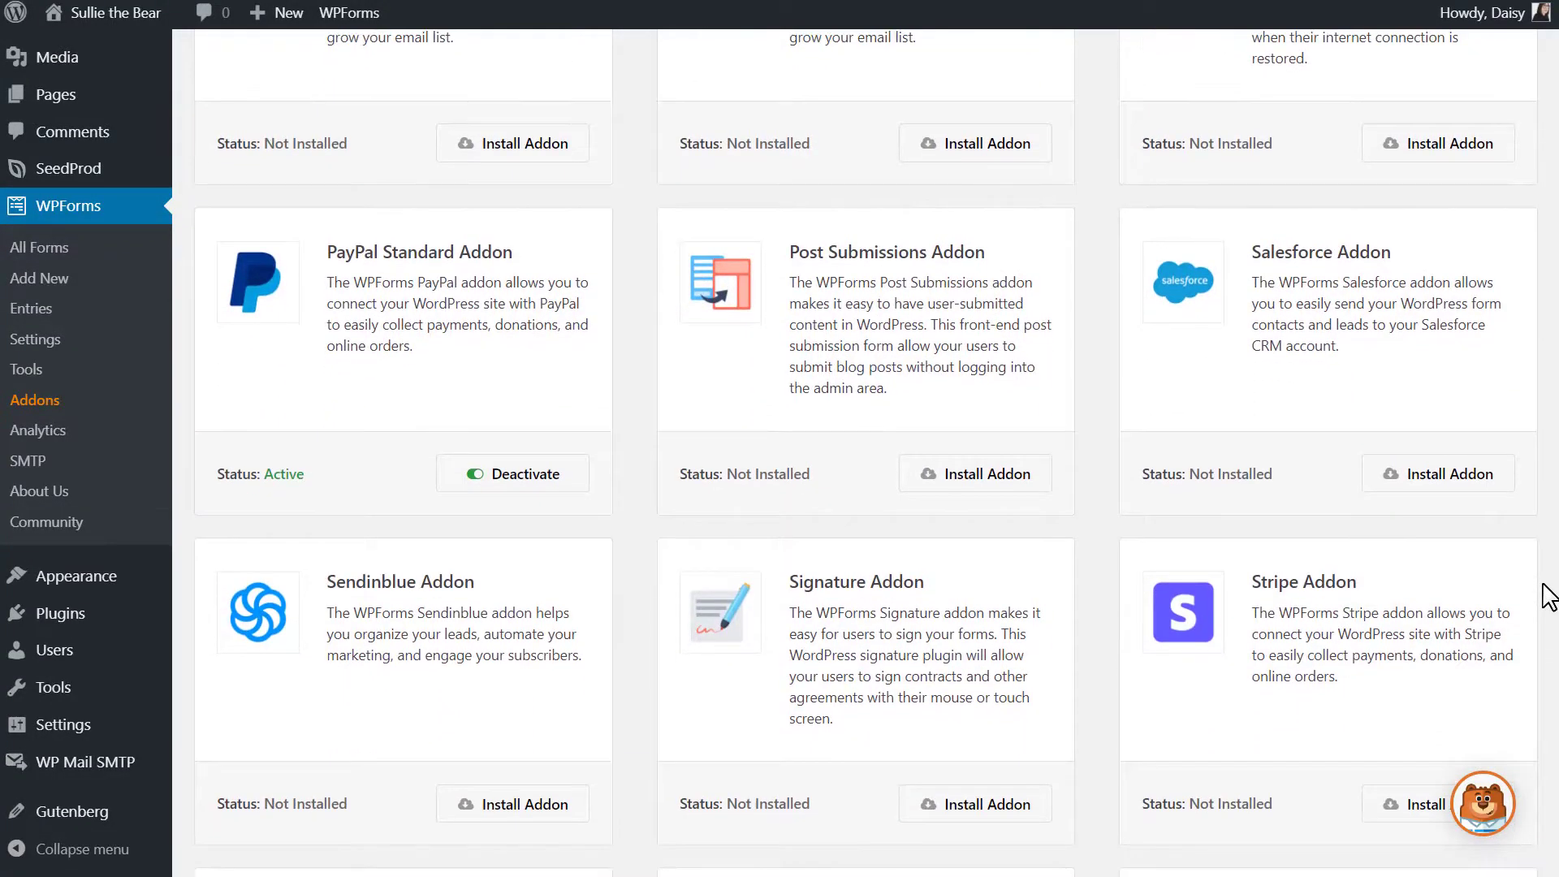
click(1035, 486)
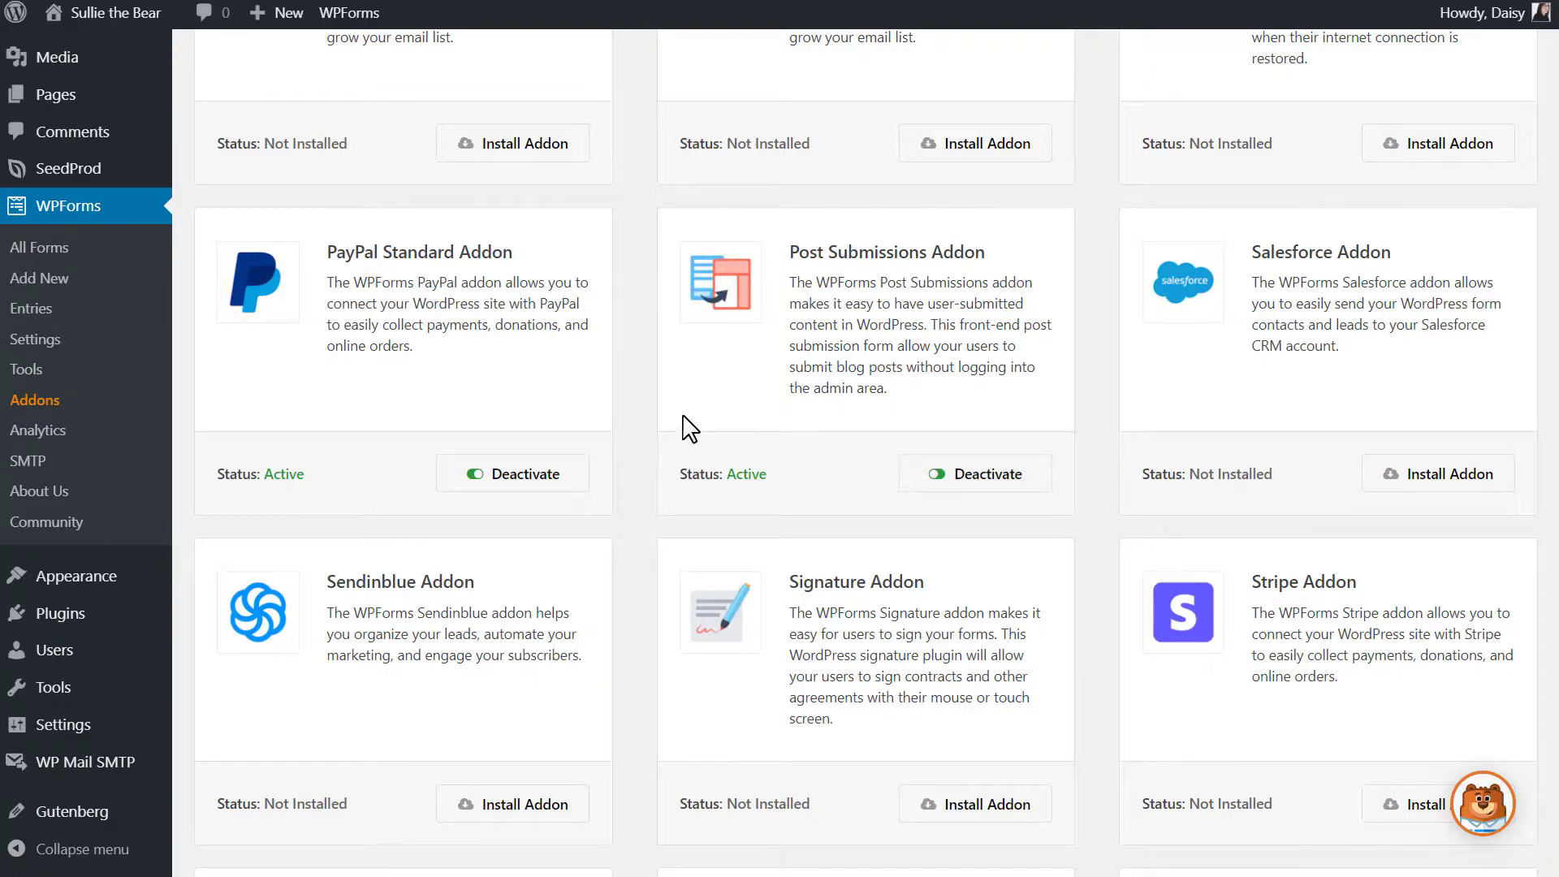
click(95, 282)
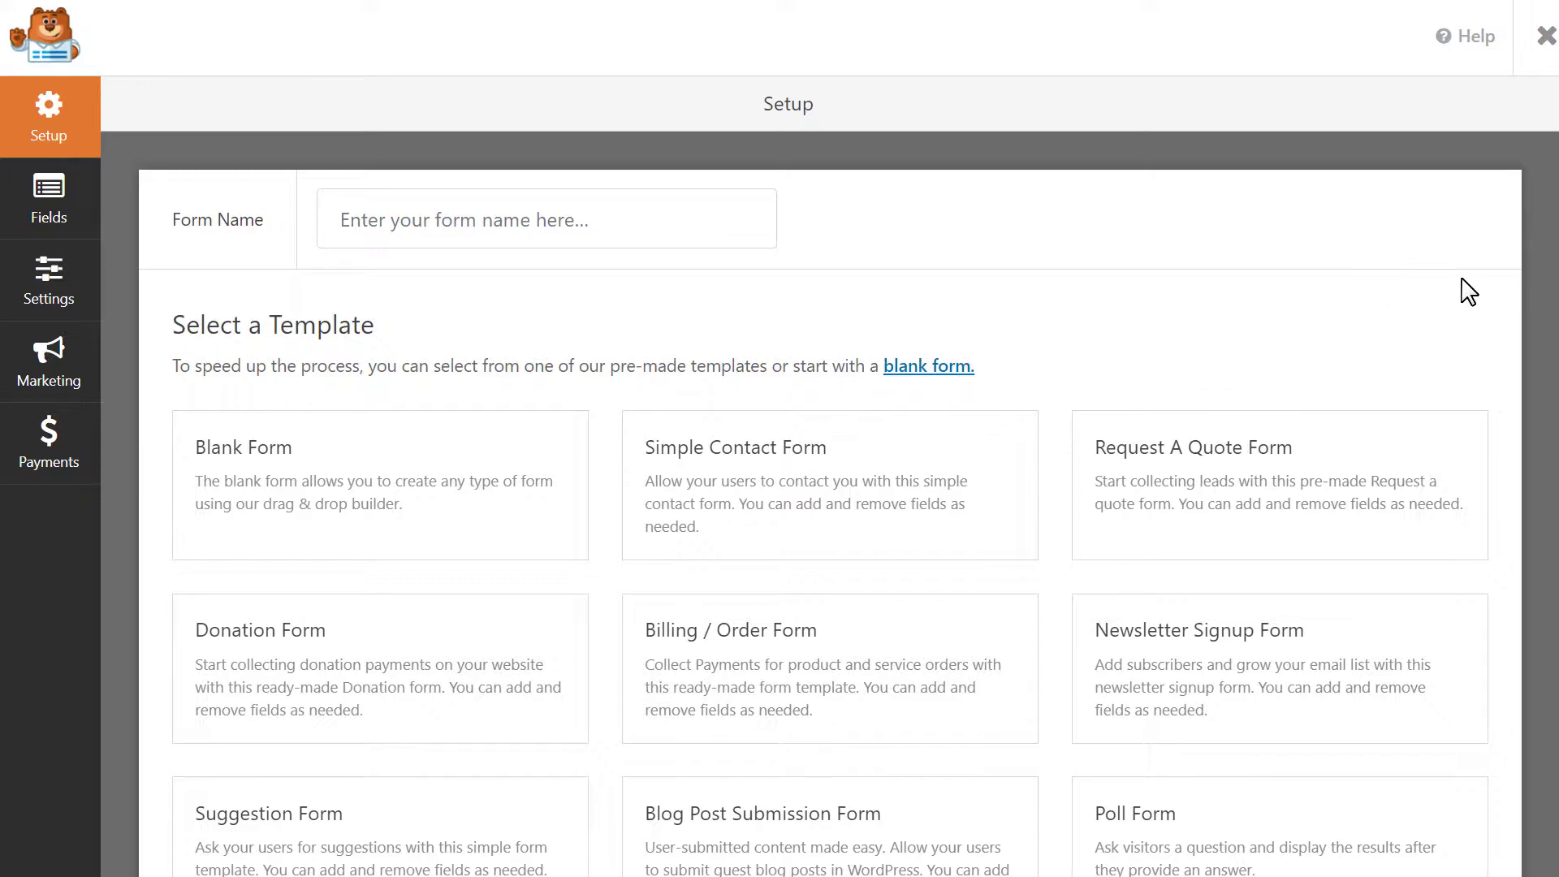
Create a new form from the Blog Post Submission Form template
scroll(828, 503, down, 2)
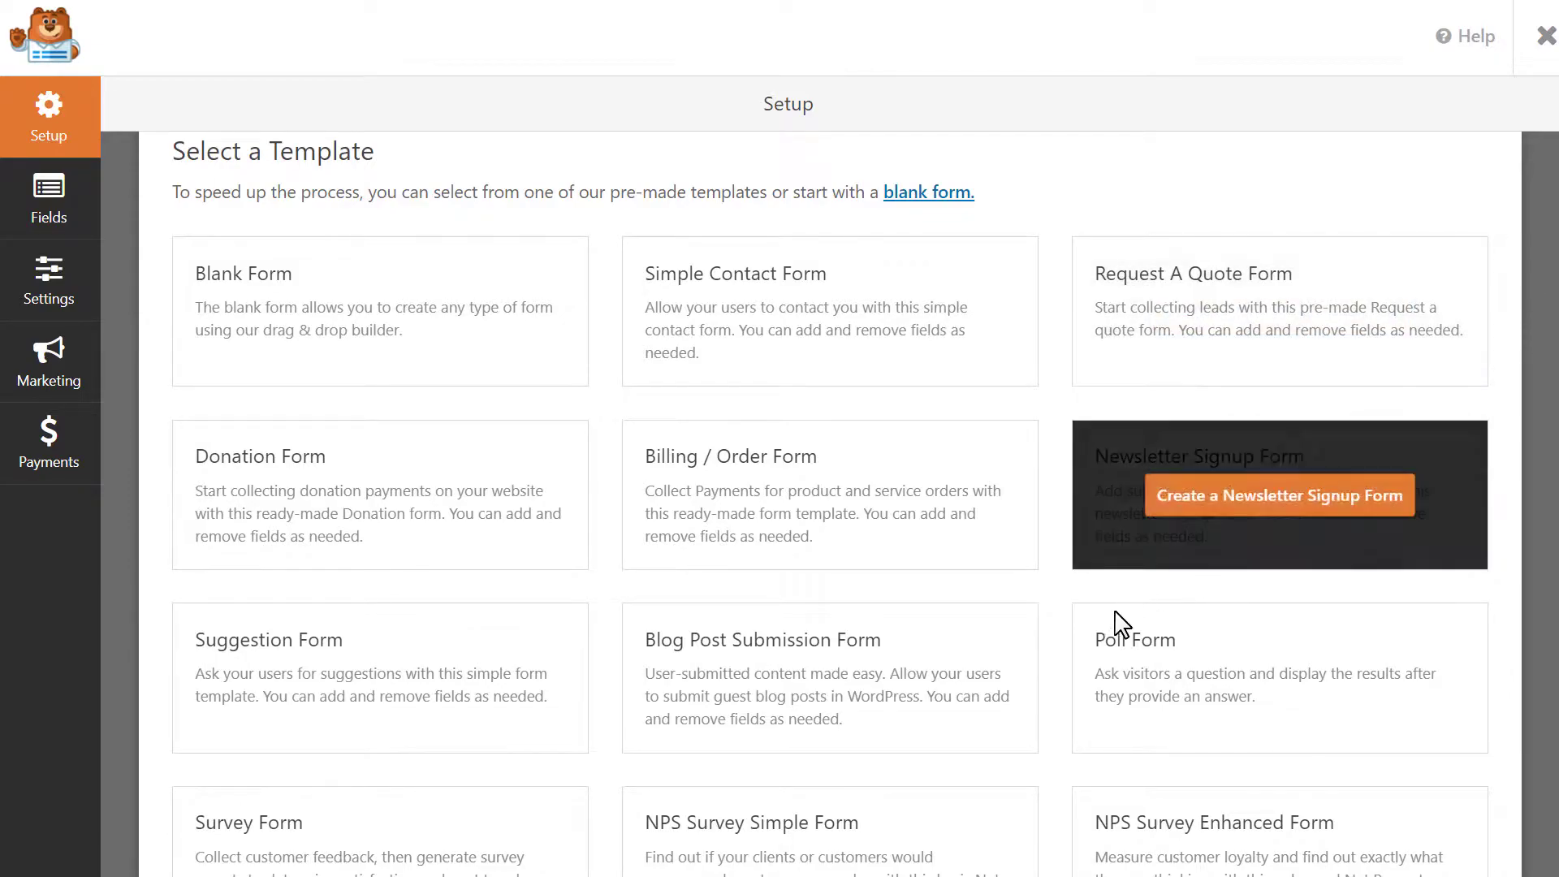
click(938, 691)
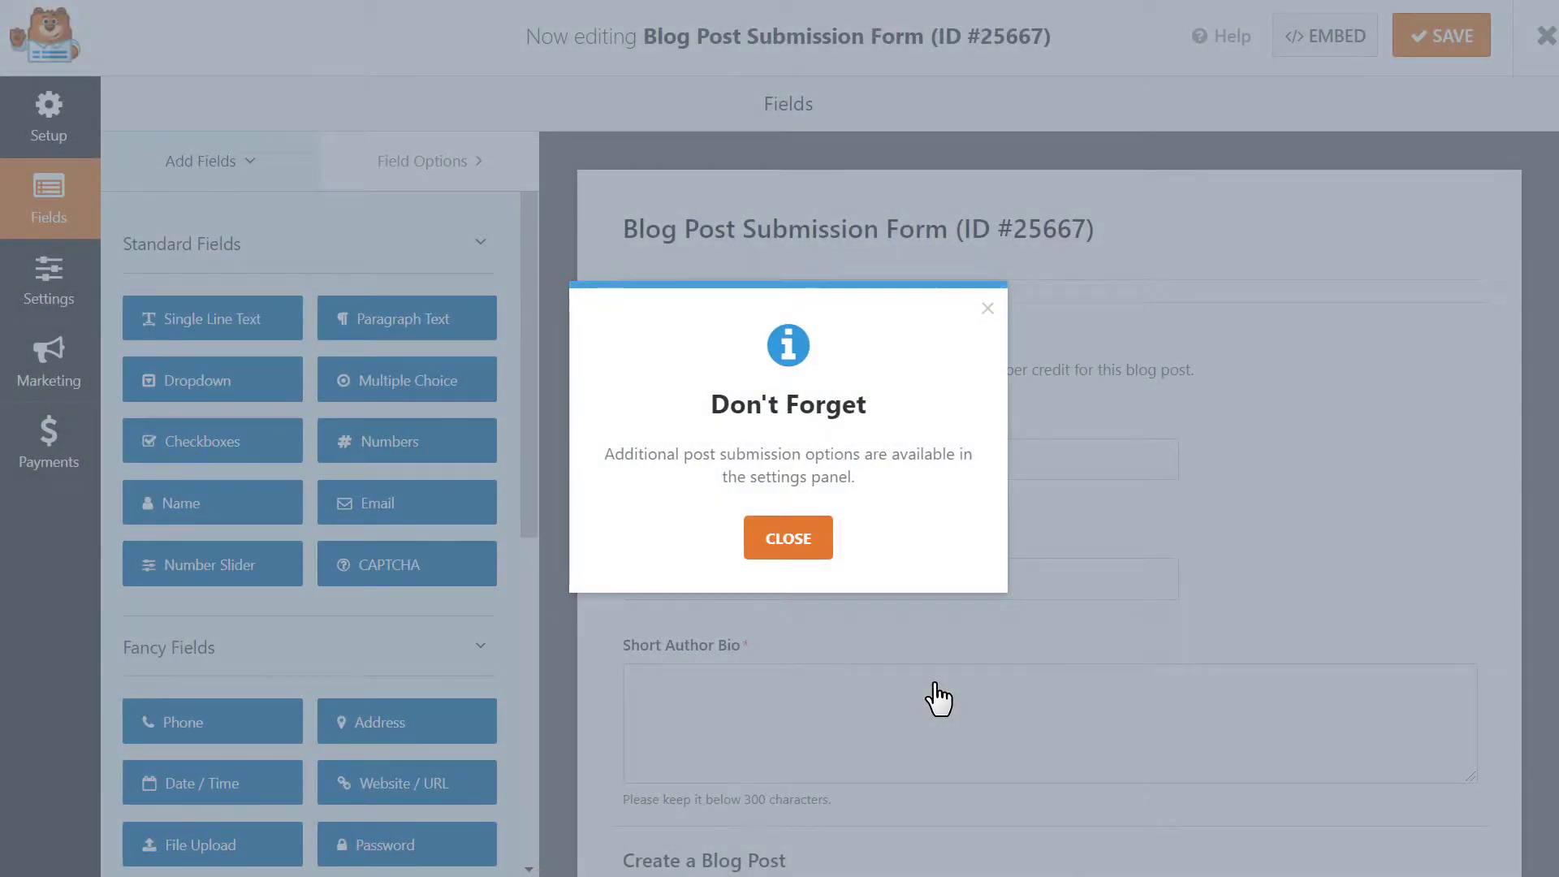
Close the Don't Forget reminder and look over the fields from Author Details to Category
click(801, 544)
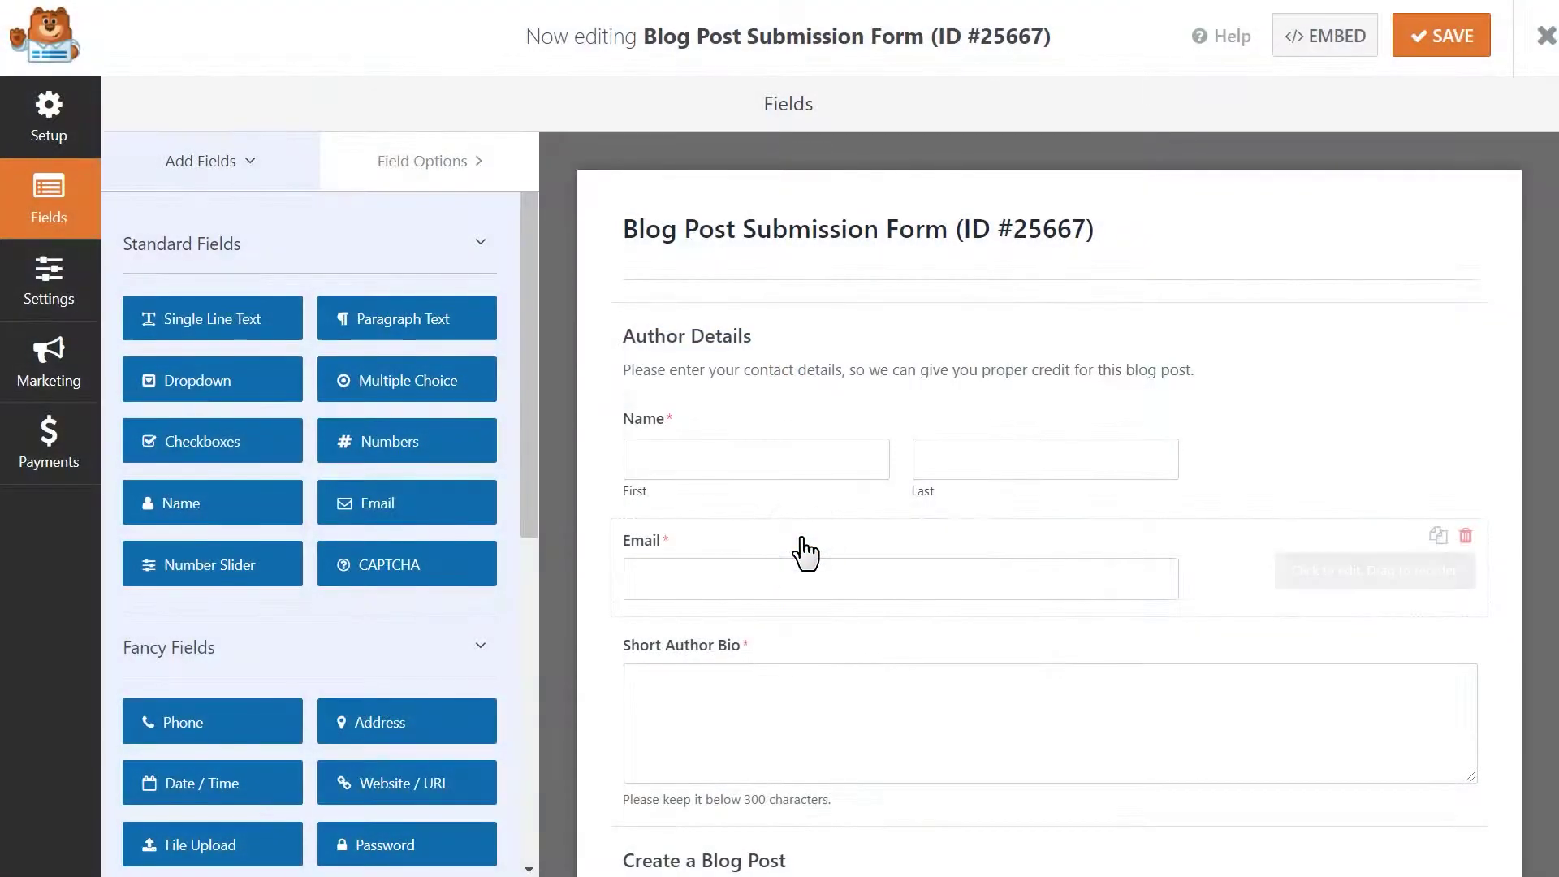
scroll(1537, 388, down, 5)
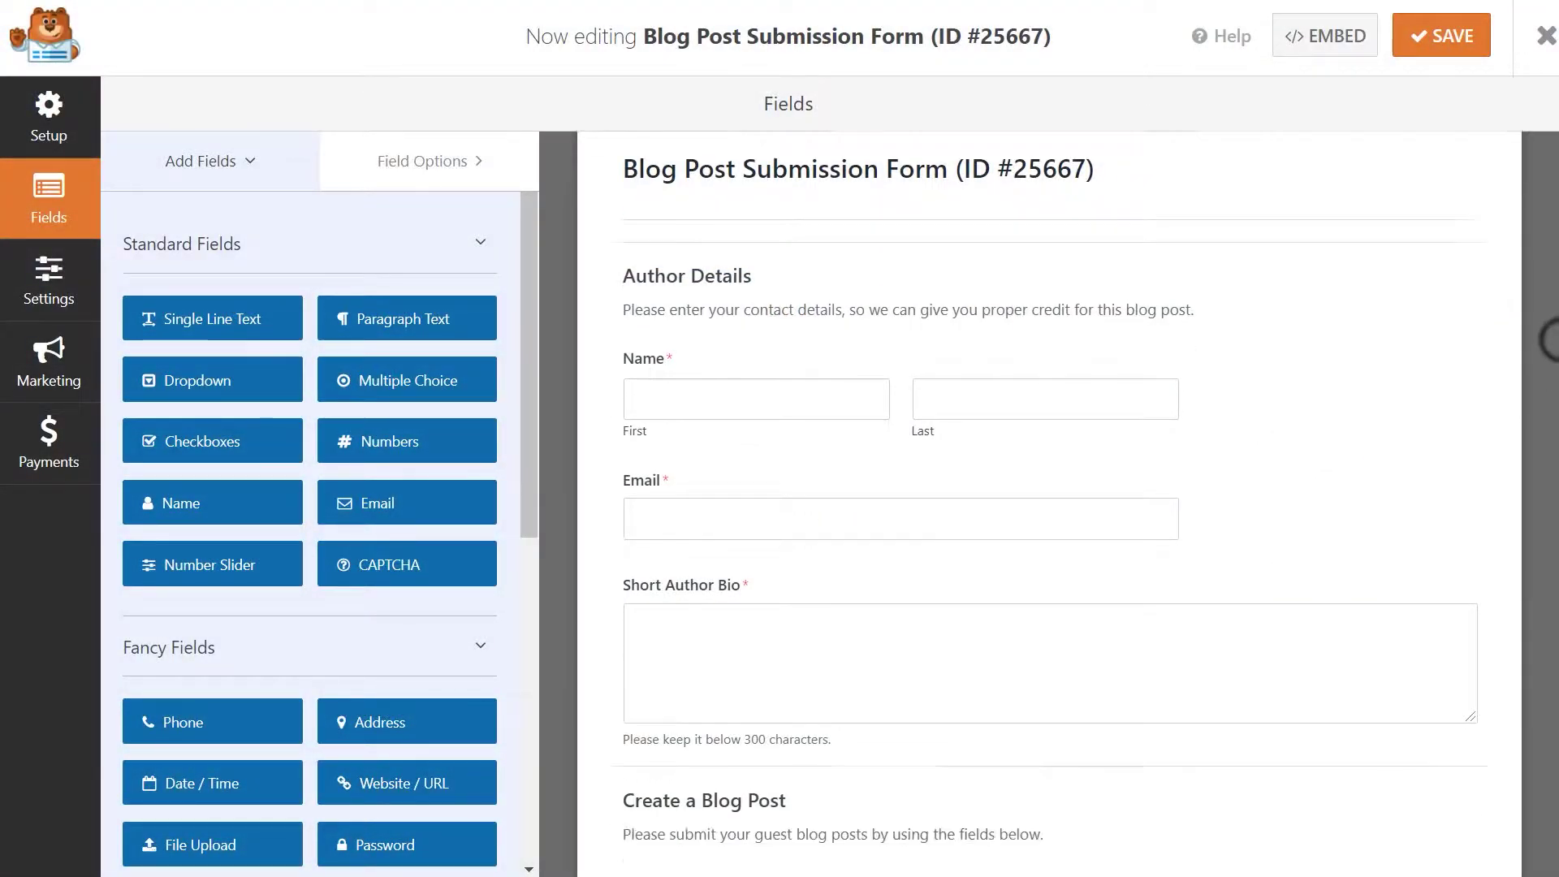
scroll(1555, 641, down, 2)
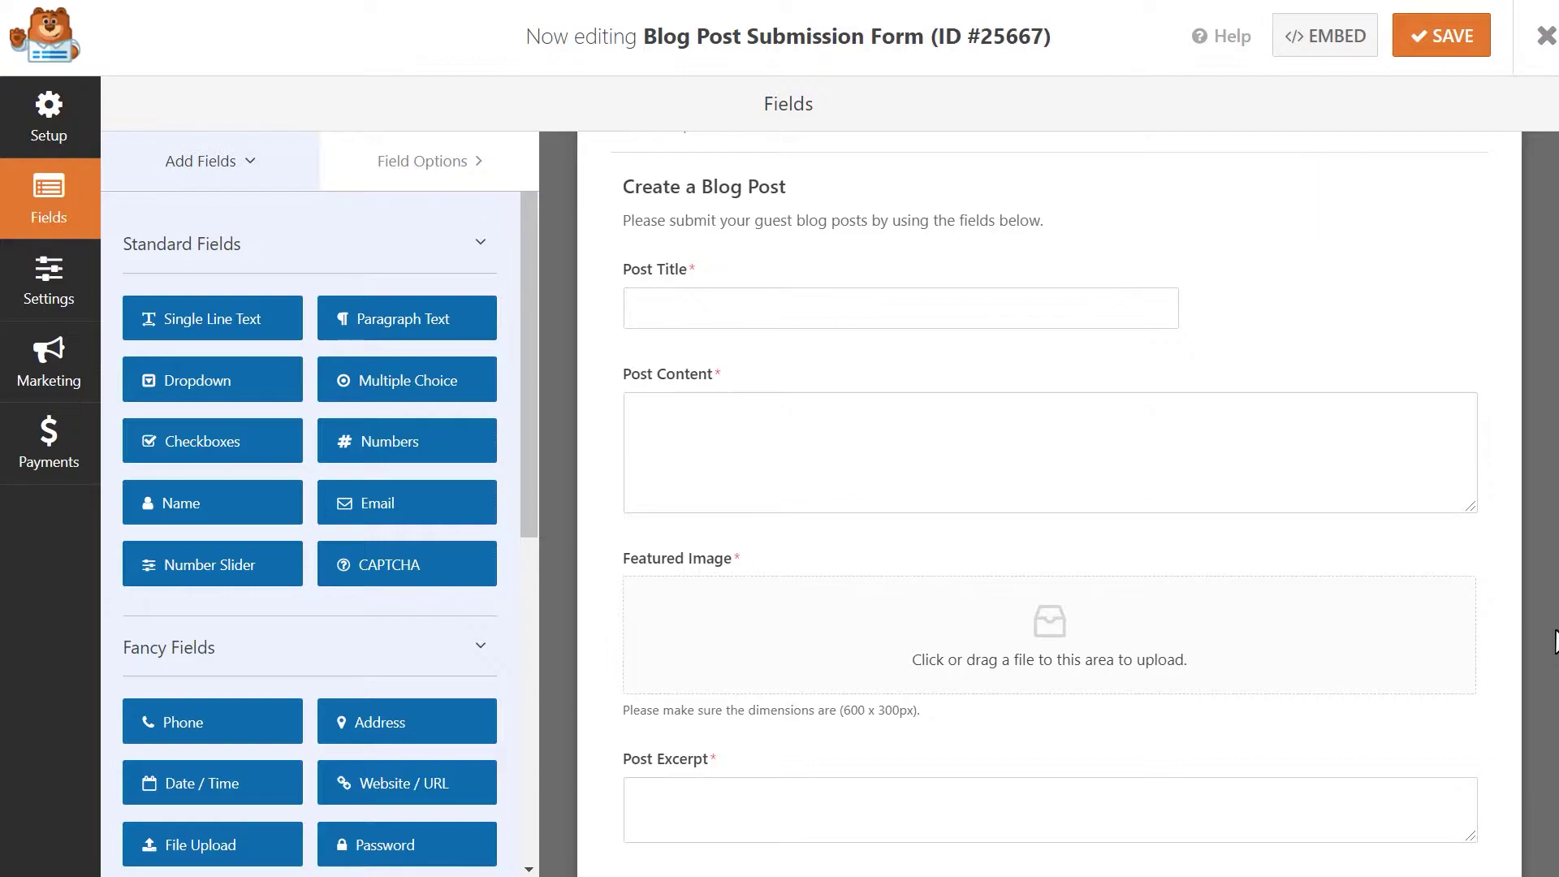
scroll(1555, 641, up, 7)
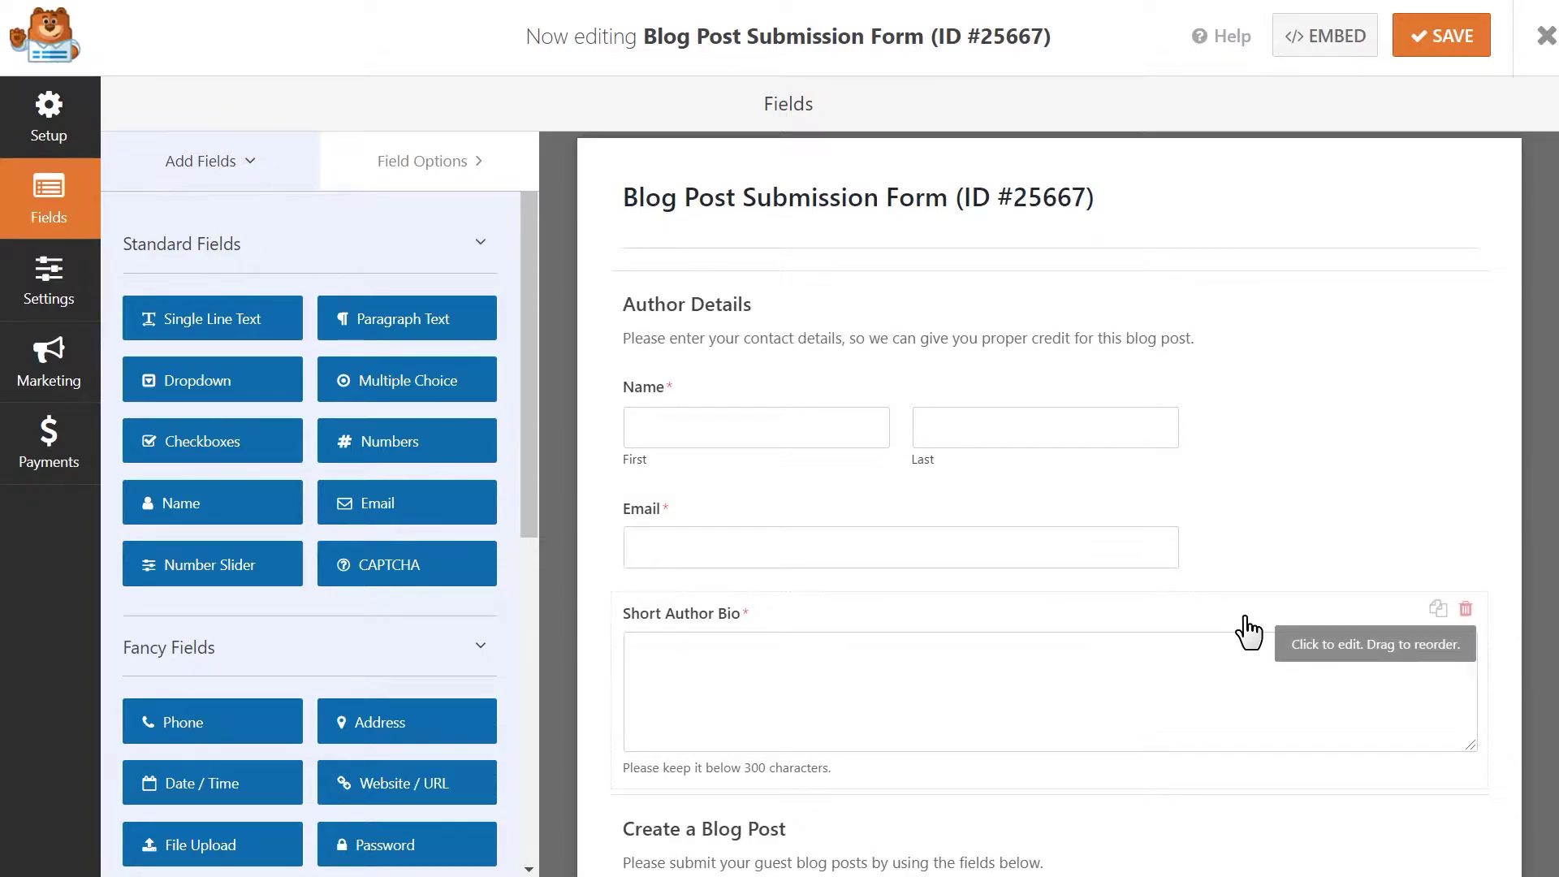
scroll(1546, 617, down, 5)
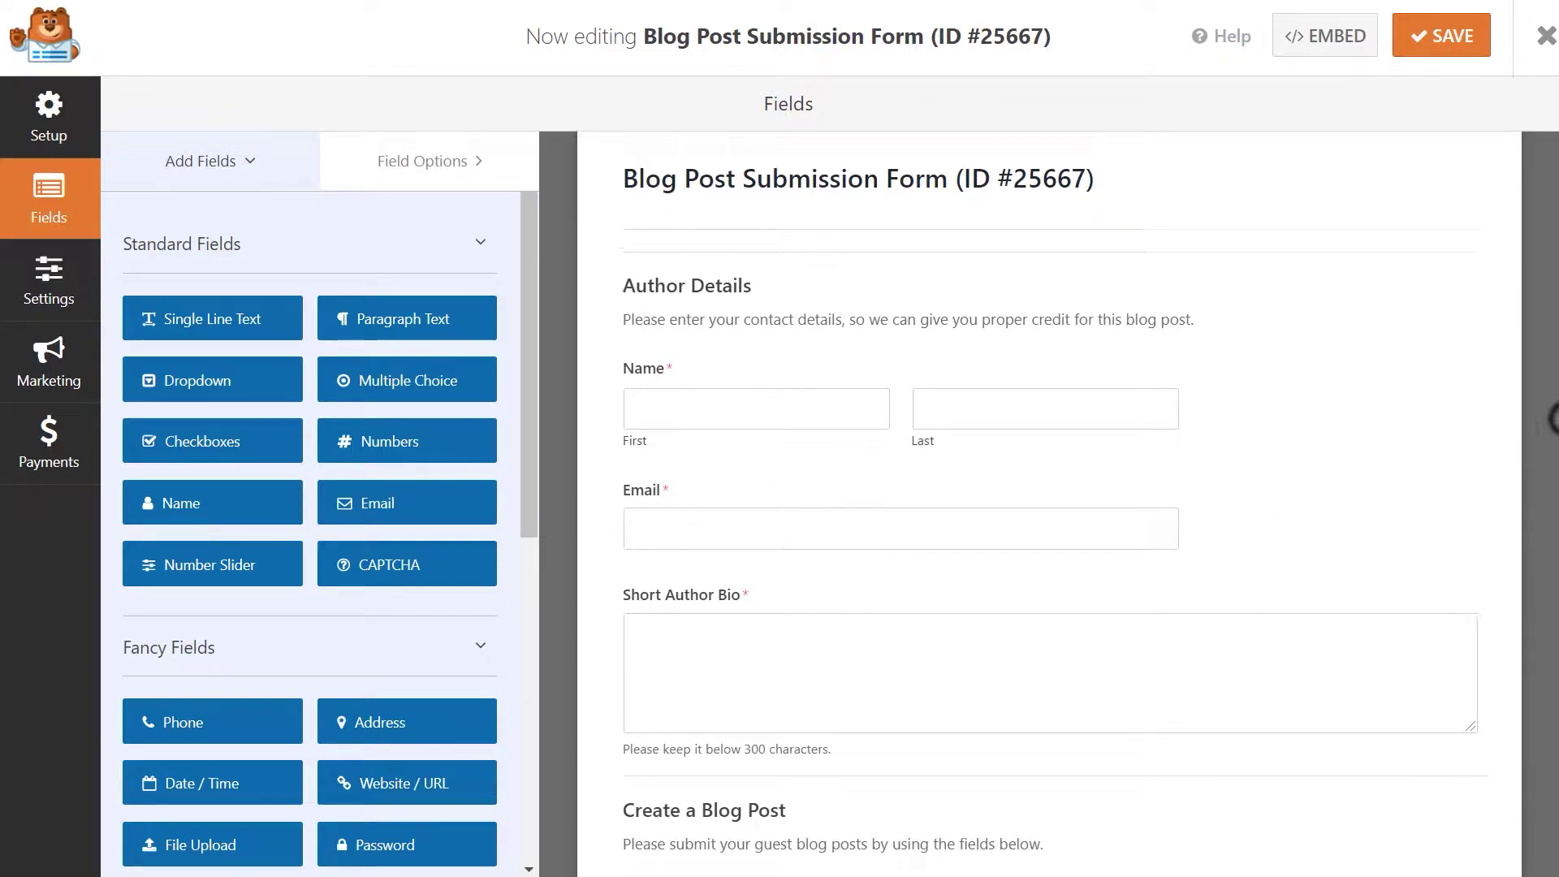
scroll(1546, 617, down, 3)
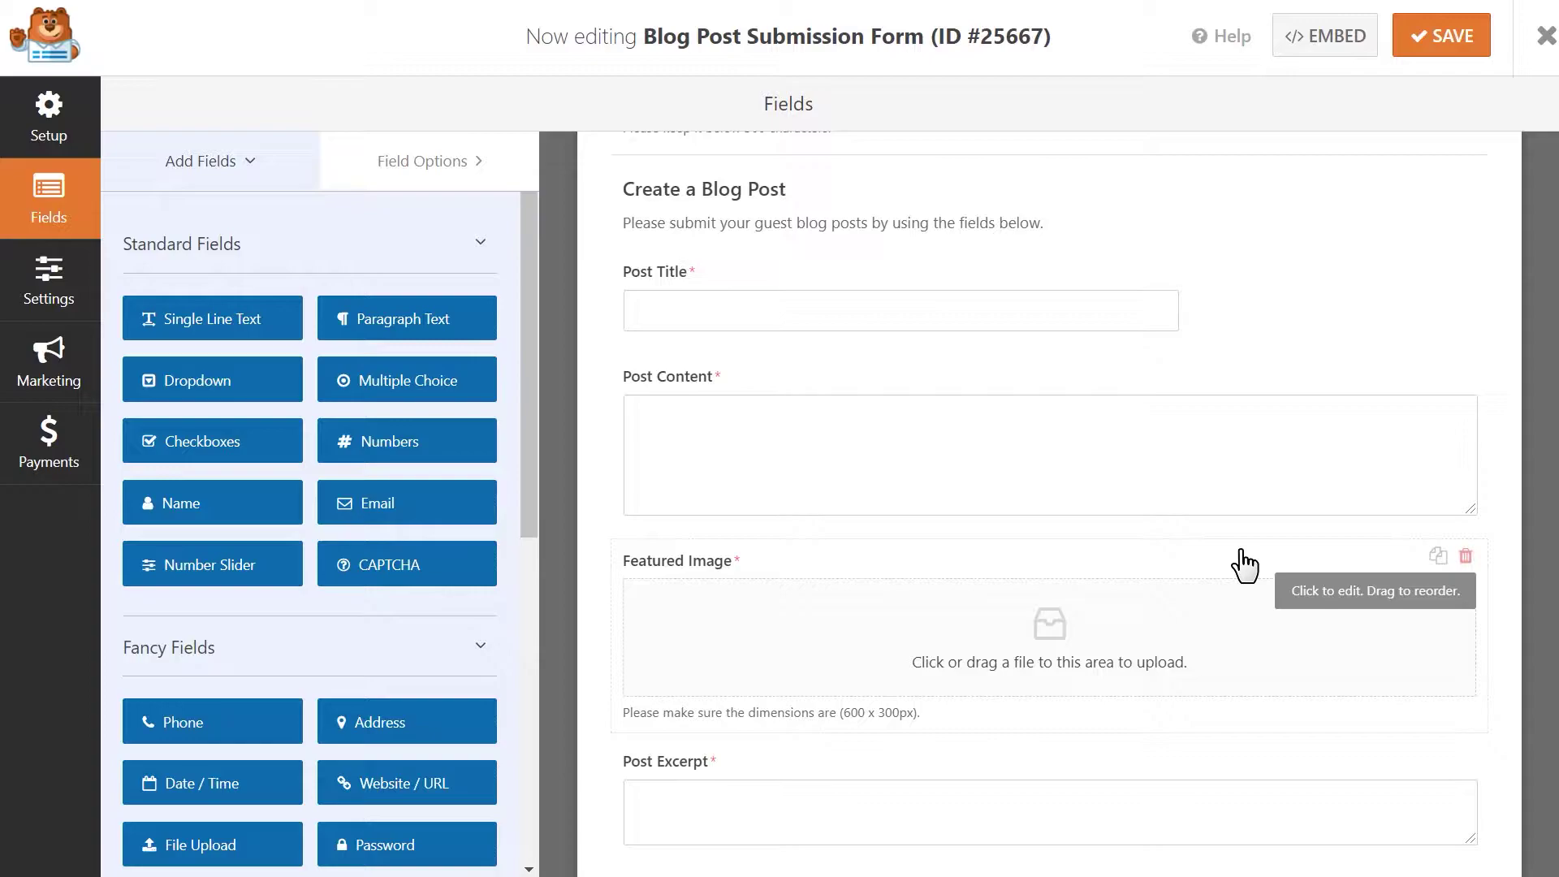
scroll(1242, 566, down, 3)
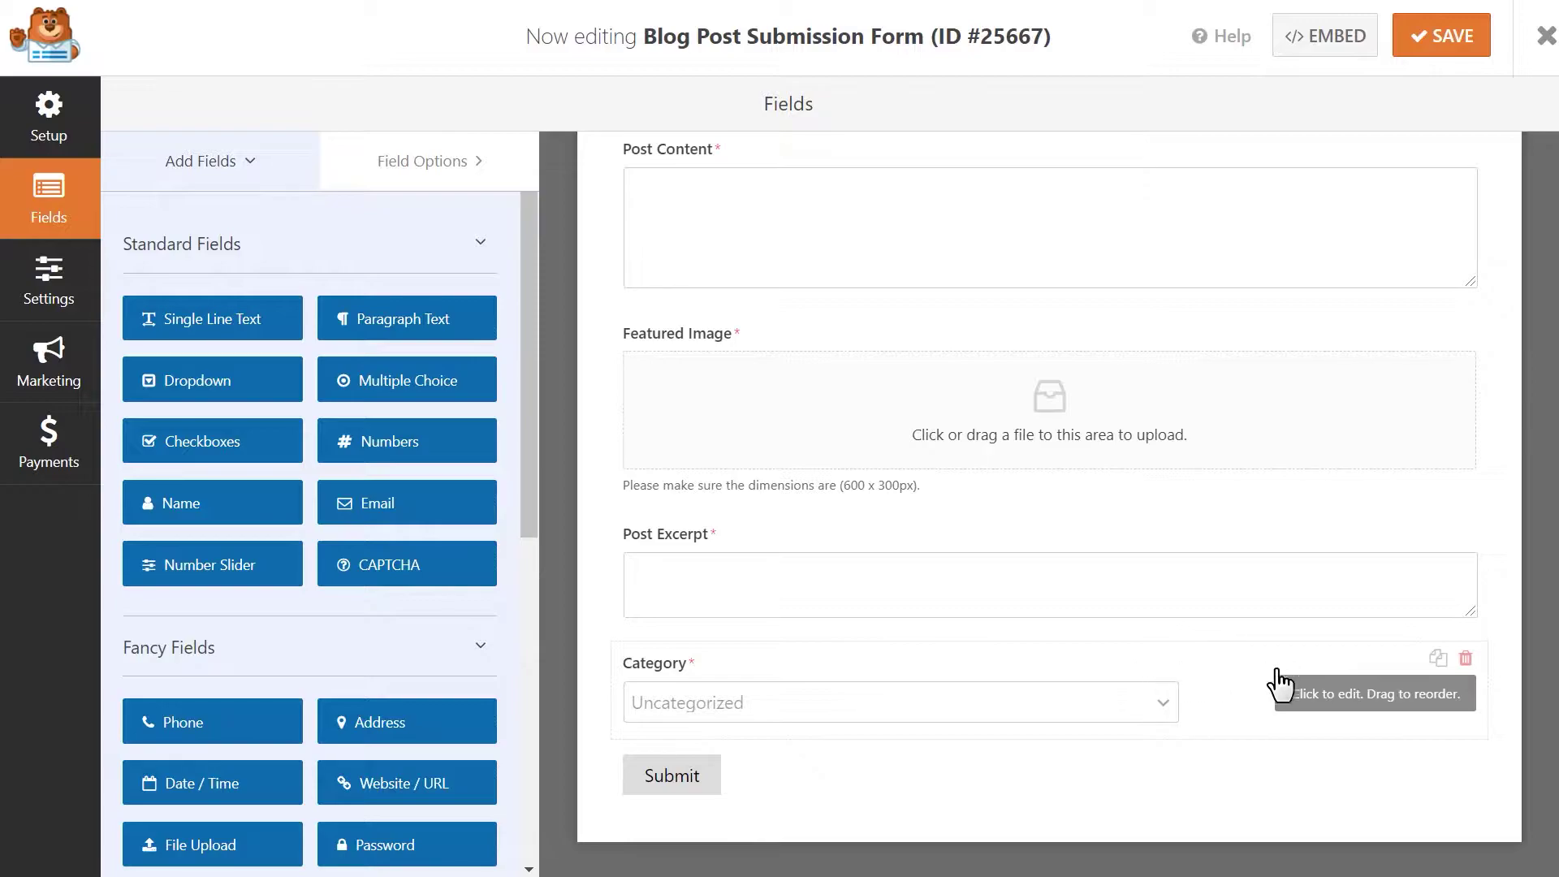
scroll(1049, 504, up, 10)
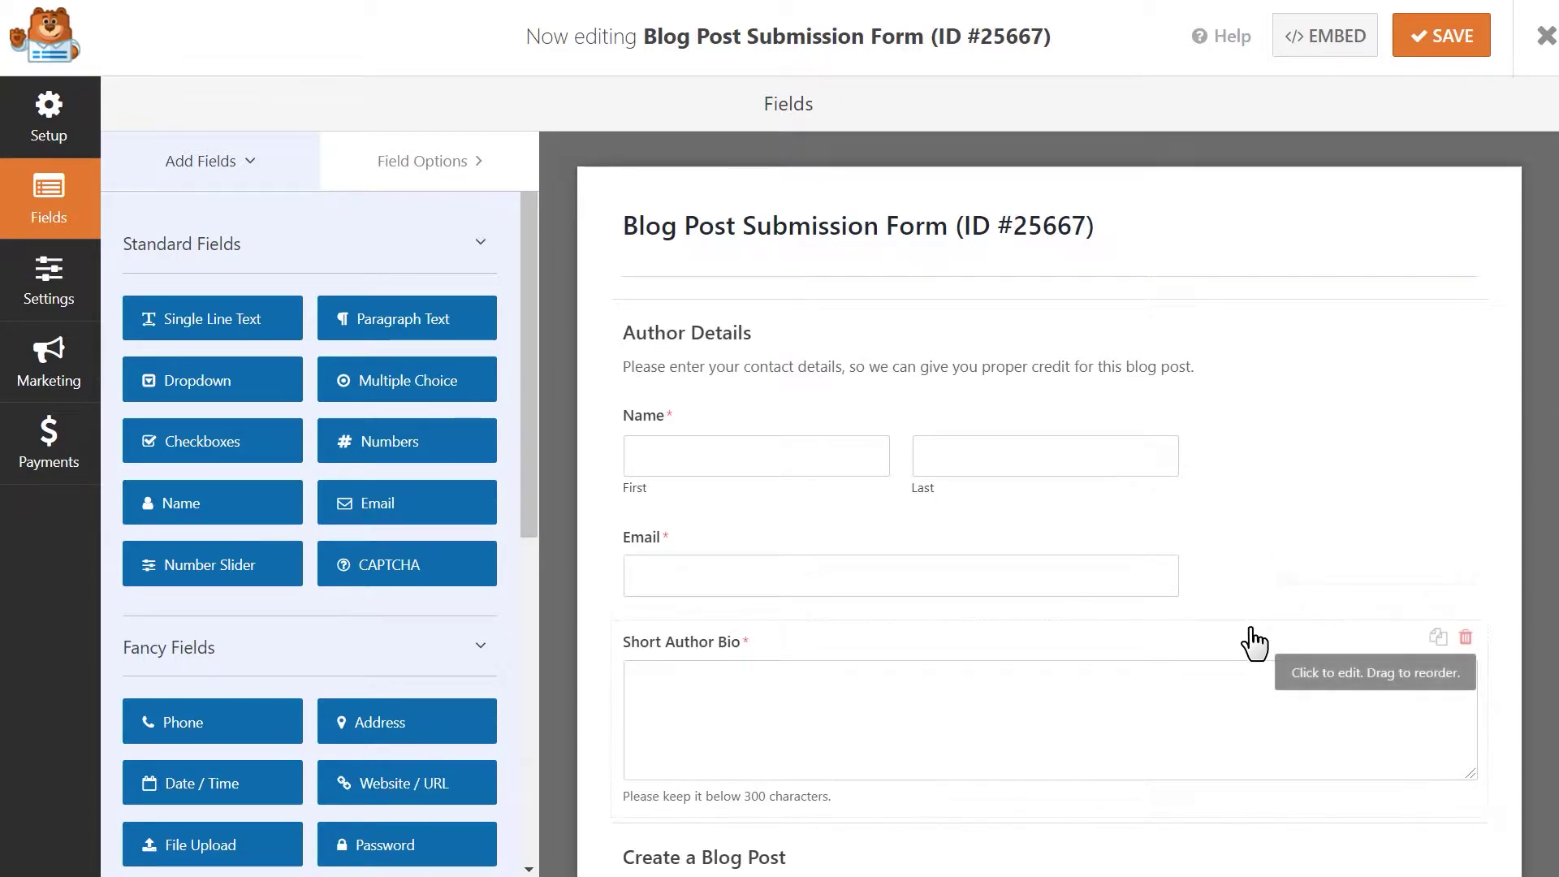
click(1465, 637)
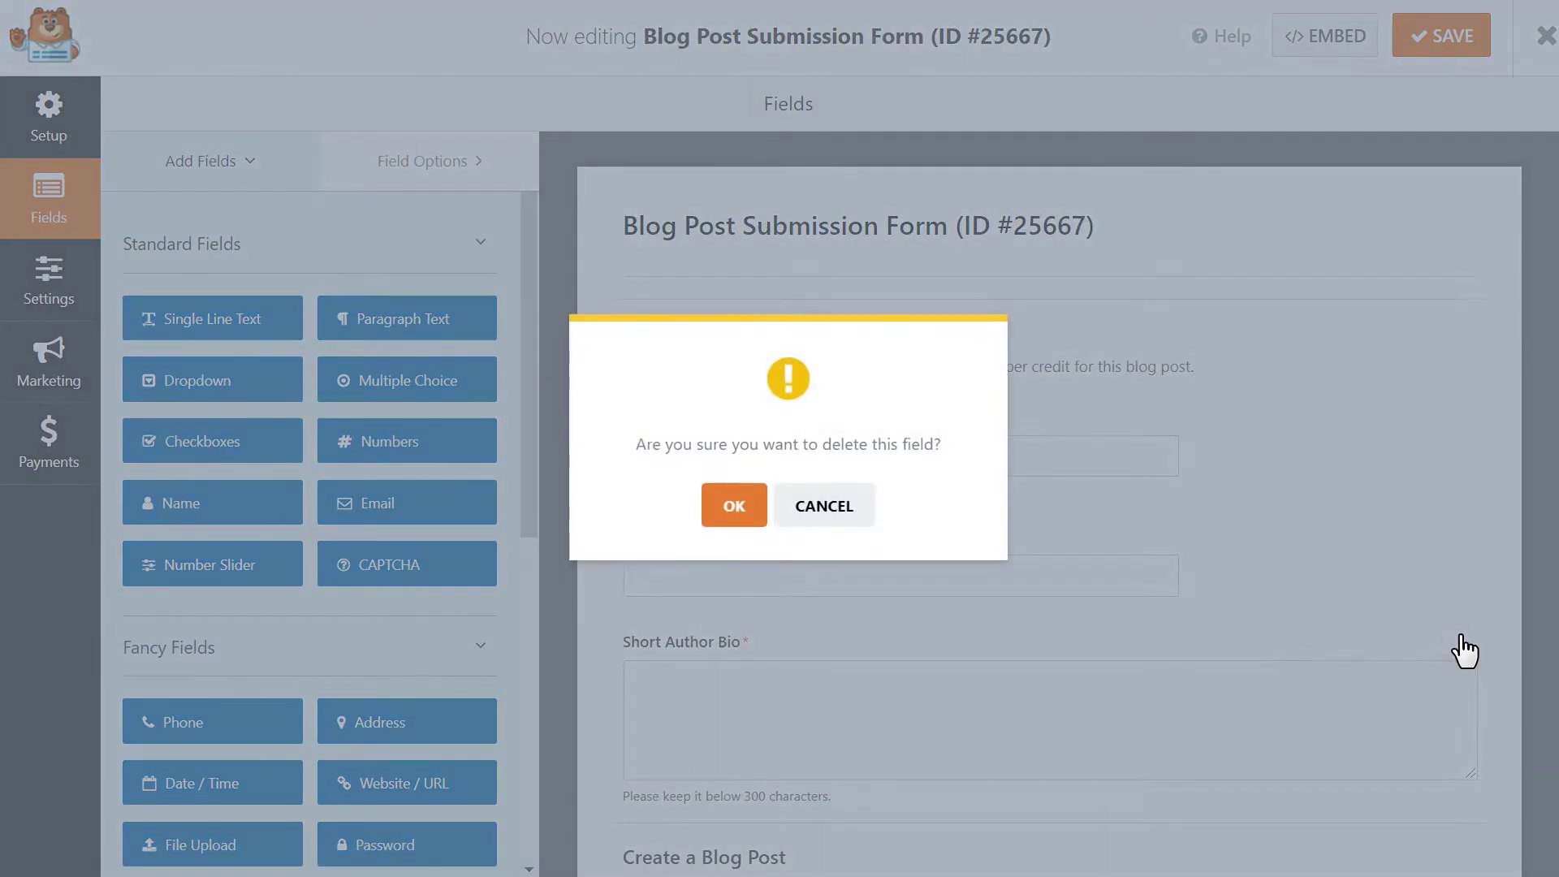
click(863, 510)
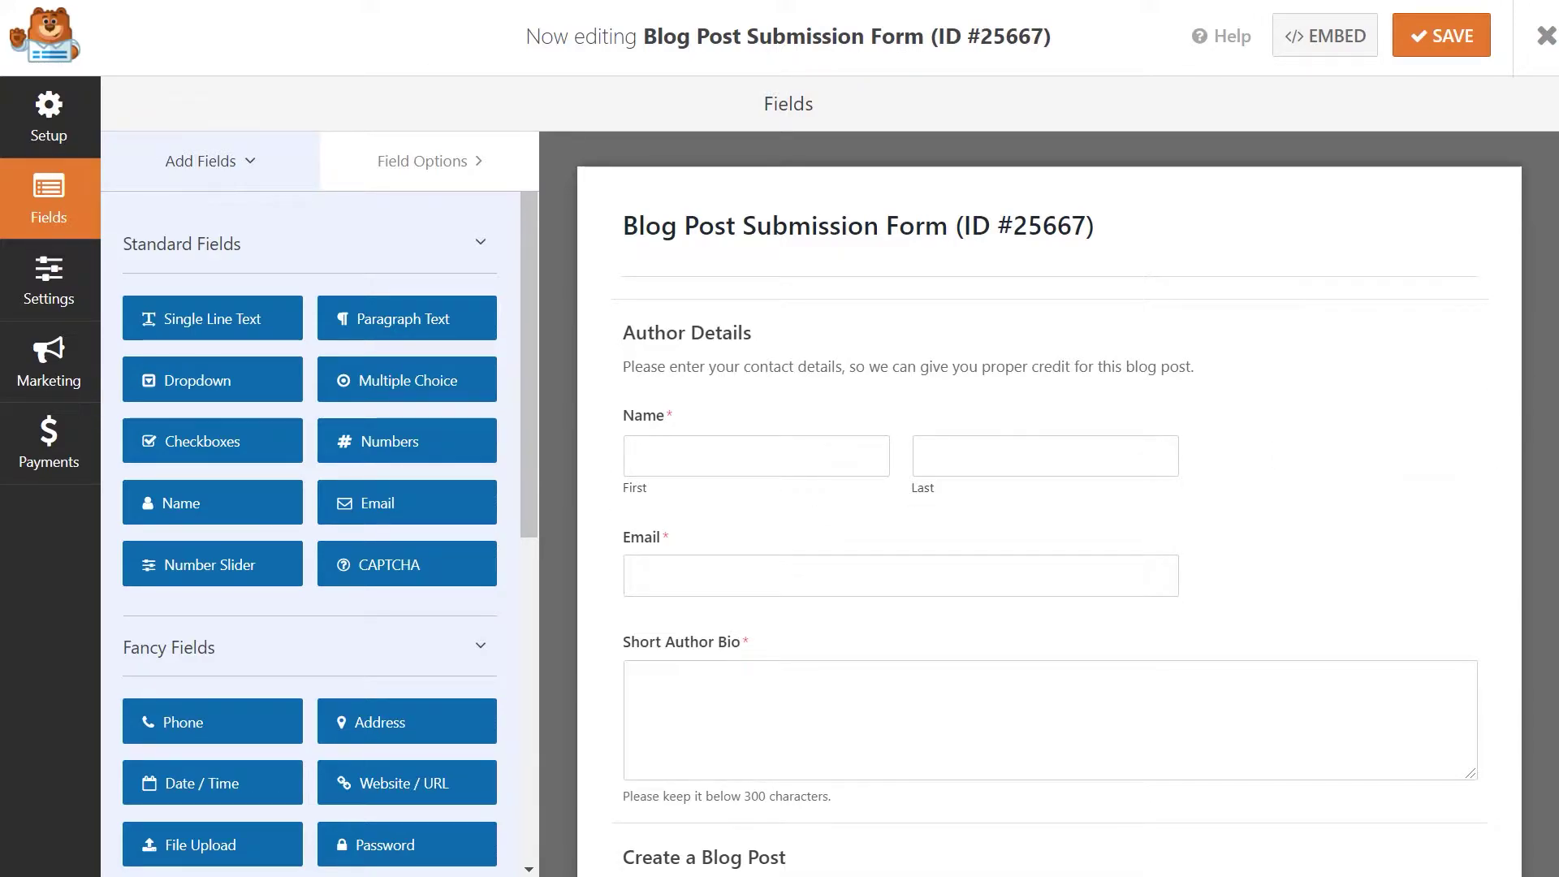
scroll(1509, 426, down, 7)
scroll(1050, 503, down, 2)
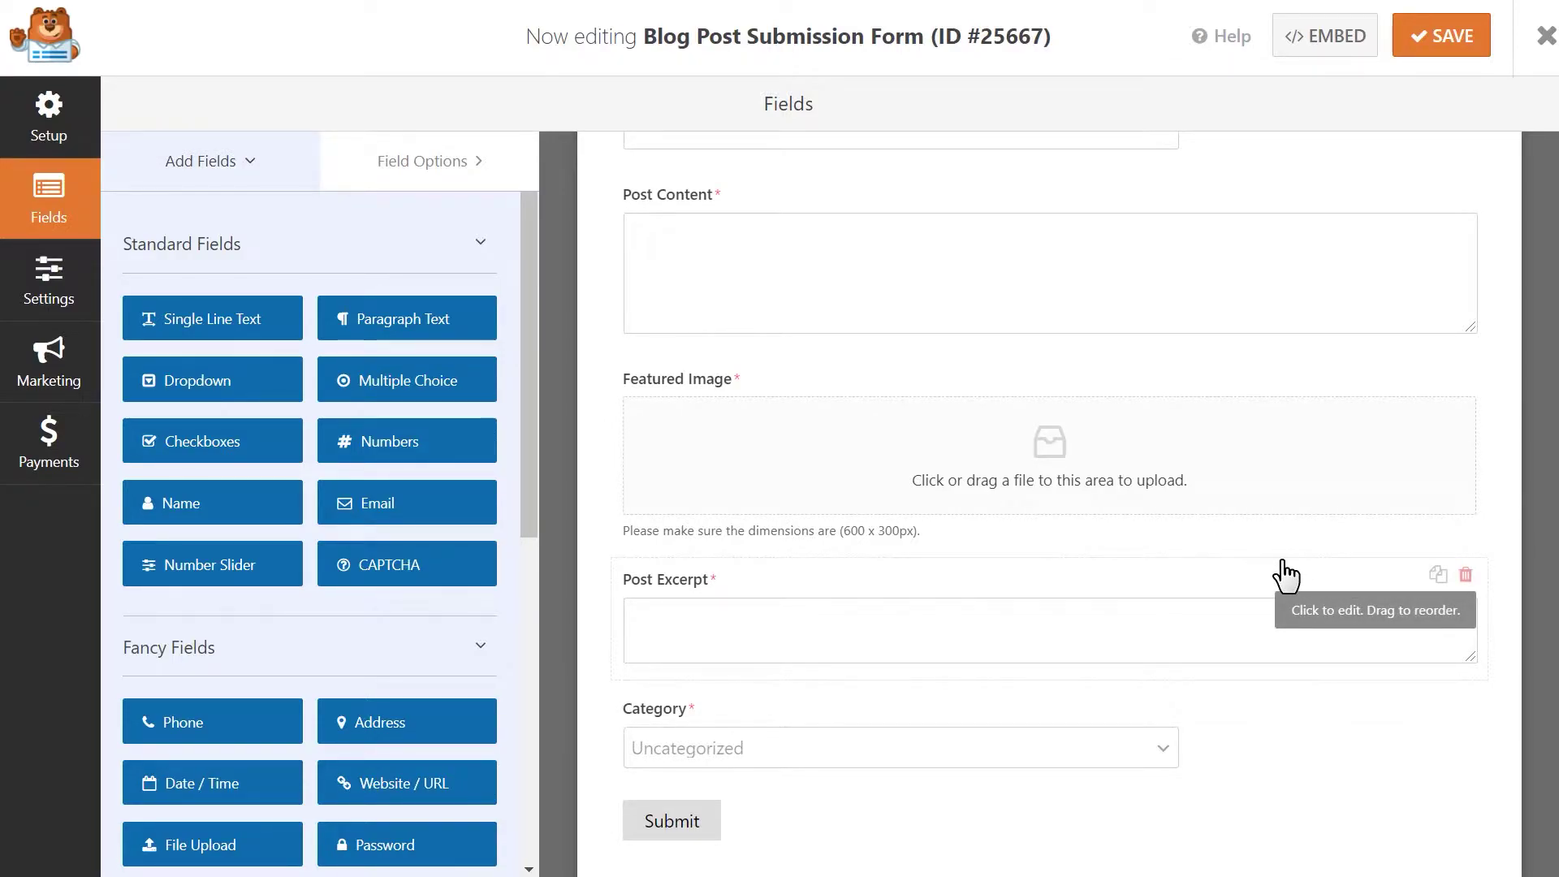
Review Featured Image's label, dimension note, jpg/jpeg/png/gif extensions and blank Max File Size
click(1149, 375)
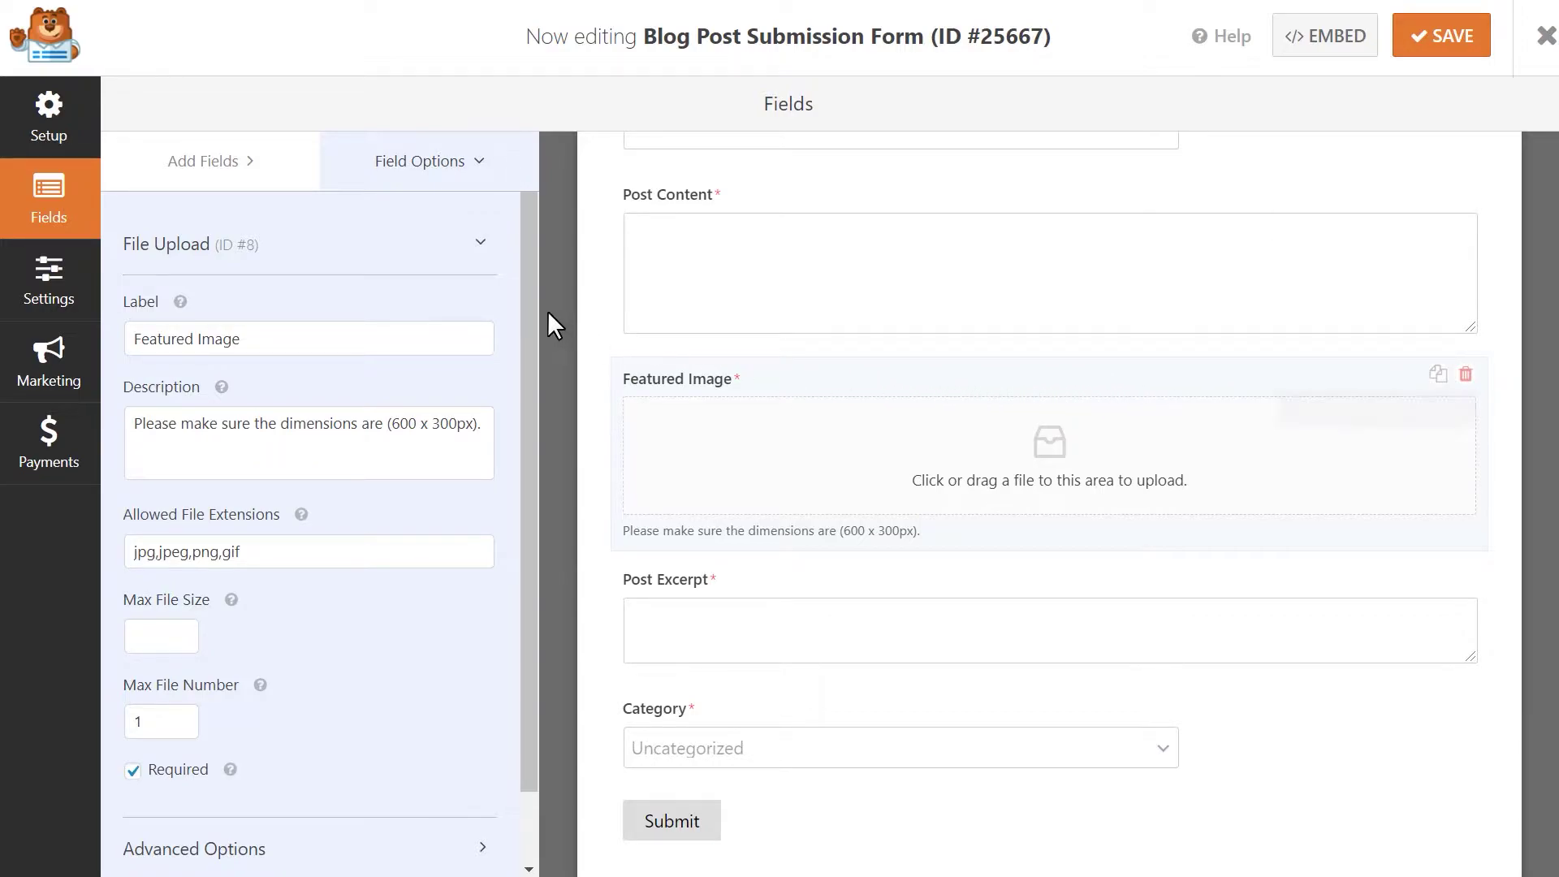
click(448, 335)
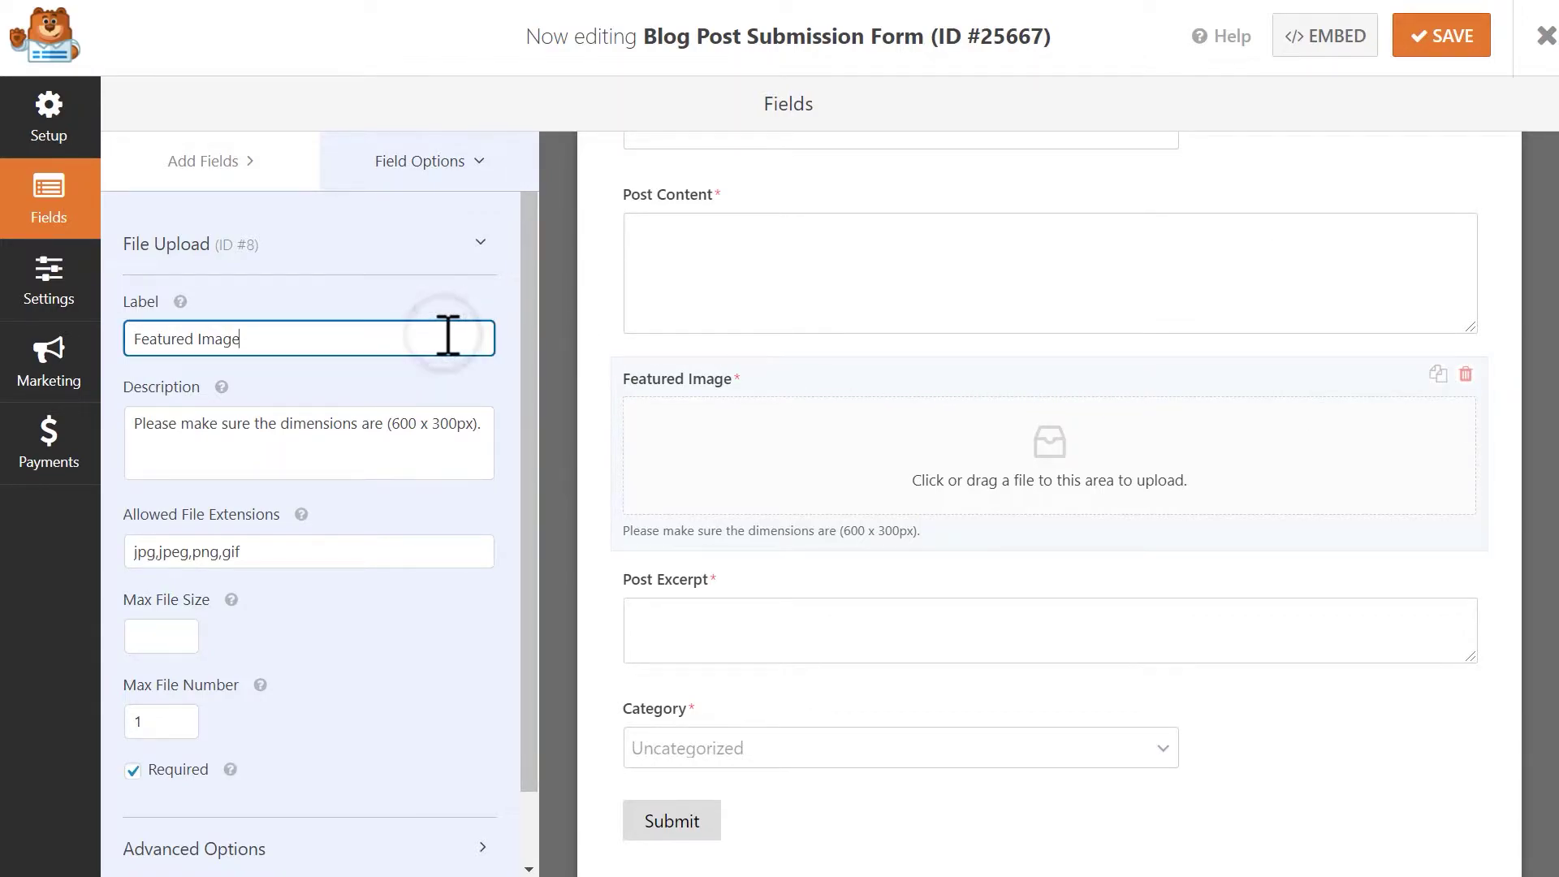
click(484, 422)
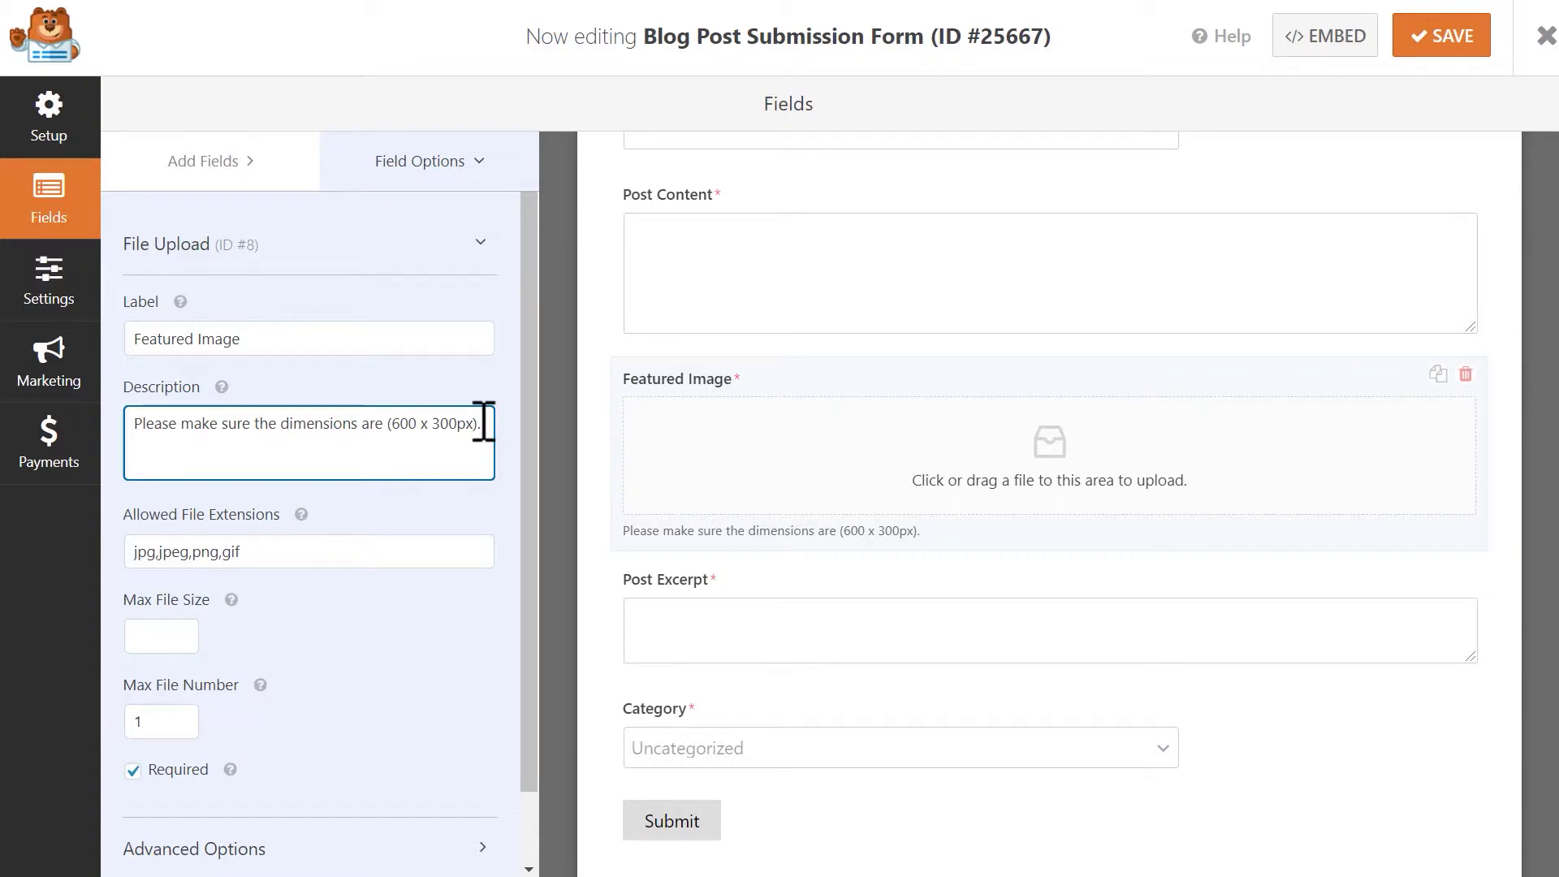
click(311, 556)
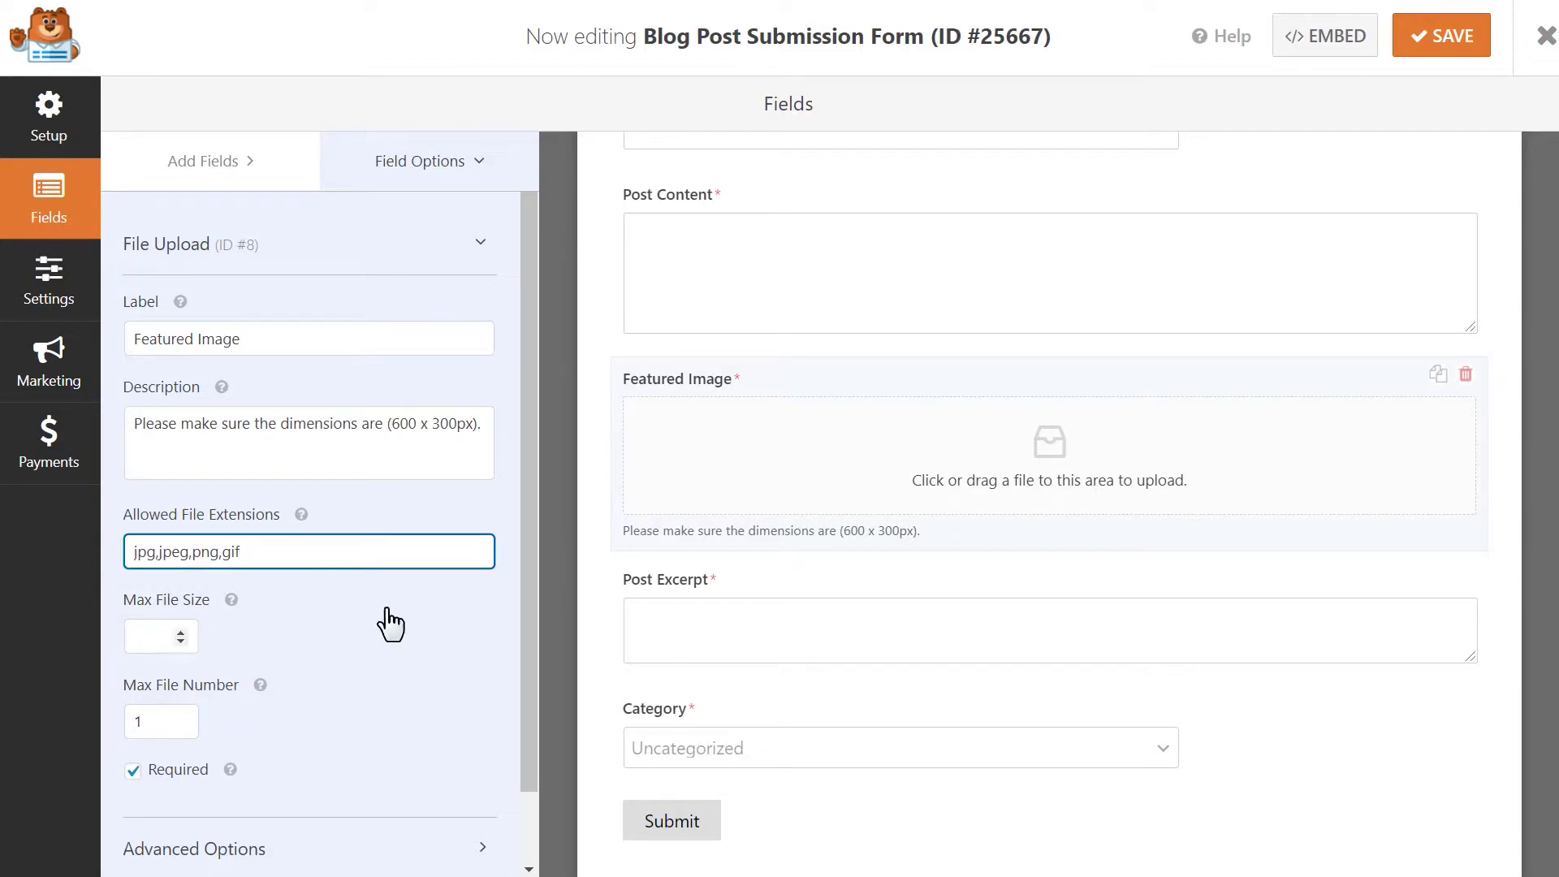
click(398, 578)
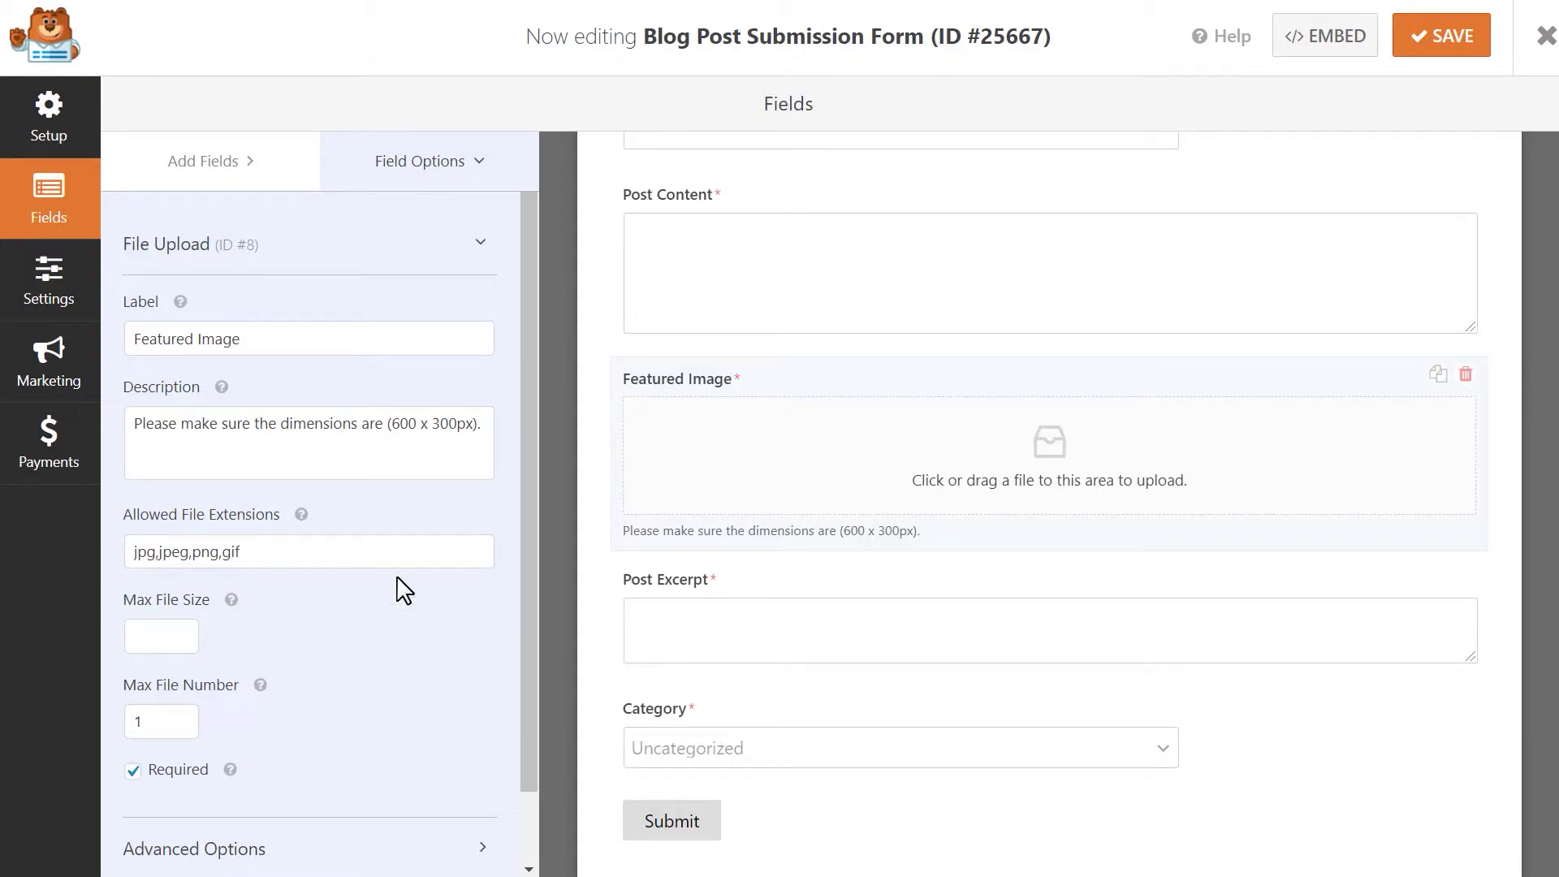
click(153, 635)
mouse_move(231, 601)
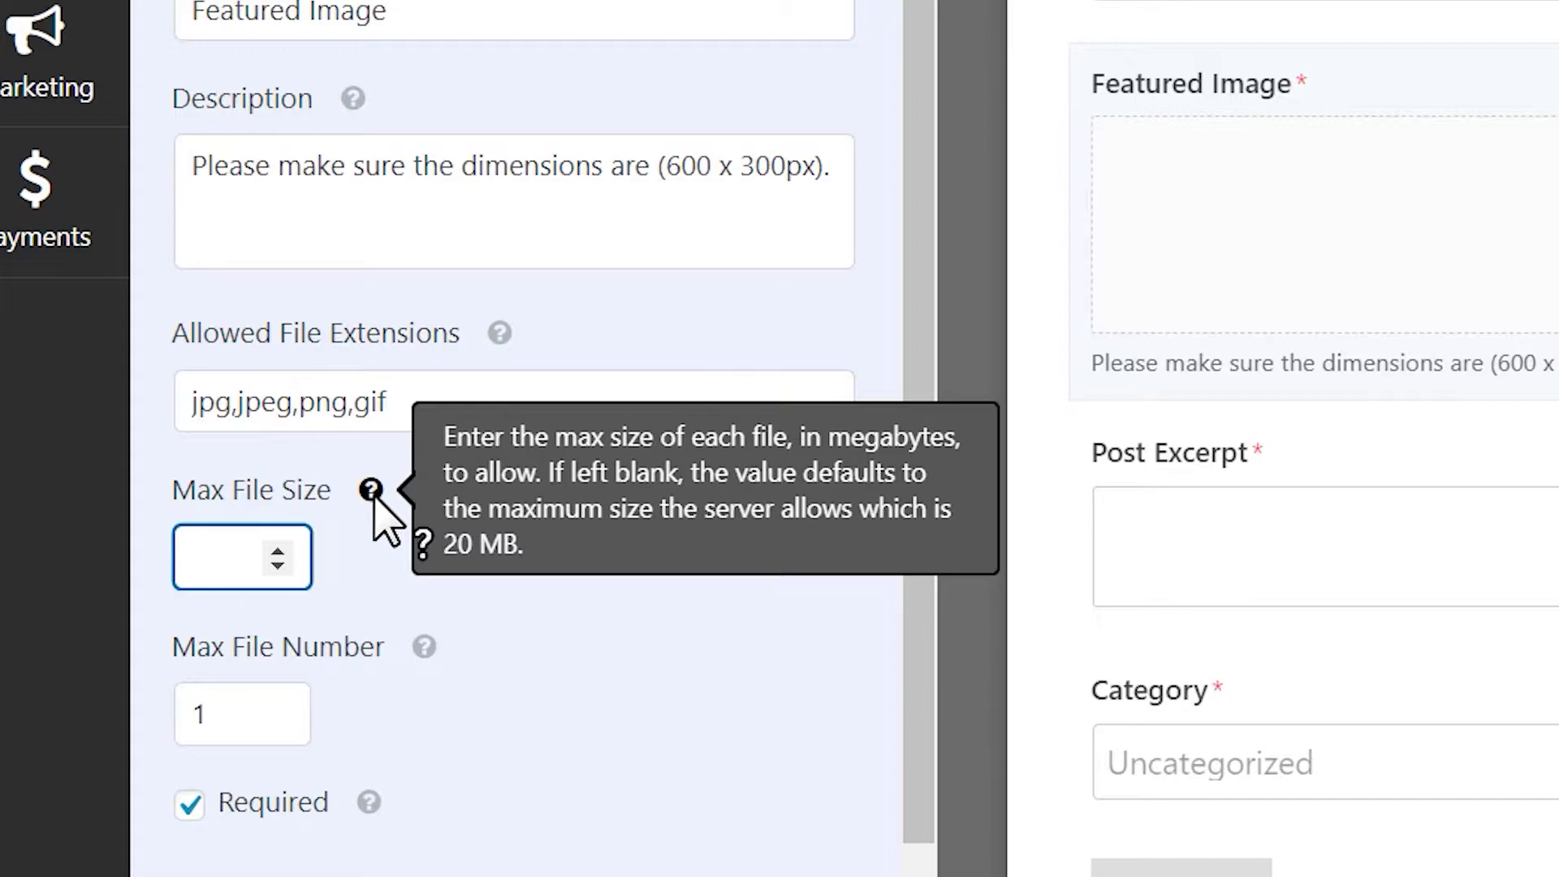
text(50)
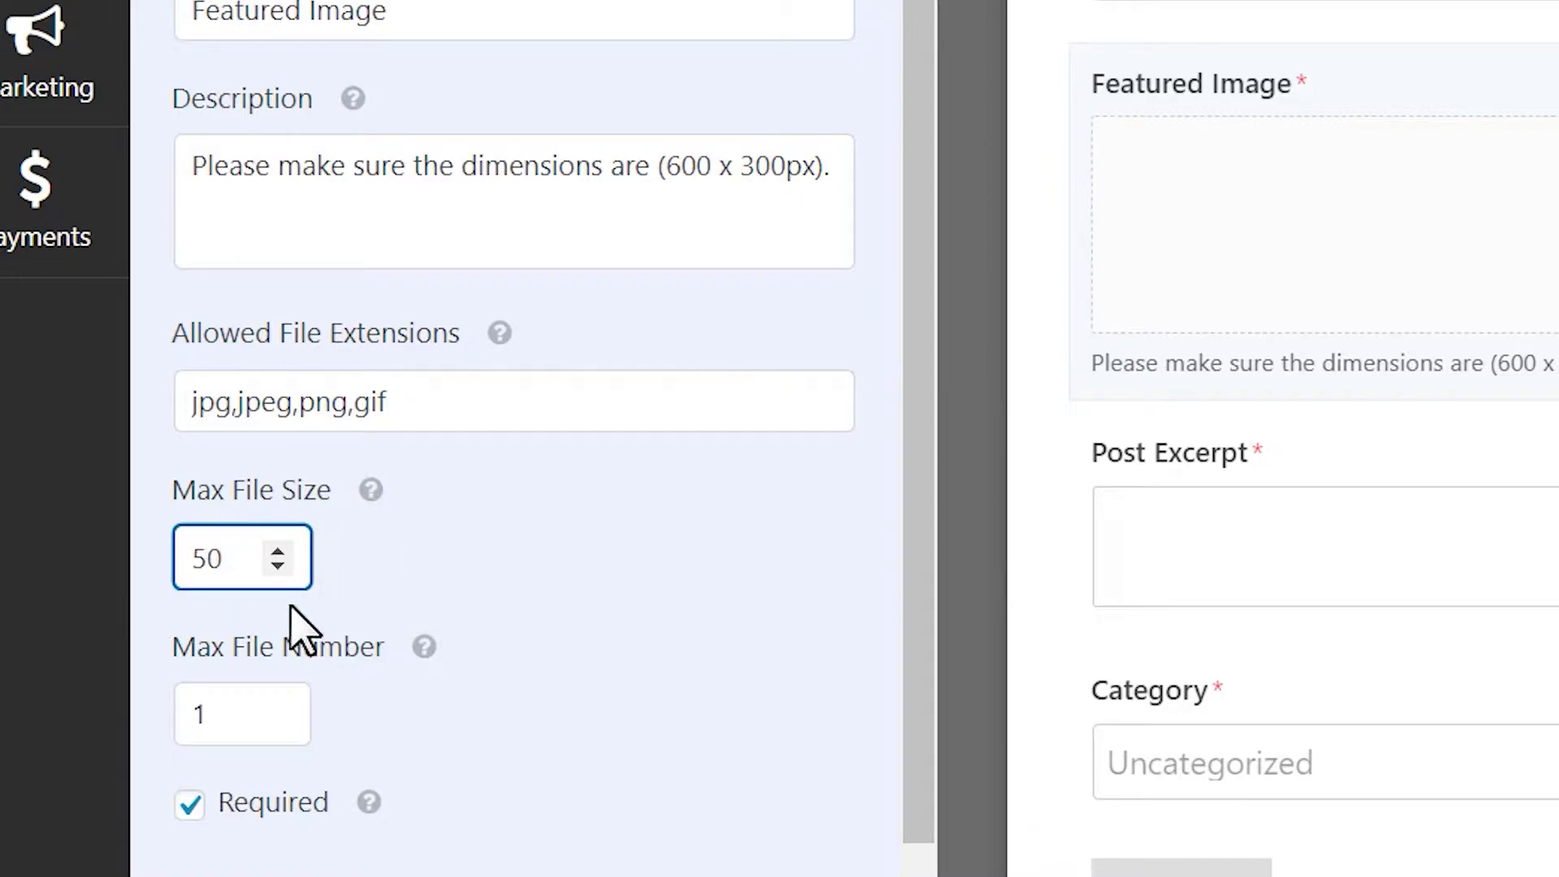
mouse_move(375, 494)
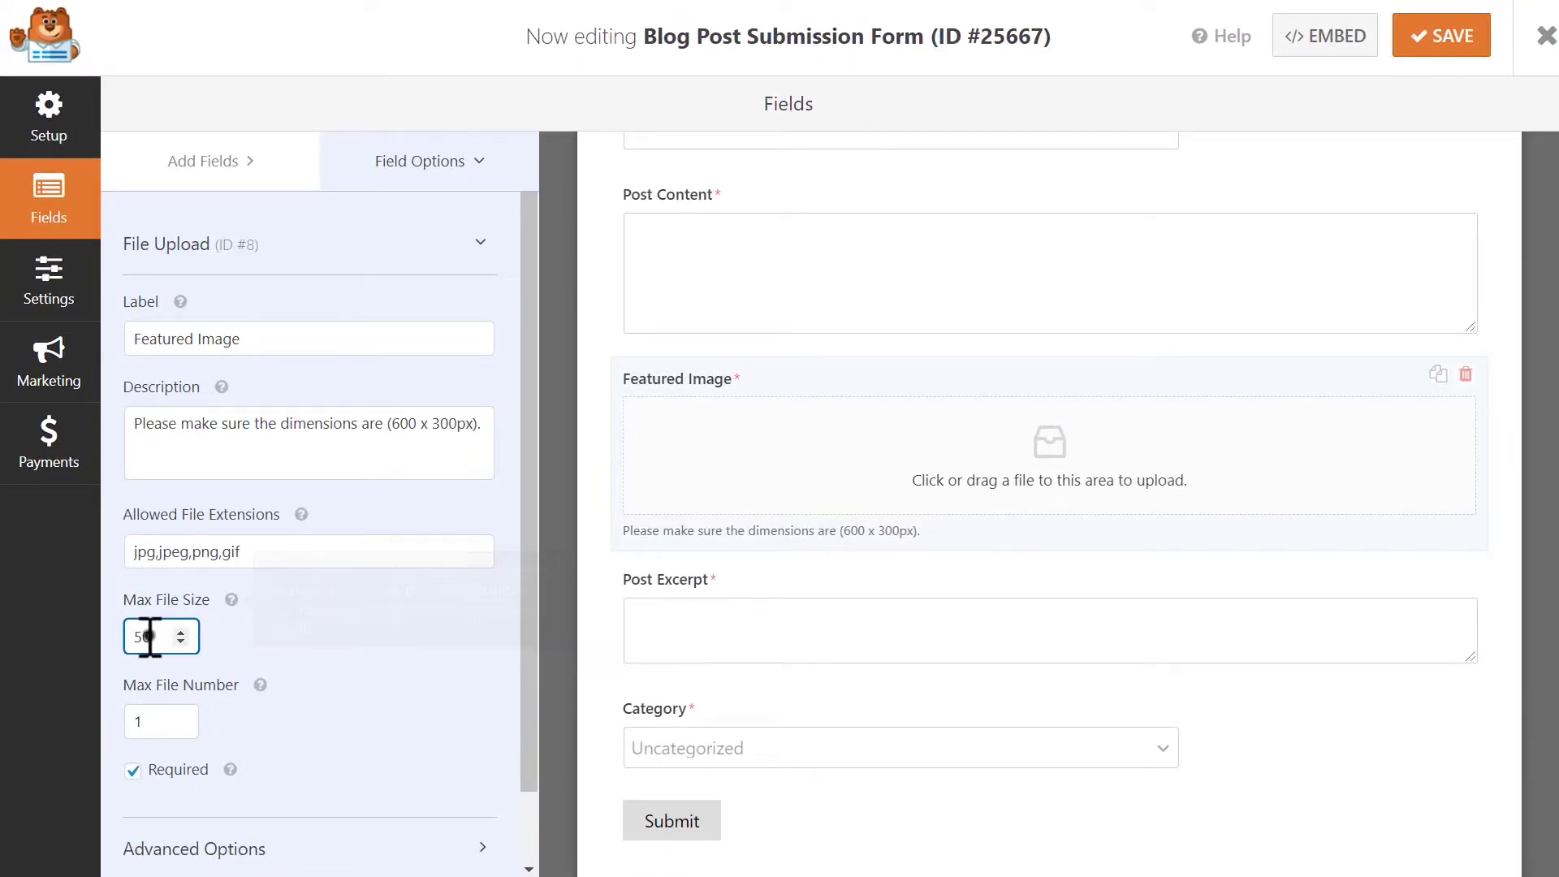
drag(156, 636, 110, 635)
key(BackSpace)
click(164, 722)
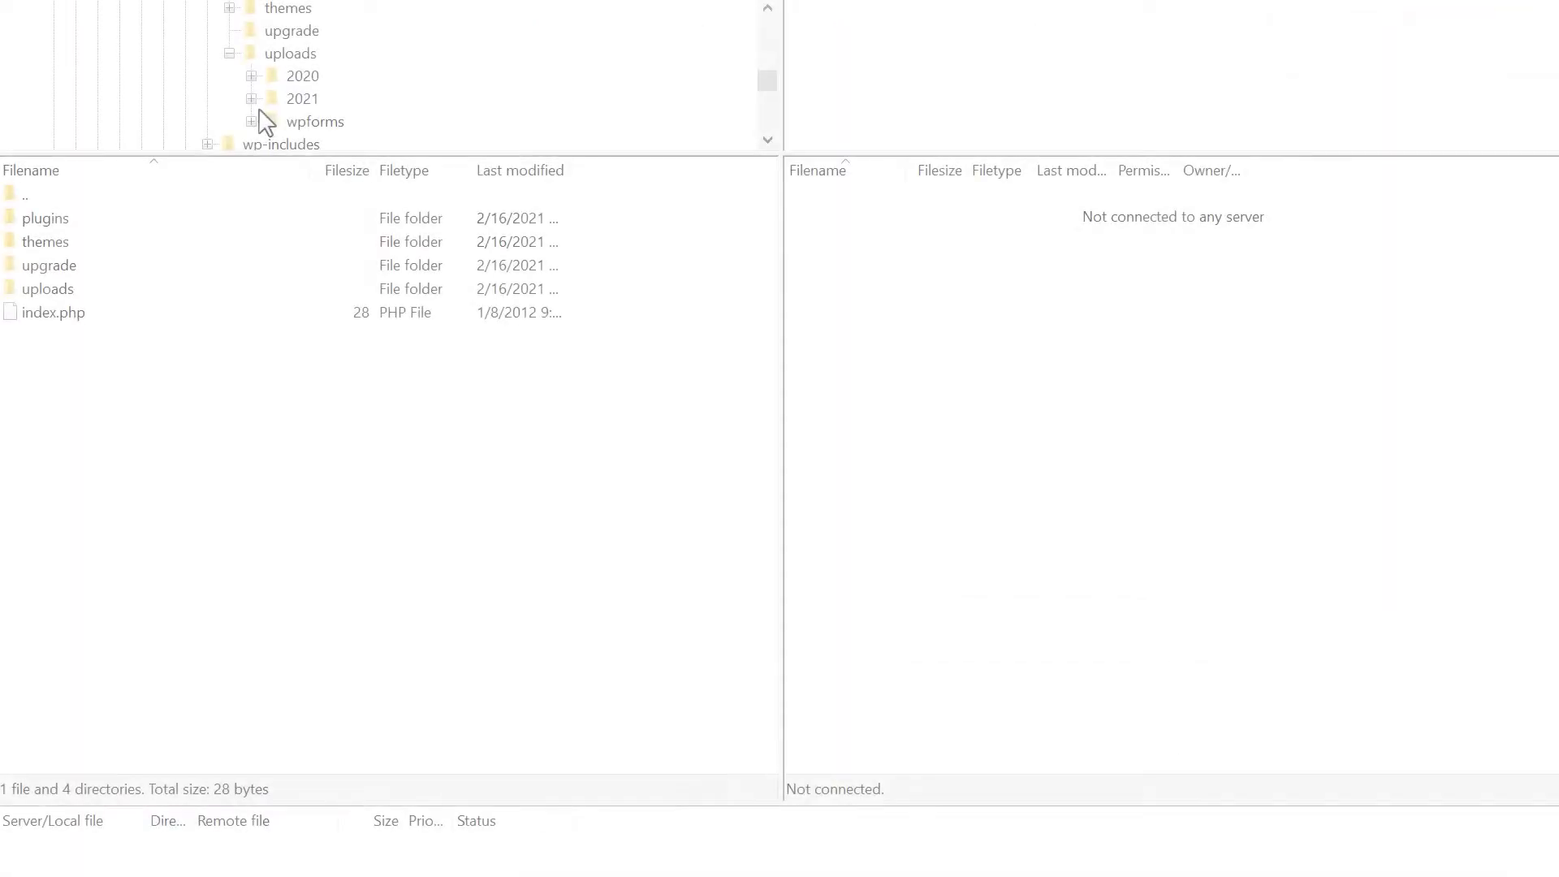
In FileZilla, browse to uploads/2021/02 and select the WPForms-Mascot PNG file
click(252, 98)
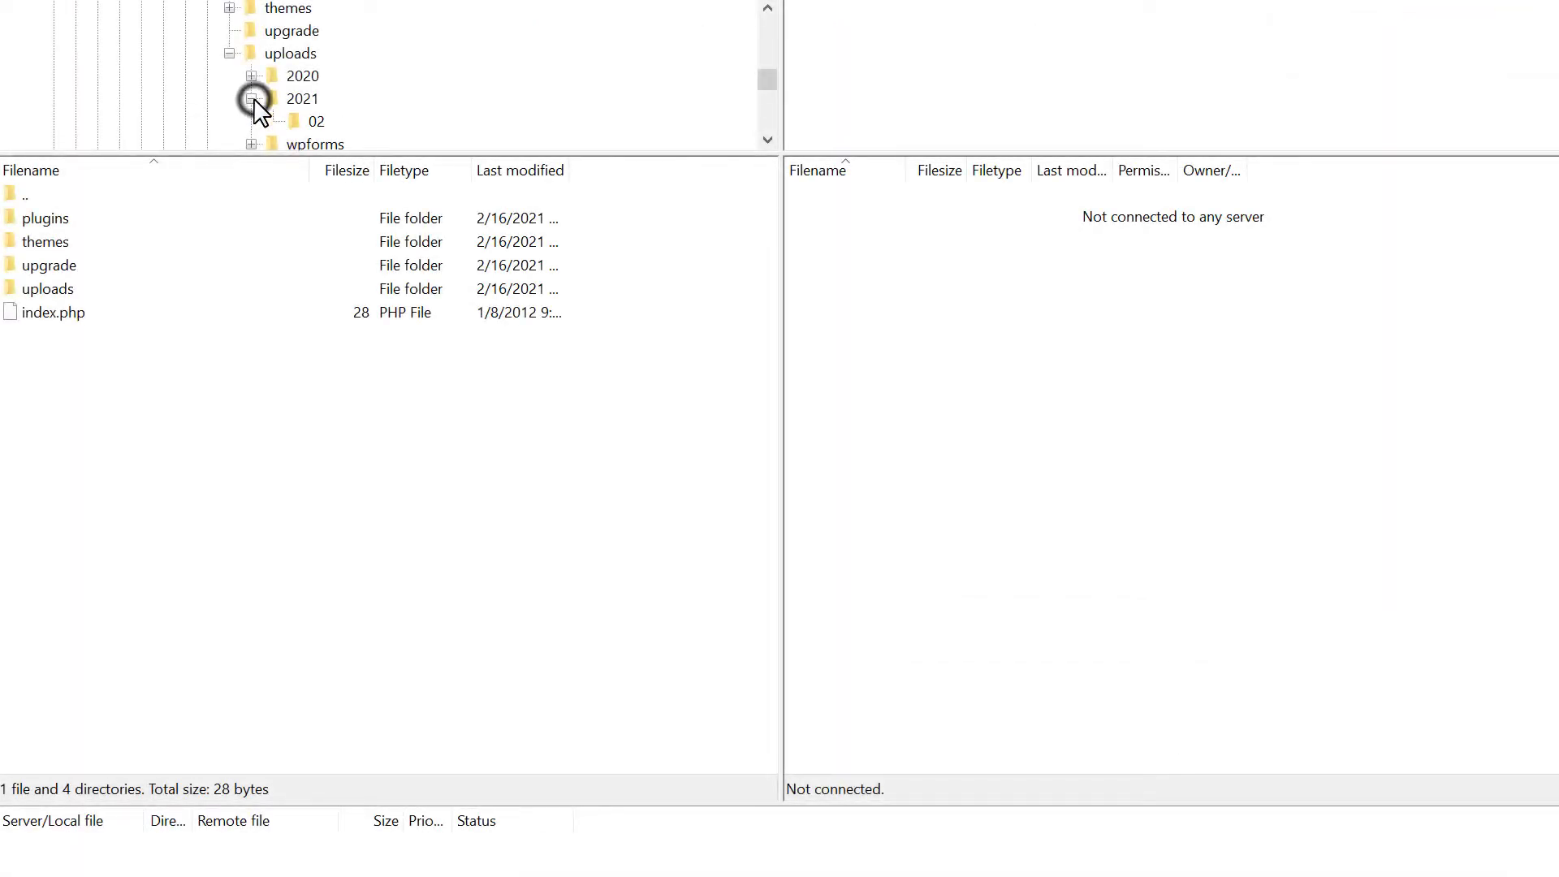
click(316, 122)
click(307, 216)
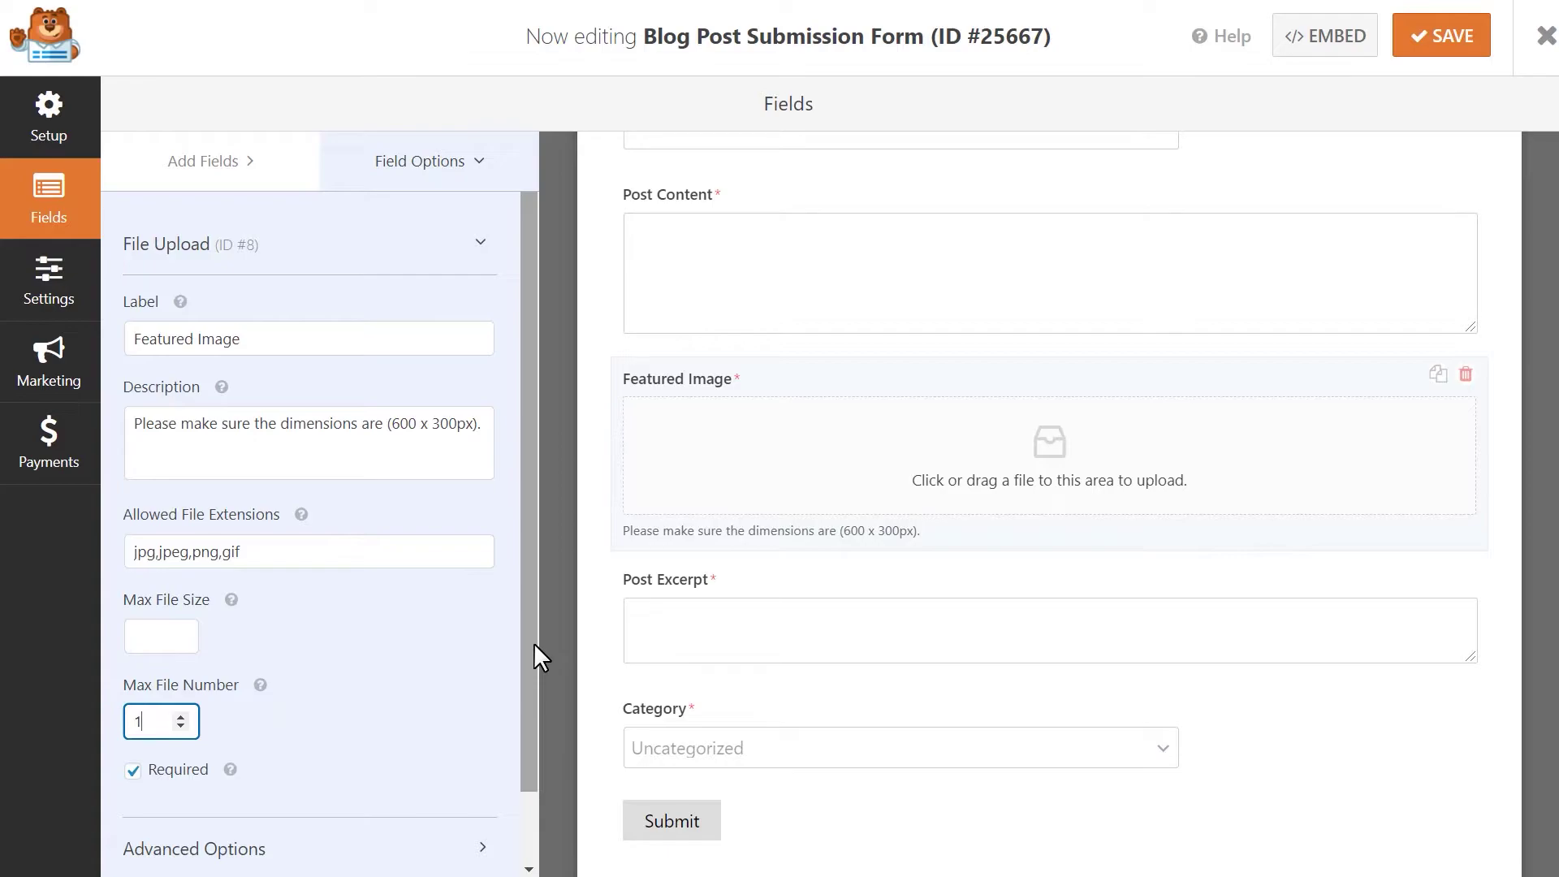
Check that the mascot image is stored in the Media Library, then select the Category field
scroll(532, 645, down, 1)
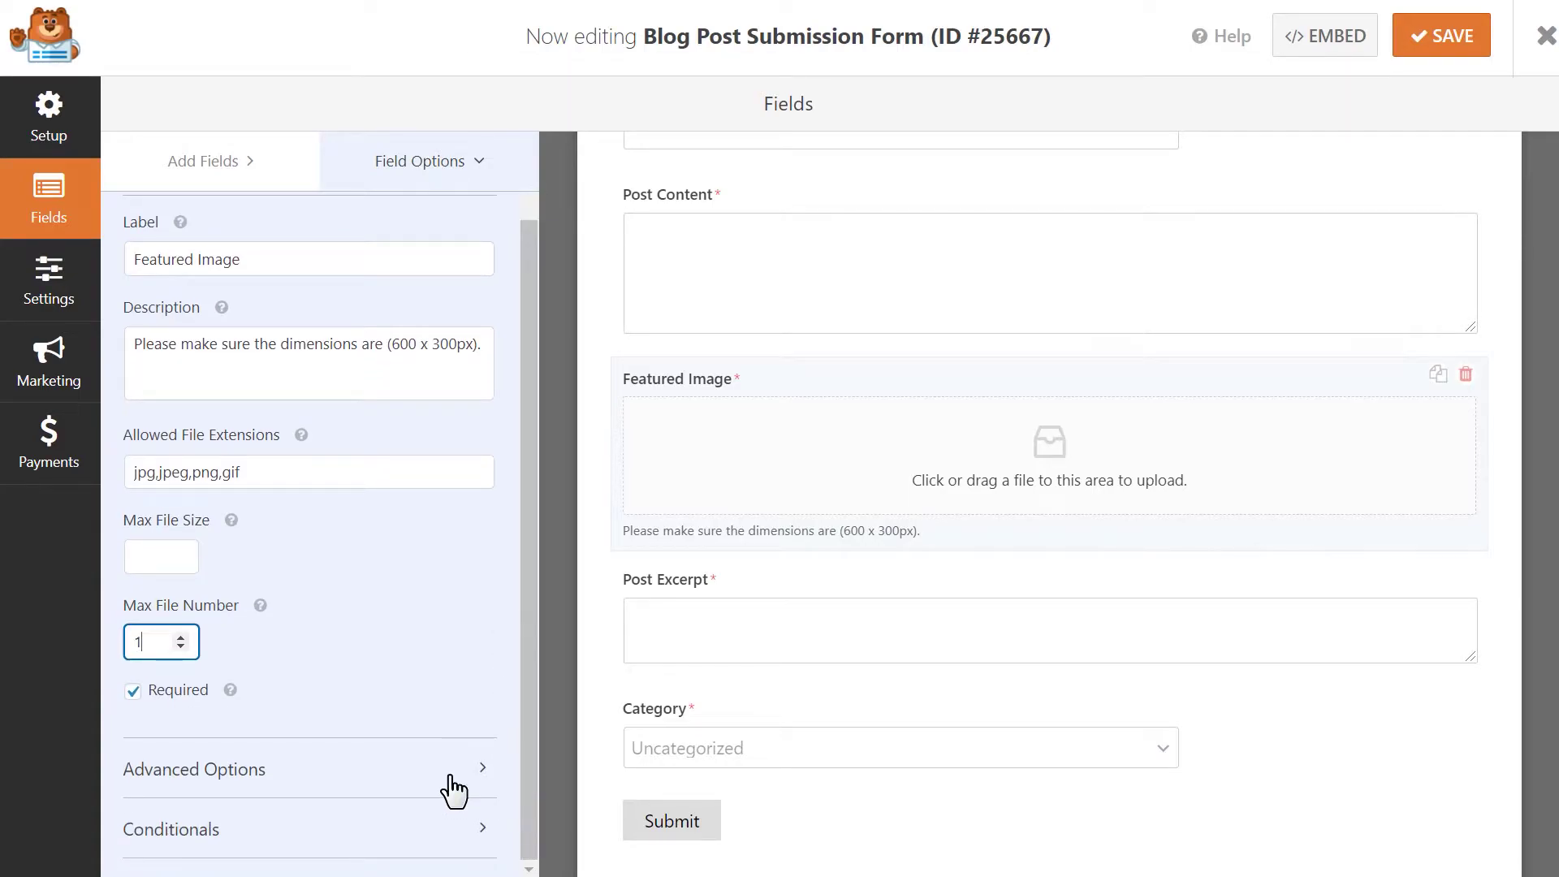
click(375, 768)
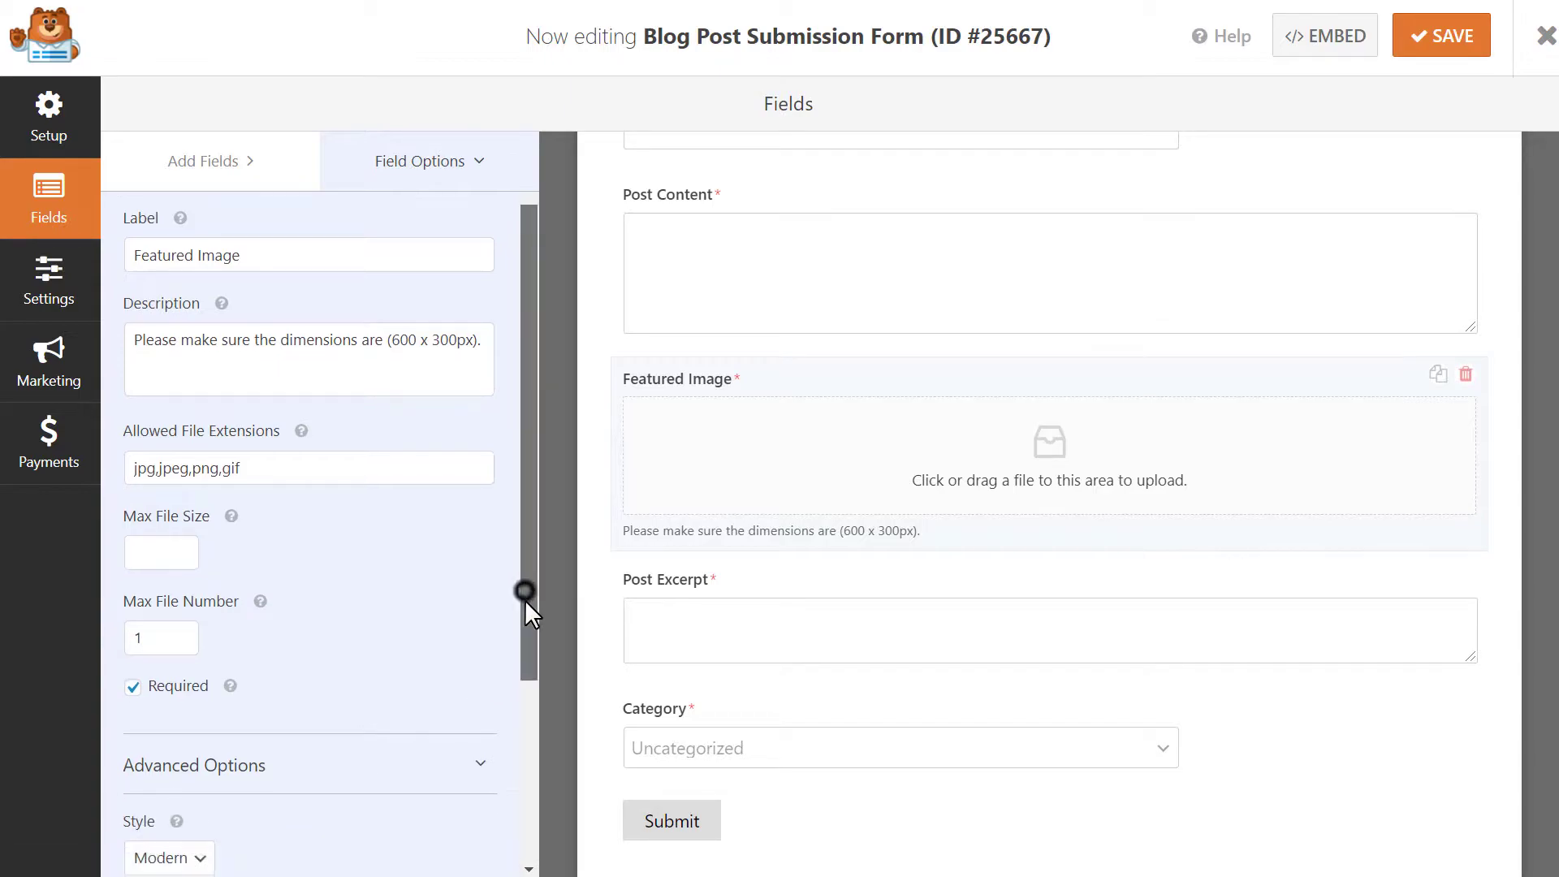
drag(524, 600, 529, 791)
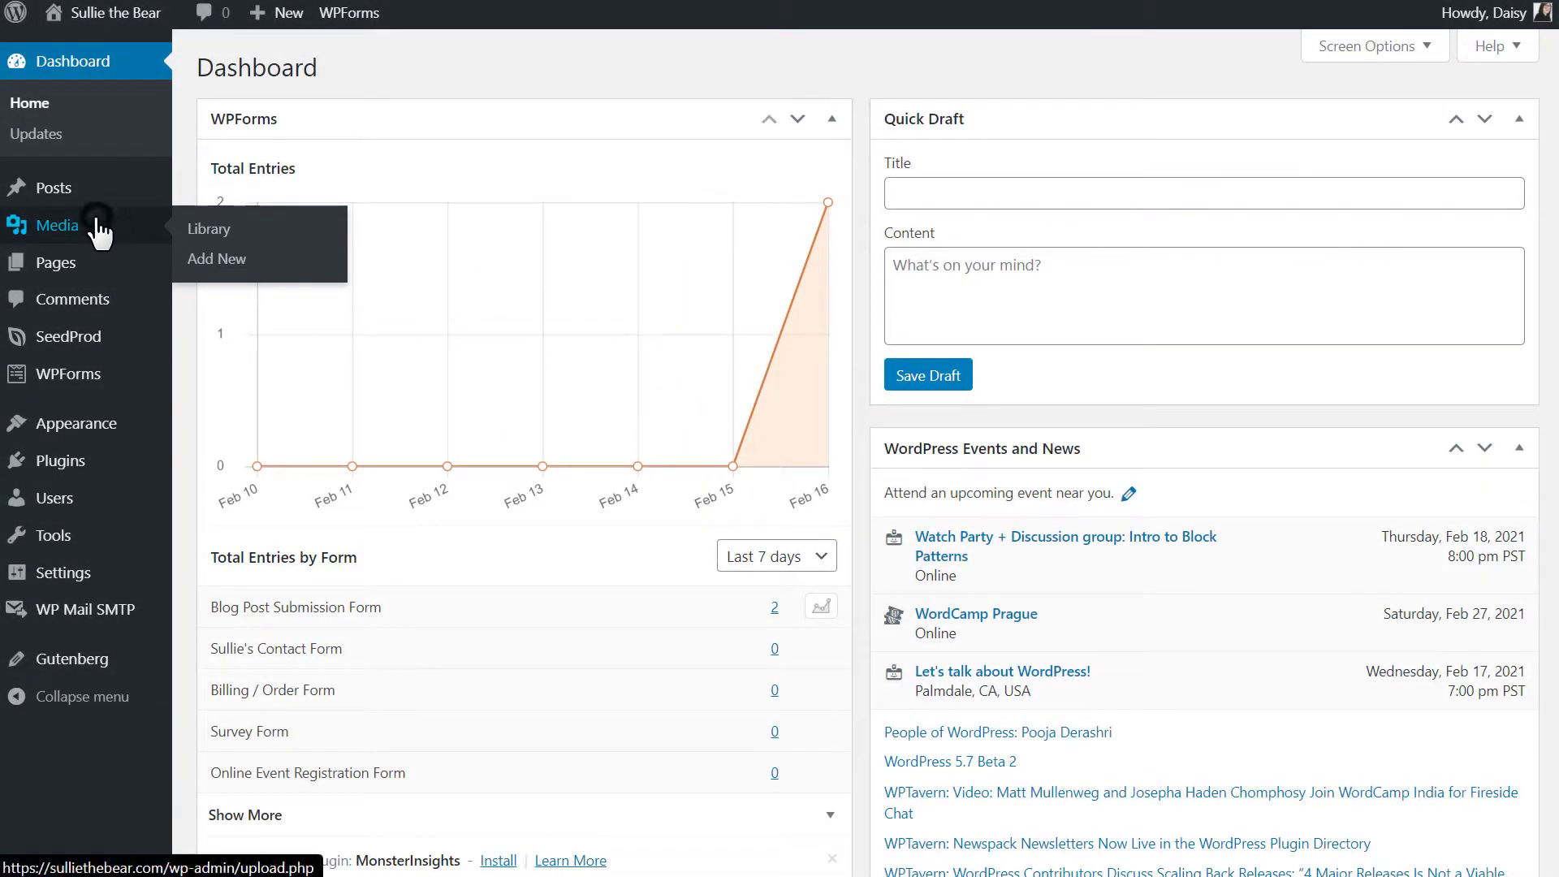
click(101, 231)
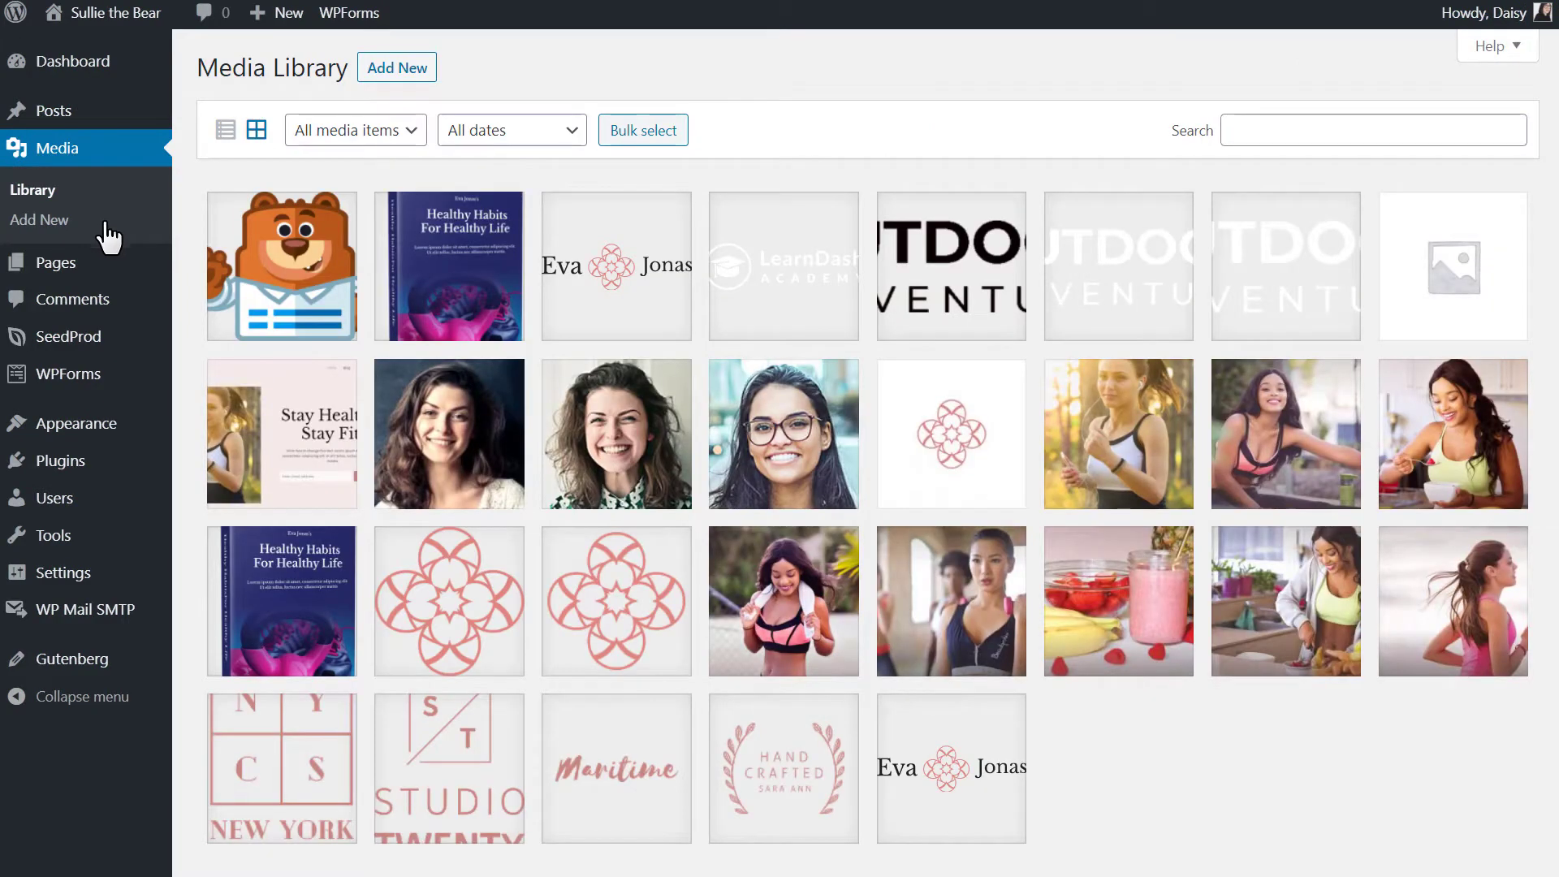
click(344, 289)
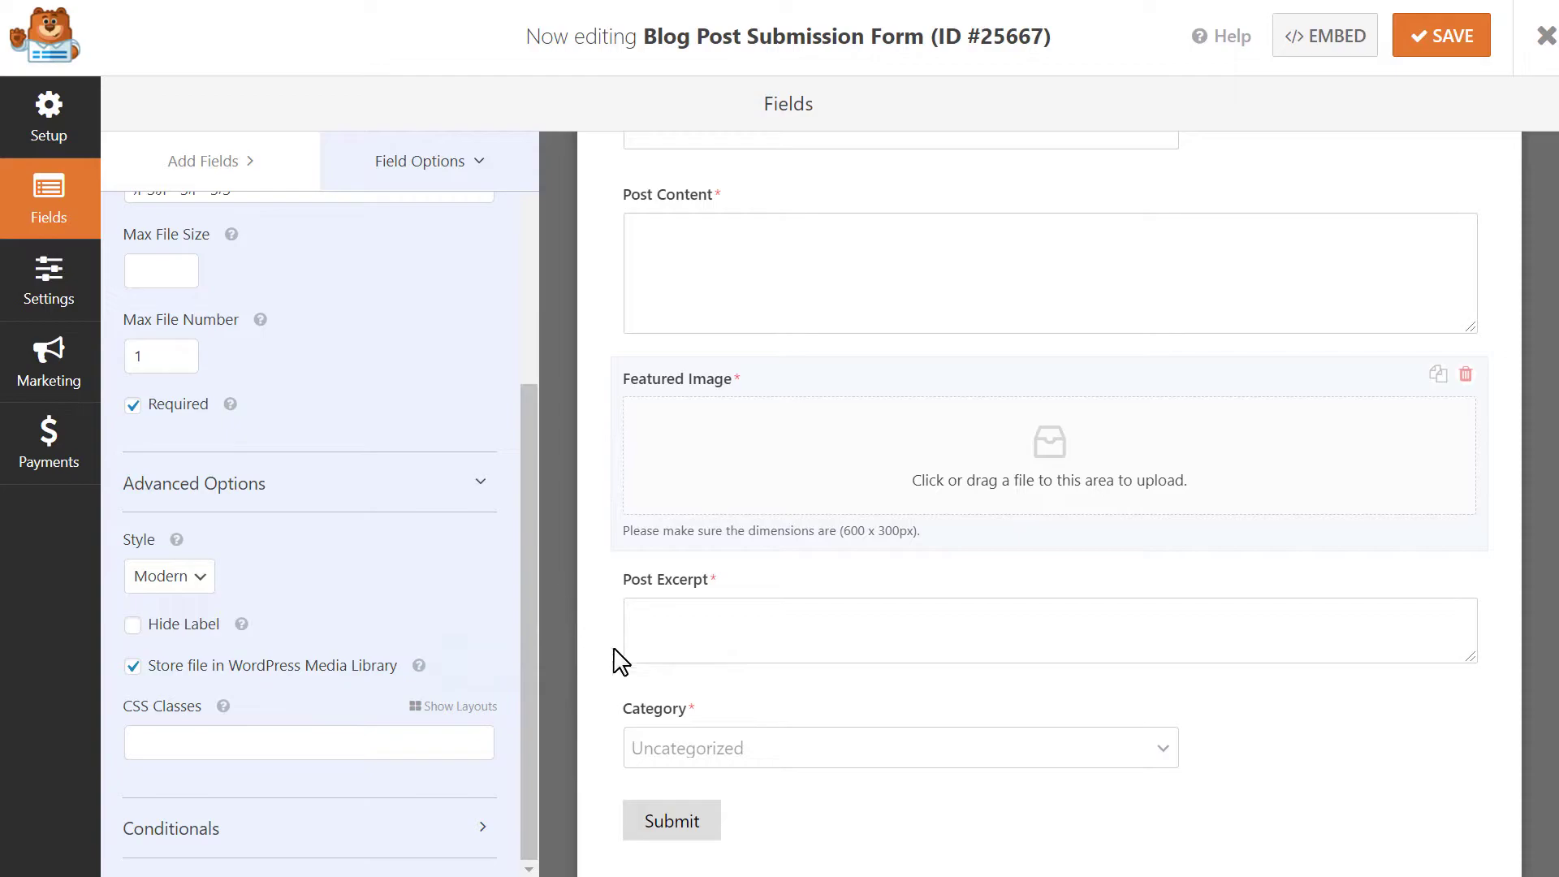
click(755, 719)
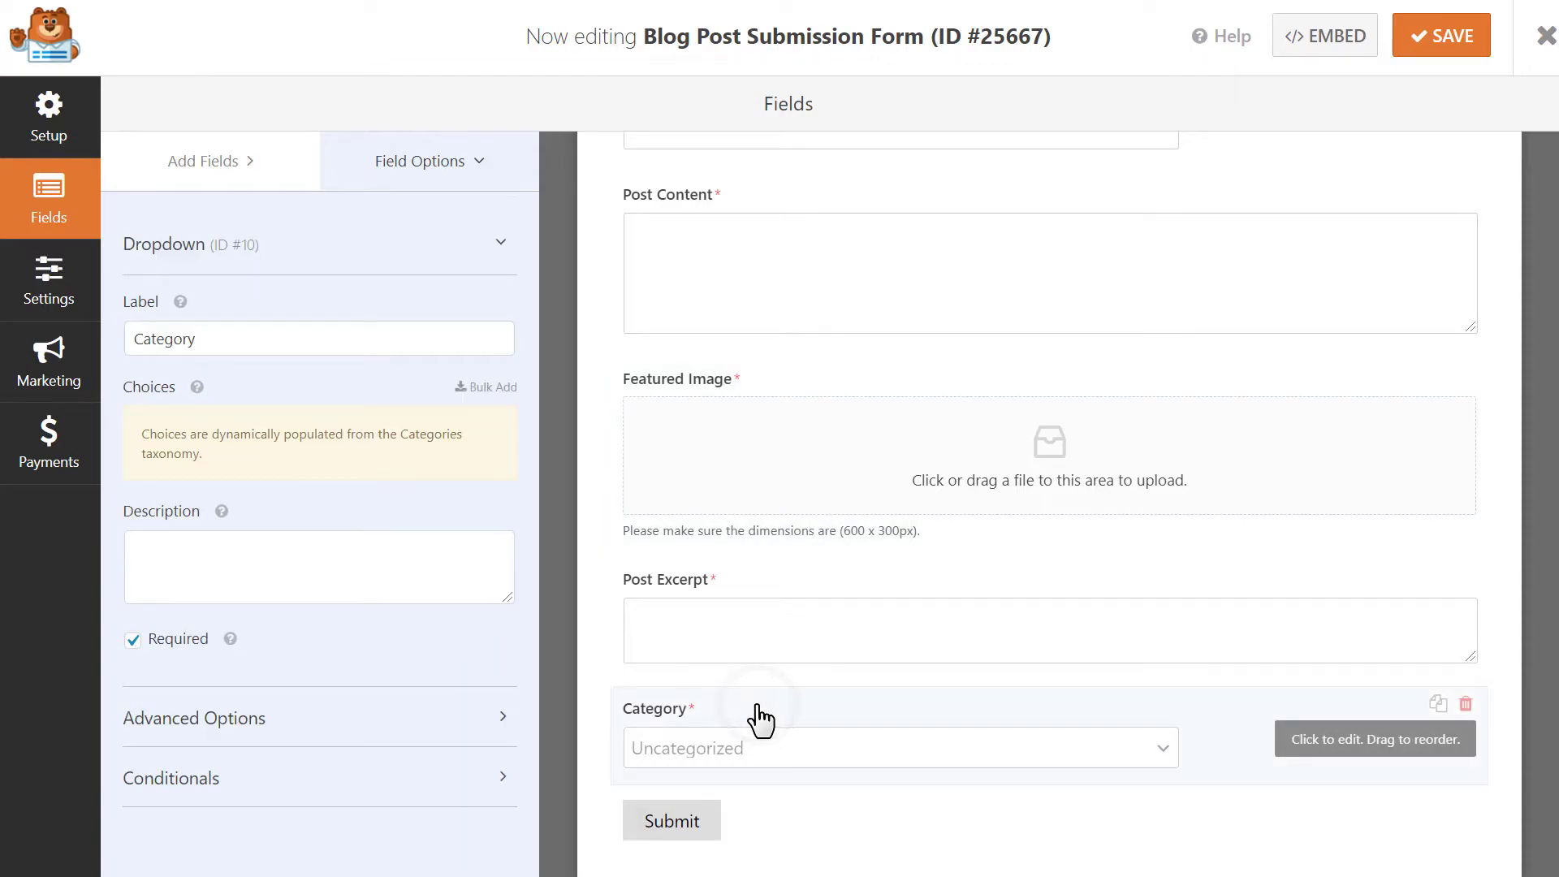
Review Category's label and description, then list the Dynamic Choices sources beside the Categories taxonomy
click(376, 339)
click(349, 574)
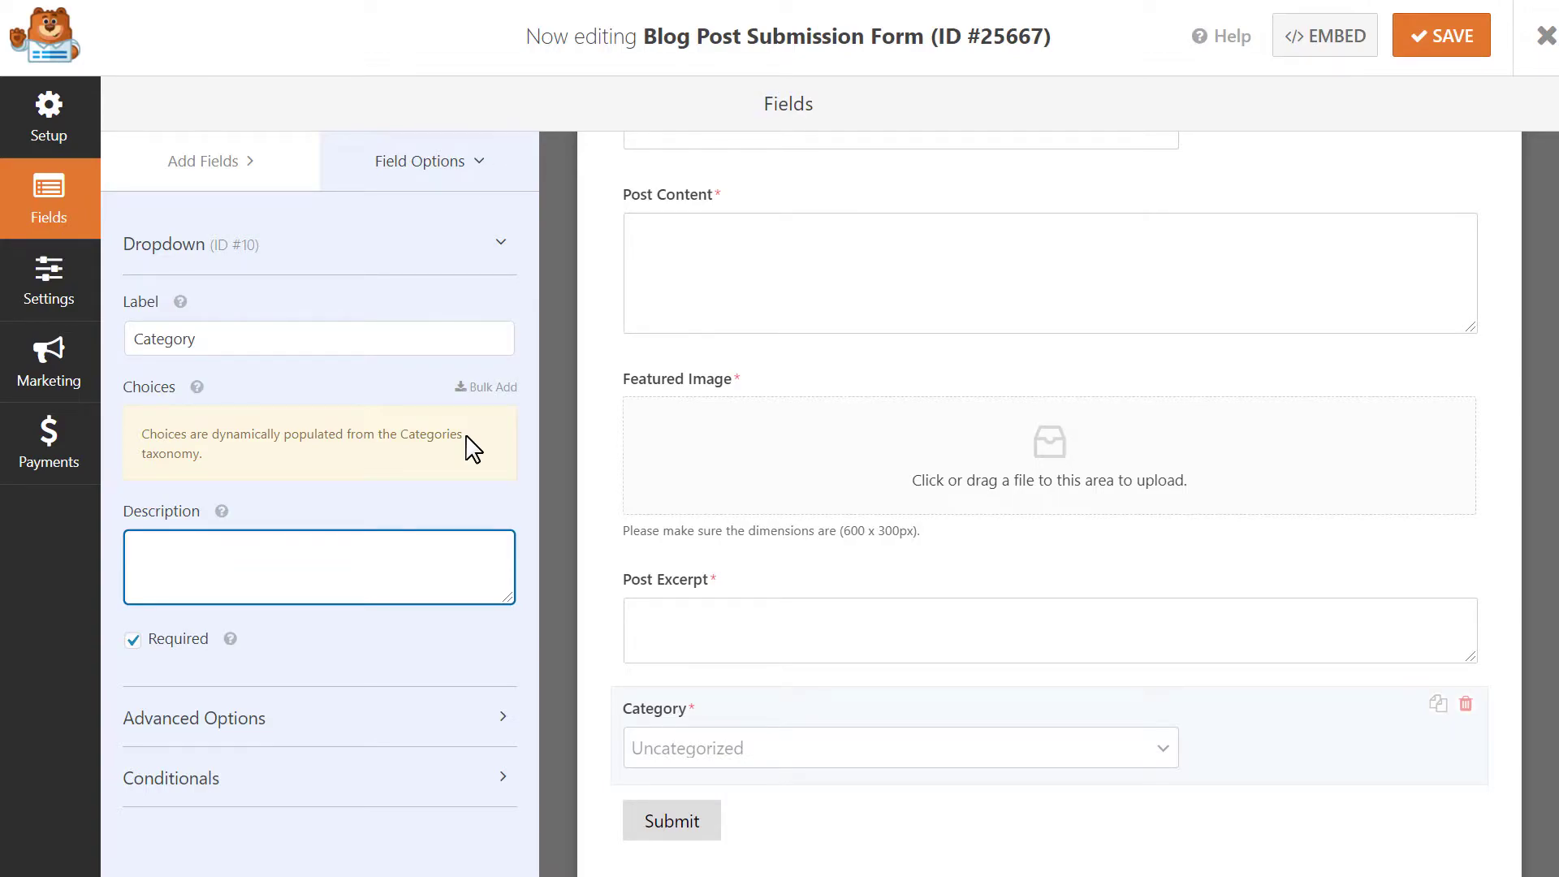
click(451, 722)
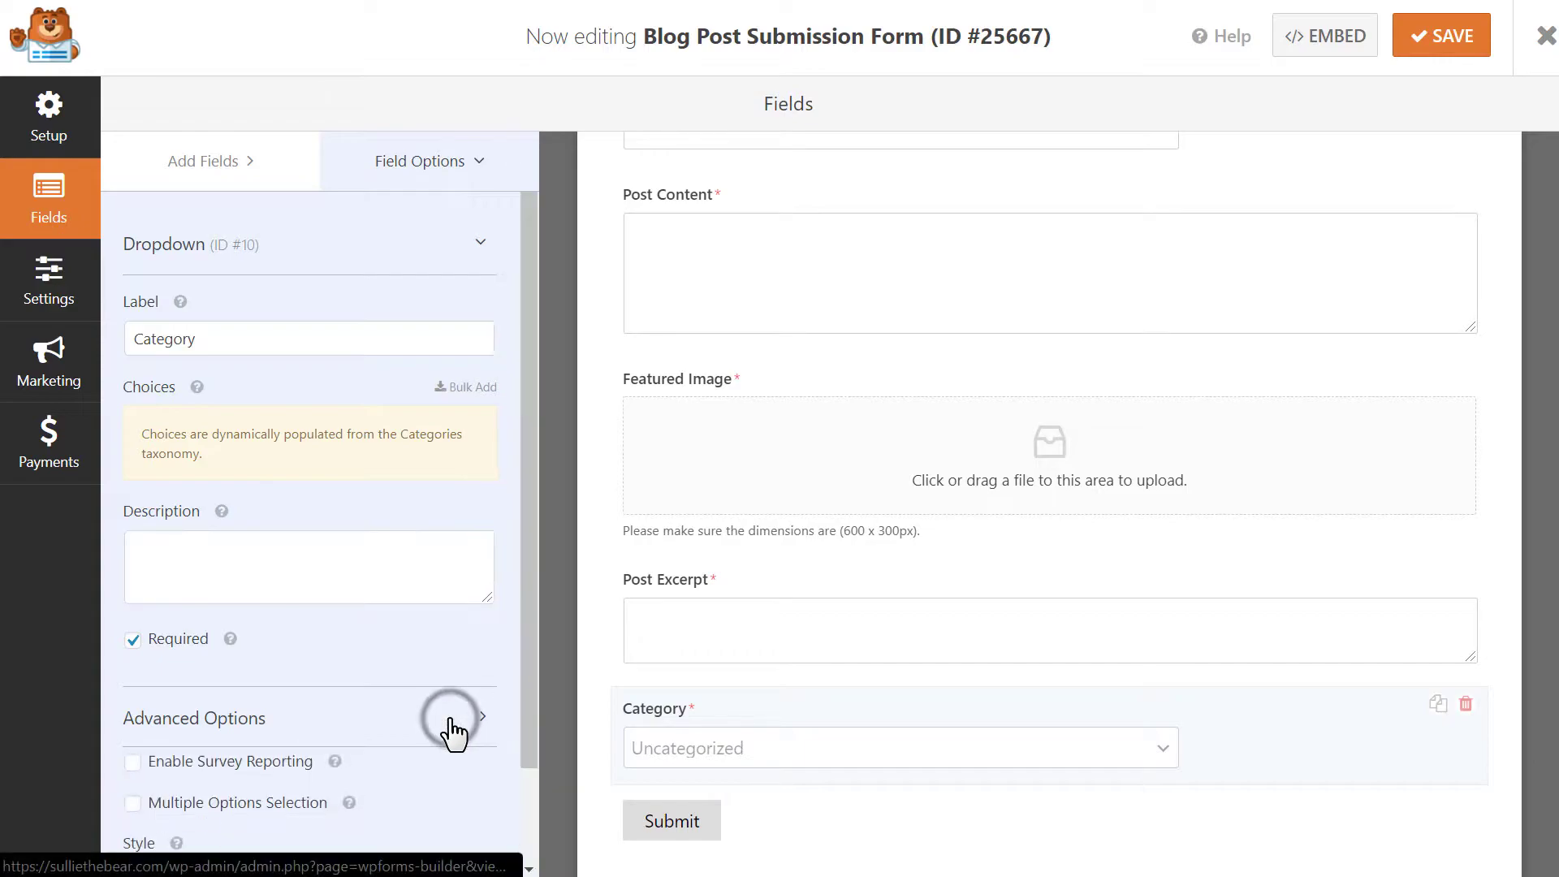
drag(530, 455, 519, 797)
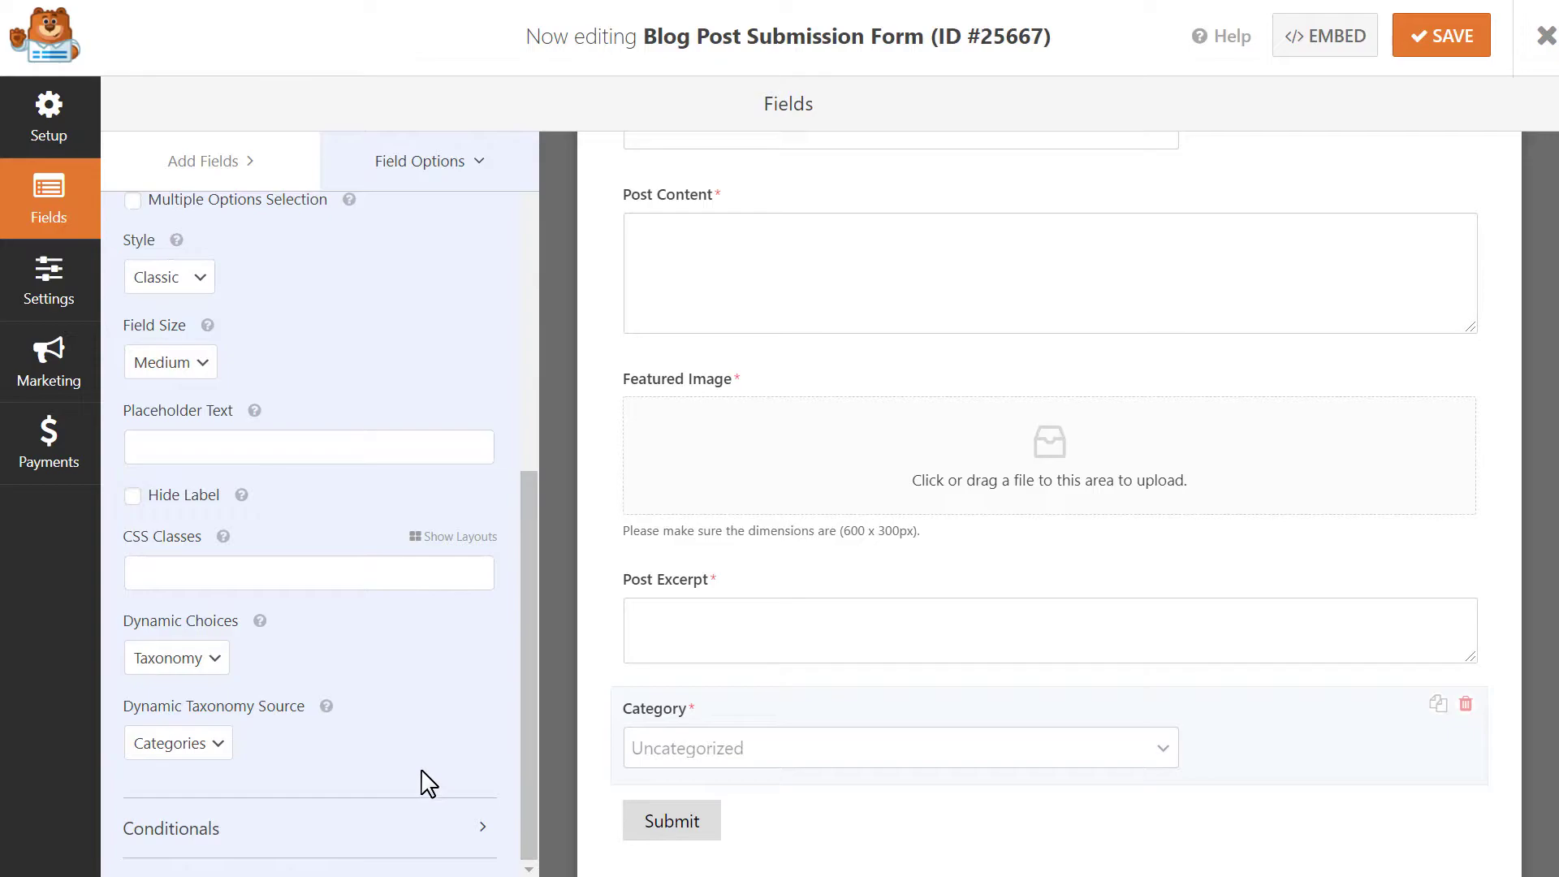
click(260, 642)
click(213, 662)
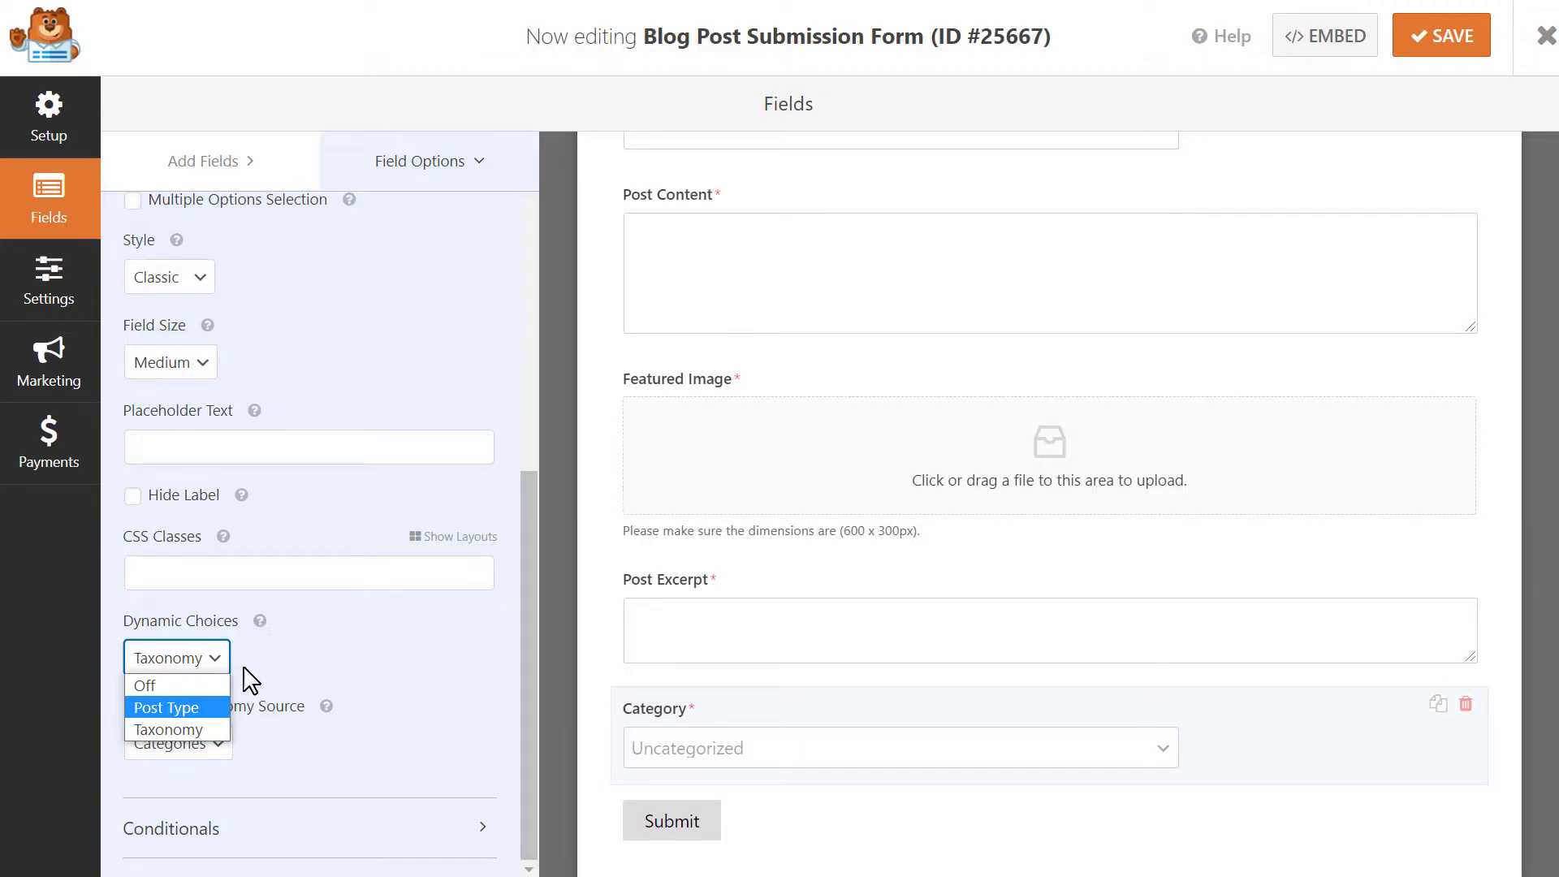
Turn off Category's dynamic choices, then add and remove an empty second choice
click(203, 684)
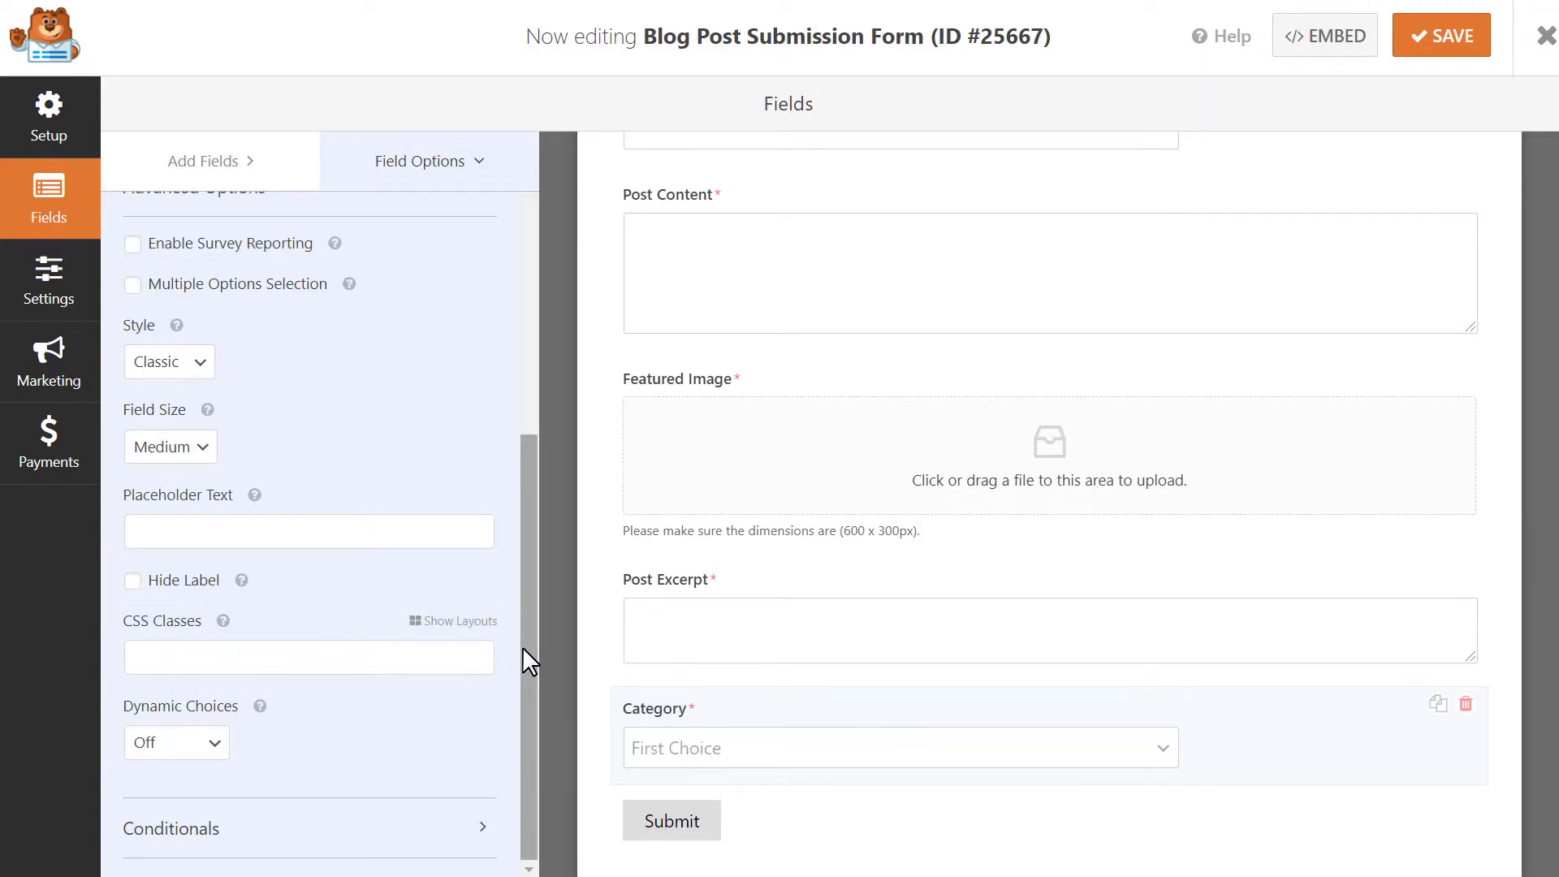
drag(524, 648, 544, 357)
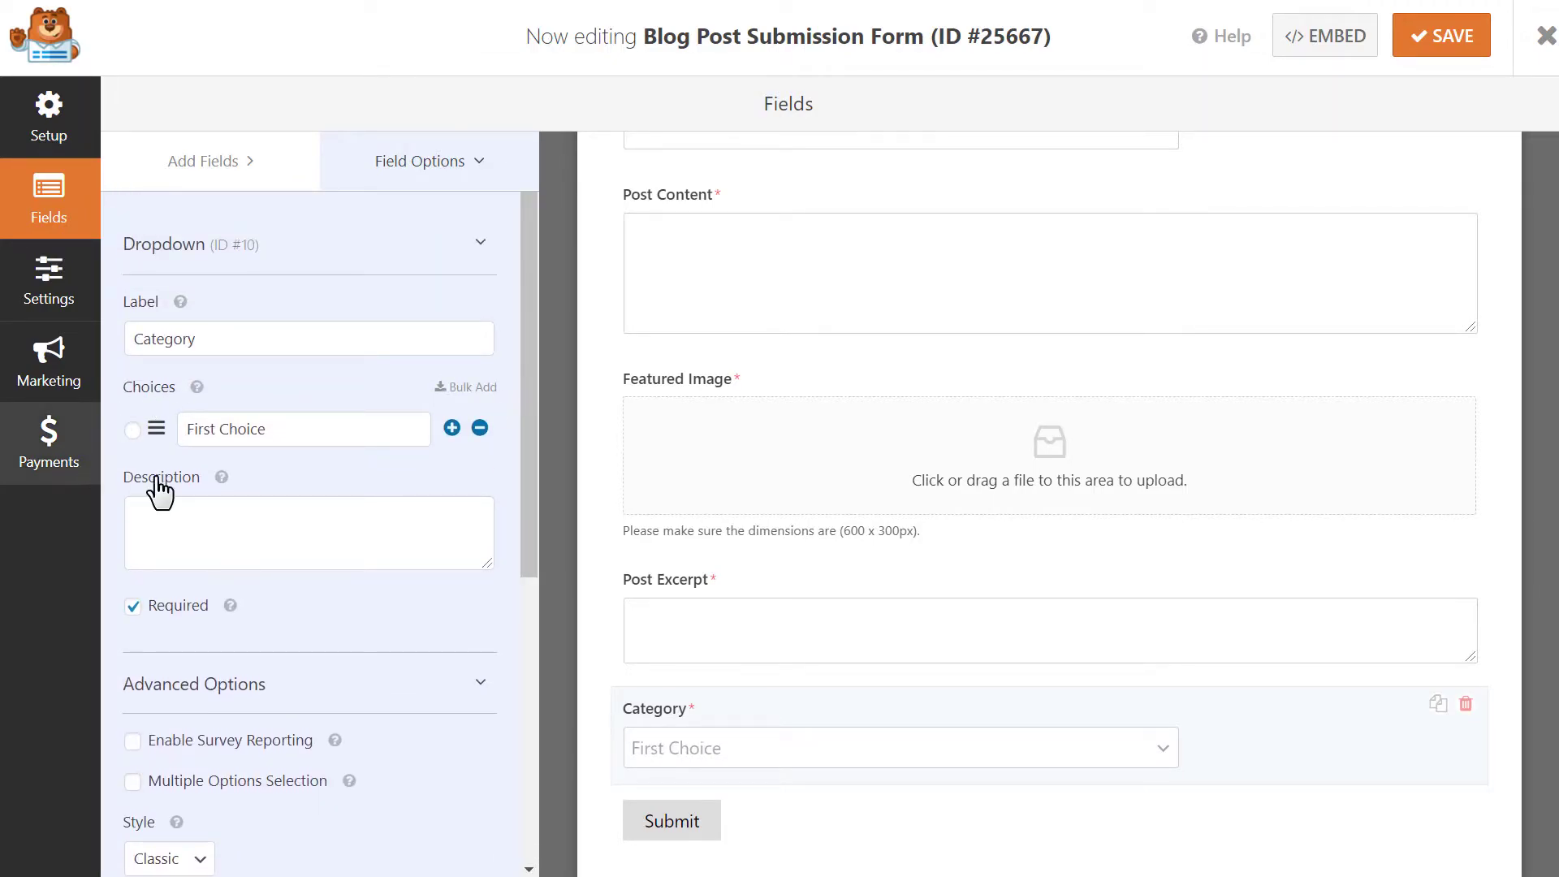
click(450, 430)
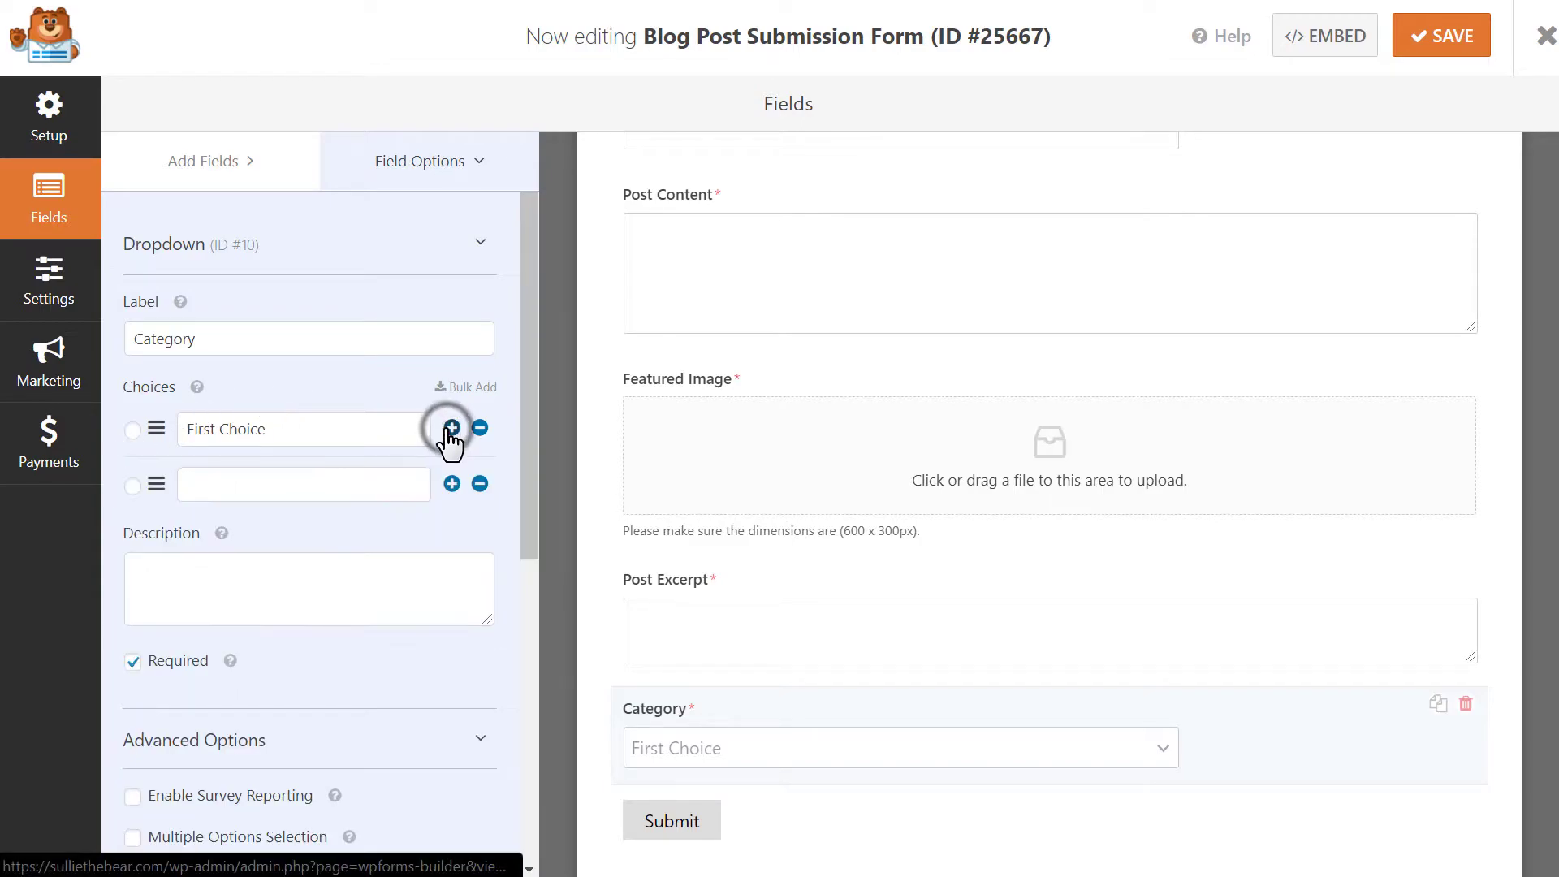
click(290, 428)
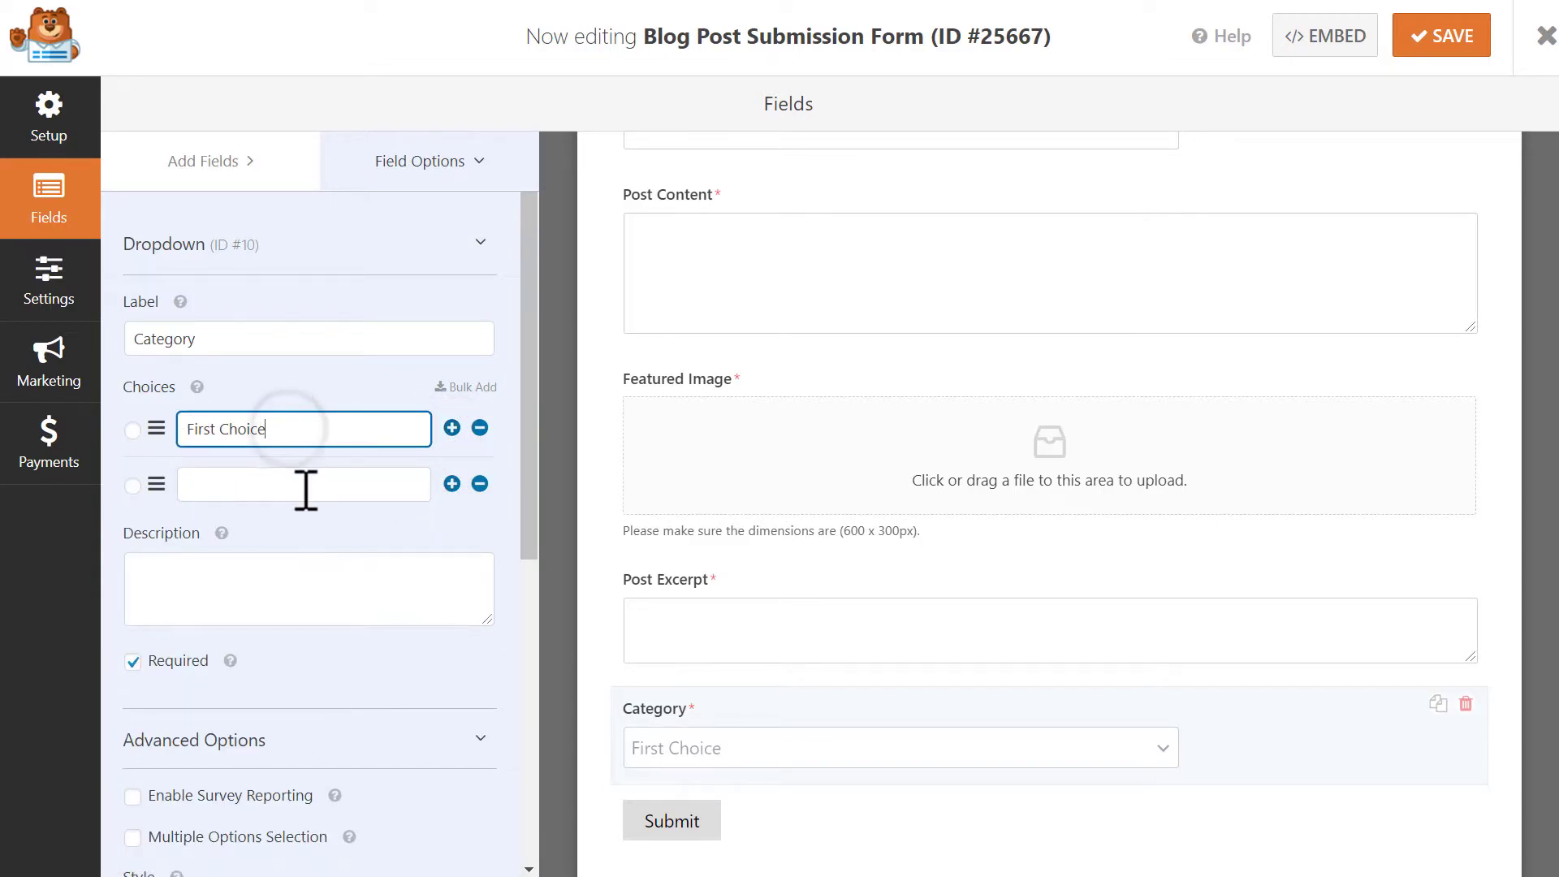
click(305, 489)
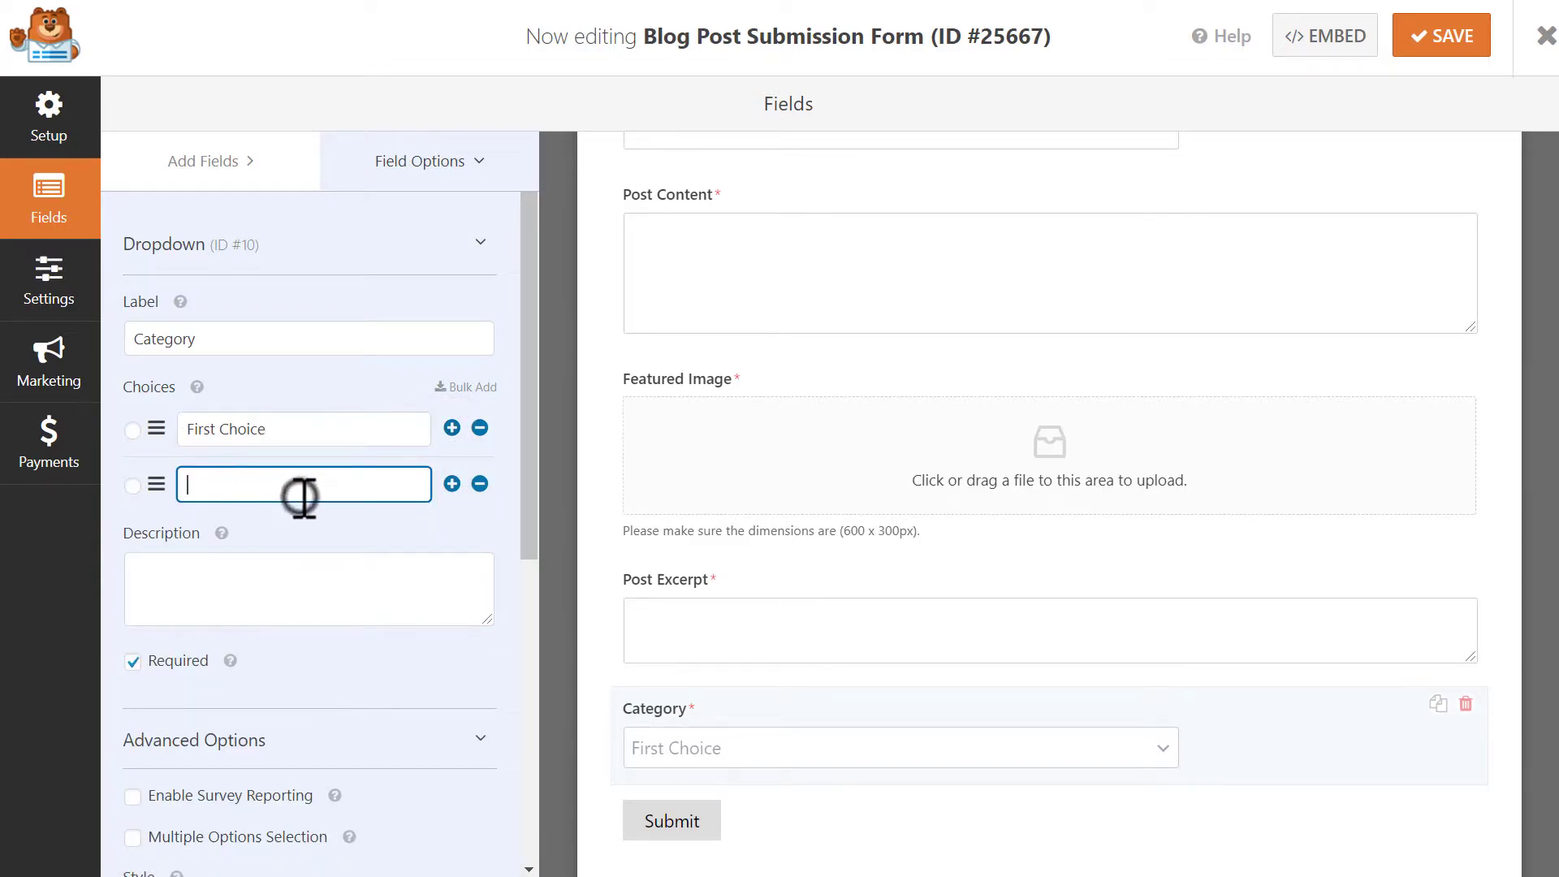
click(480, 484)
drag(532, 419, 518, 721)
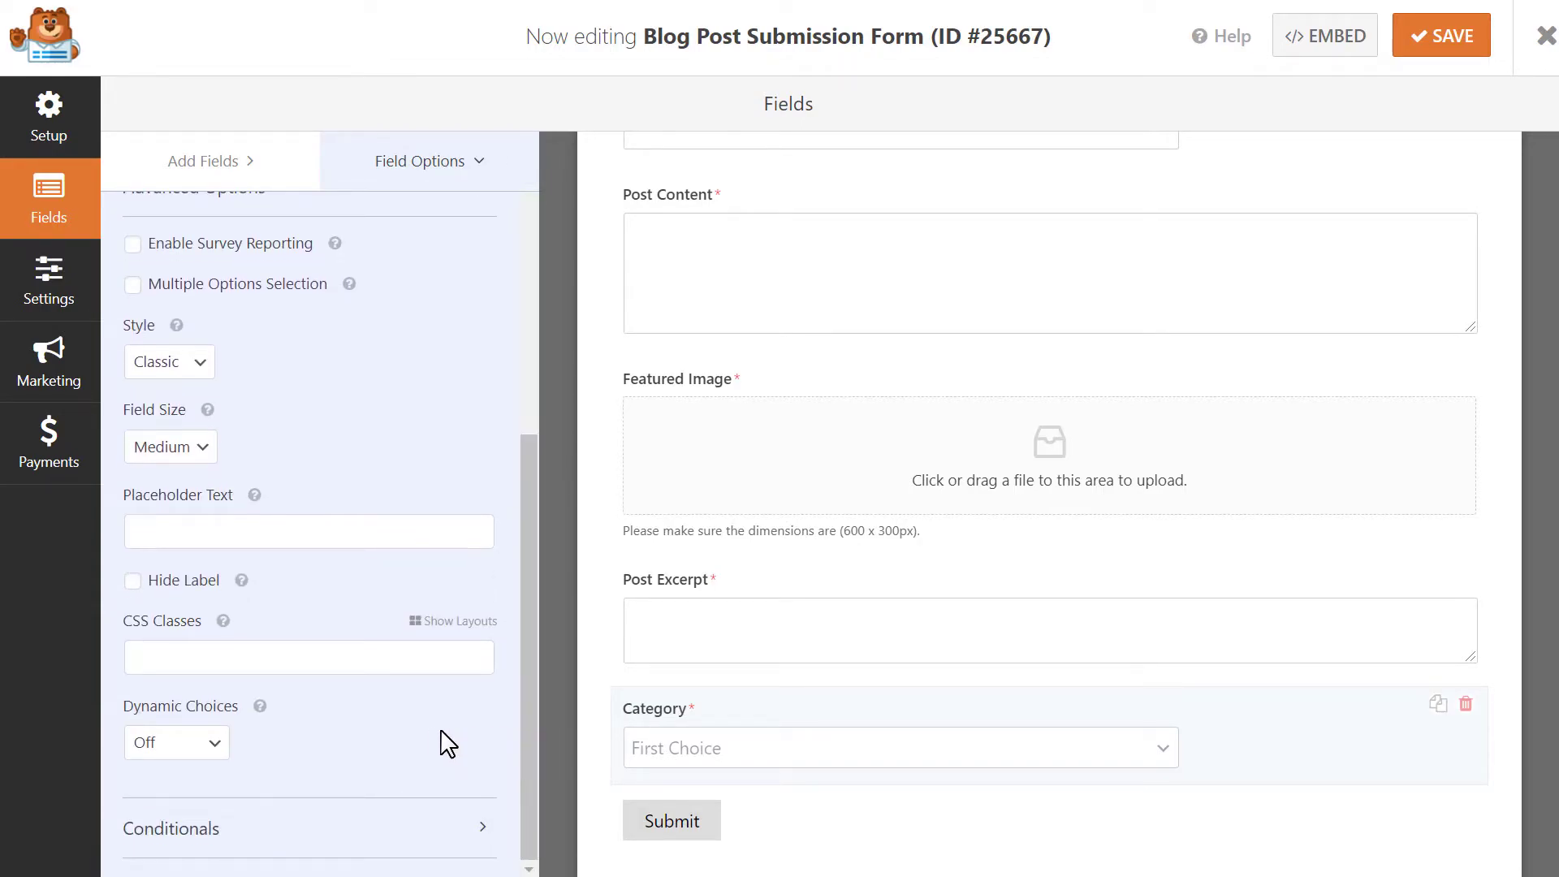
Set Category's dynamic choices to Post Type, with Pages as the source instead of Posts
click(218, 745)
click(202, 786)
scroll(429, 719, up, 1)
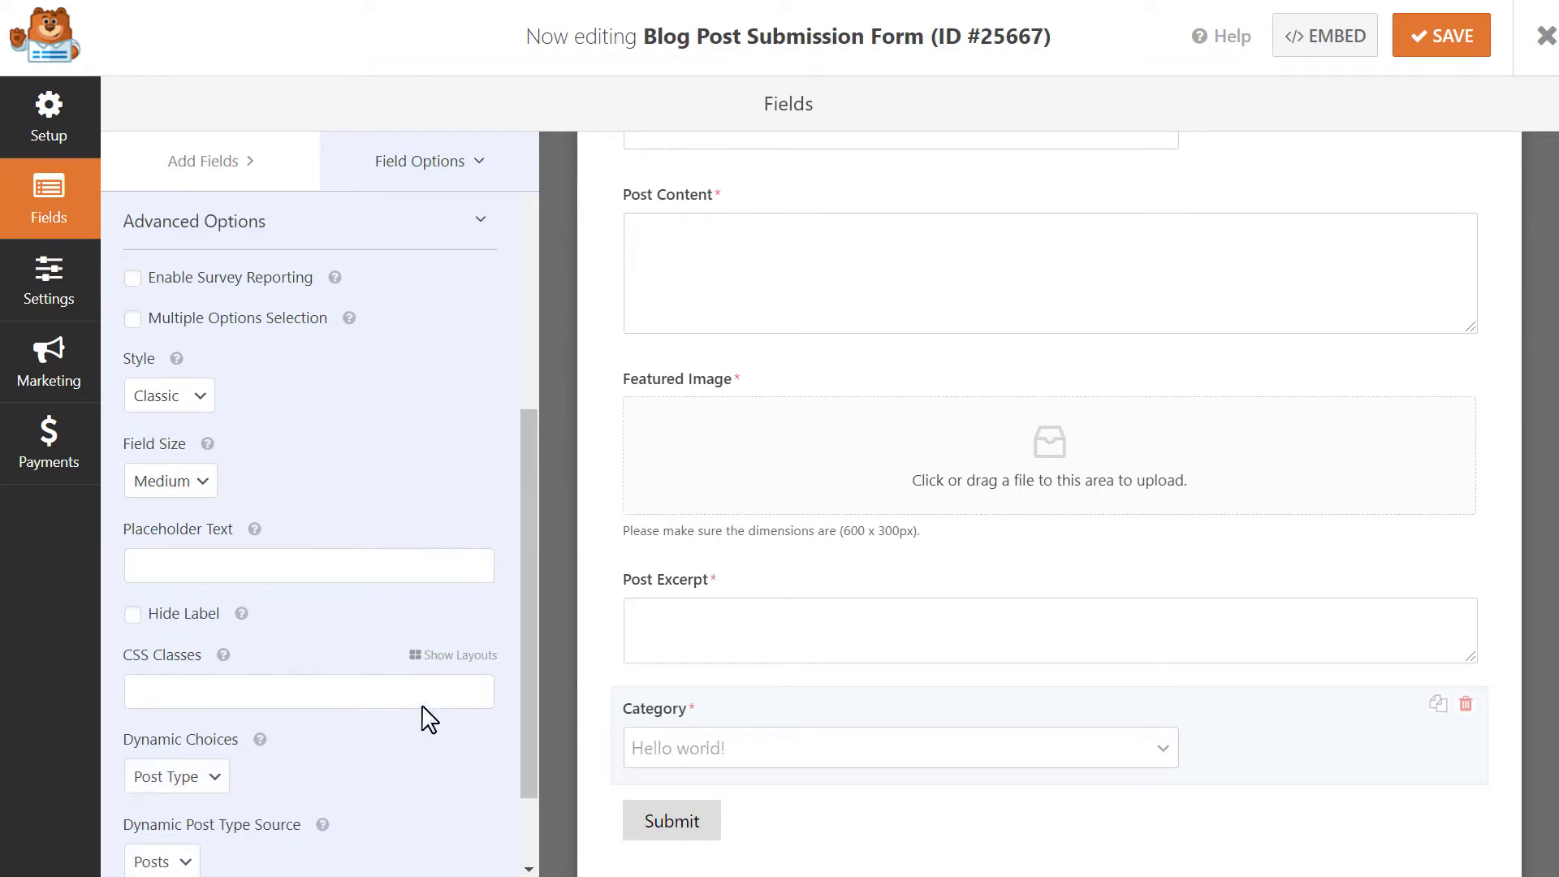
drag(528, 598, 558, 347)
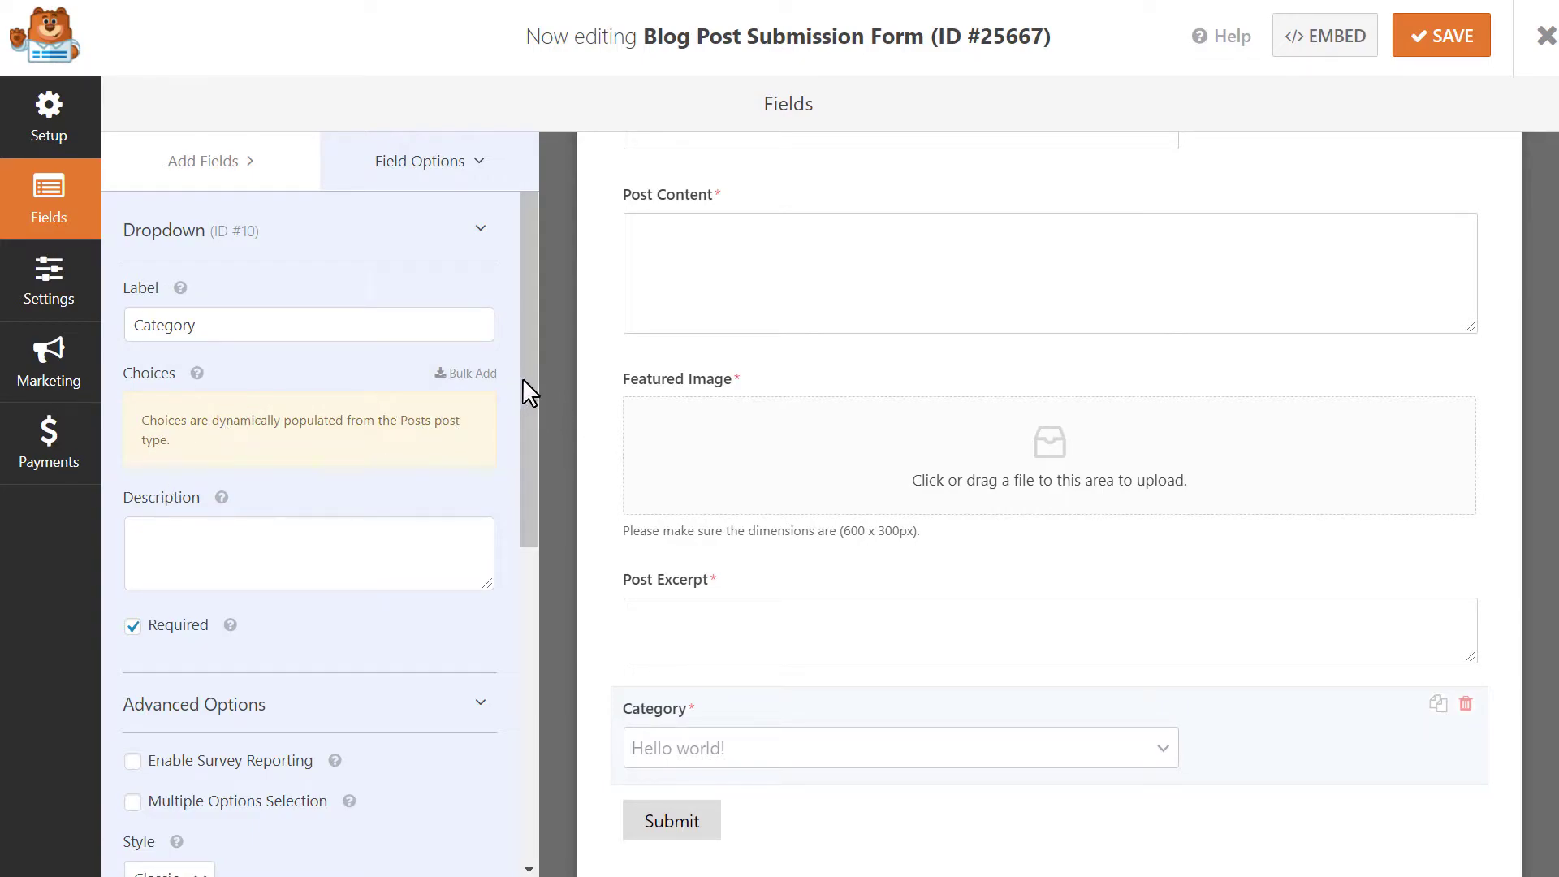
drag(523, 377, 511, 741)
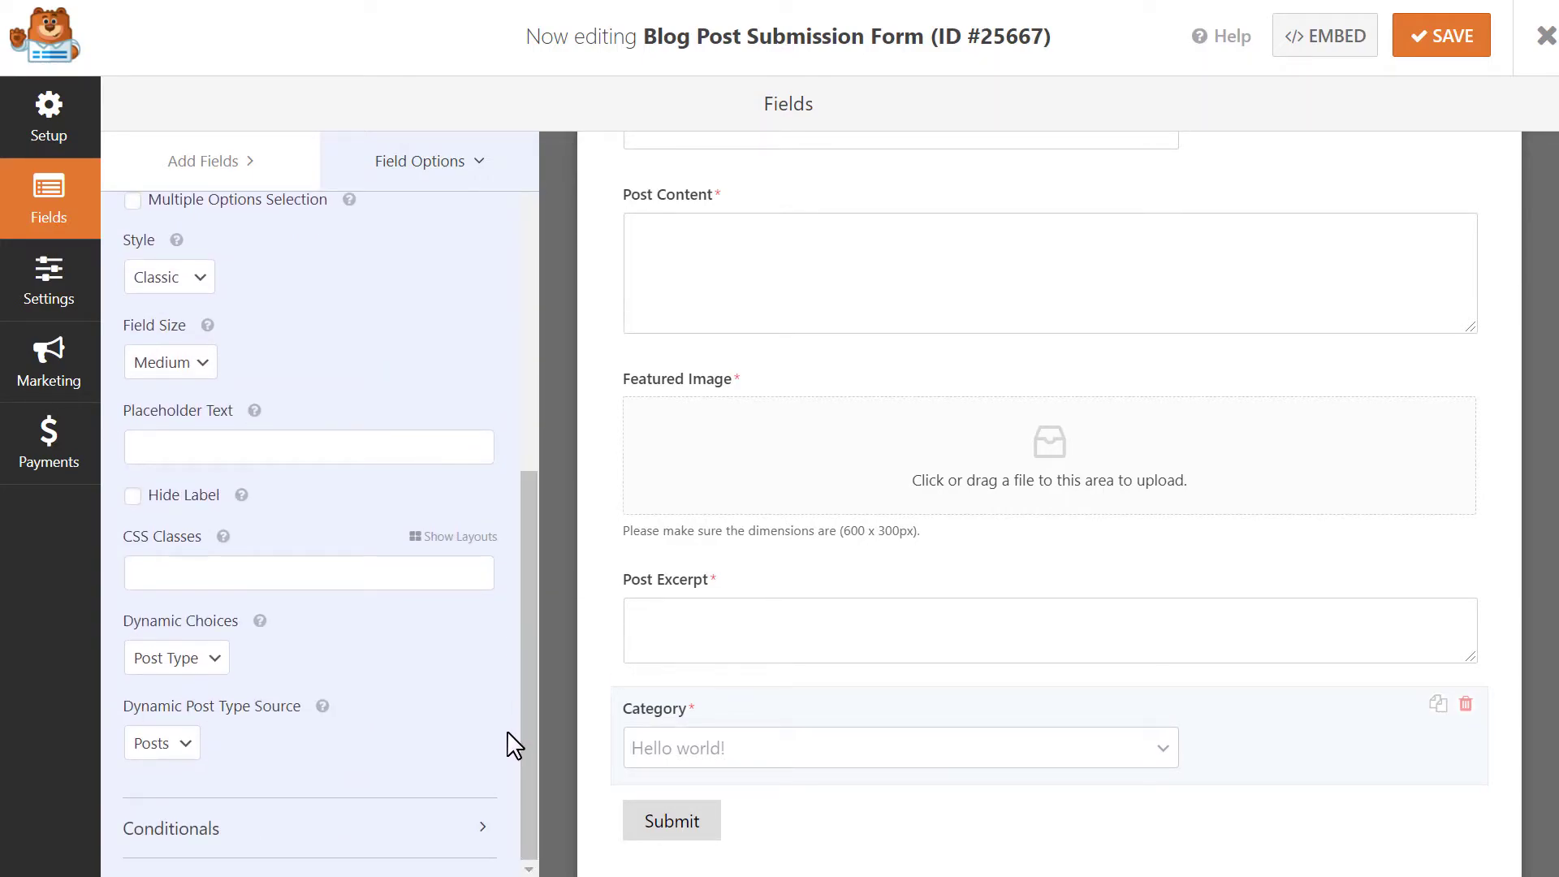
click(247, 737)
click(192, 744)
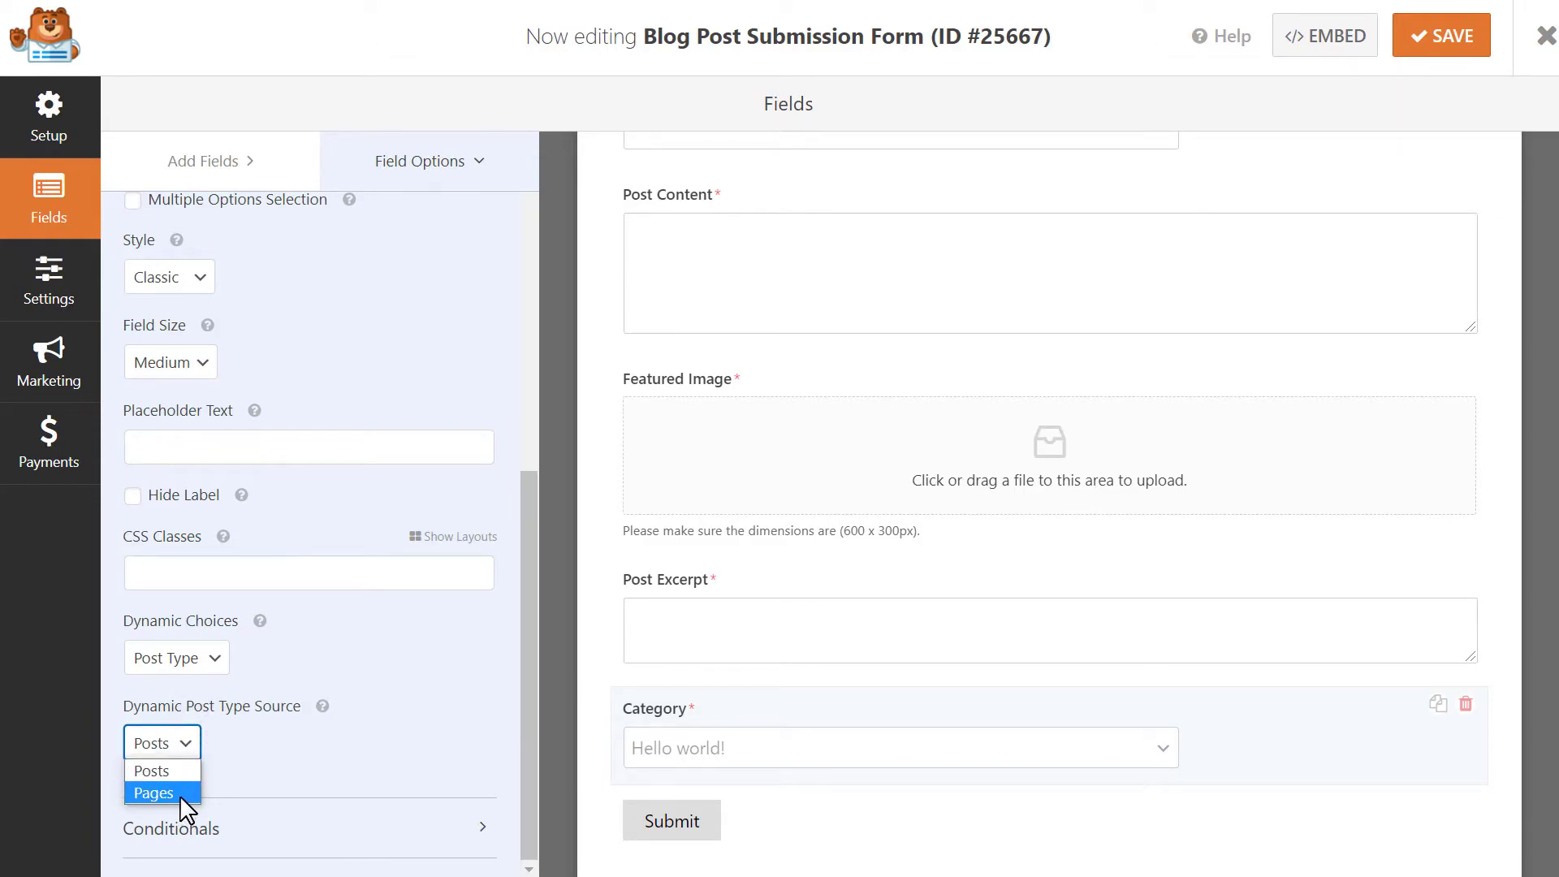
click(183, 773)
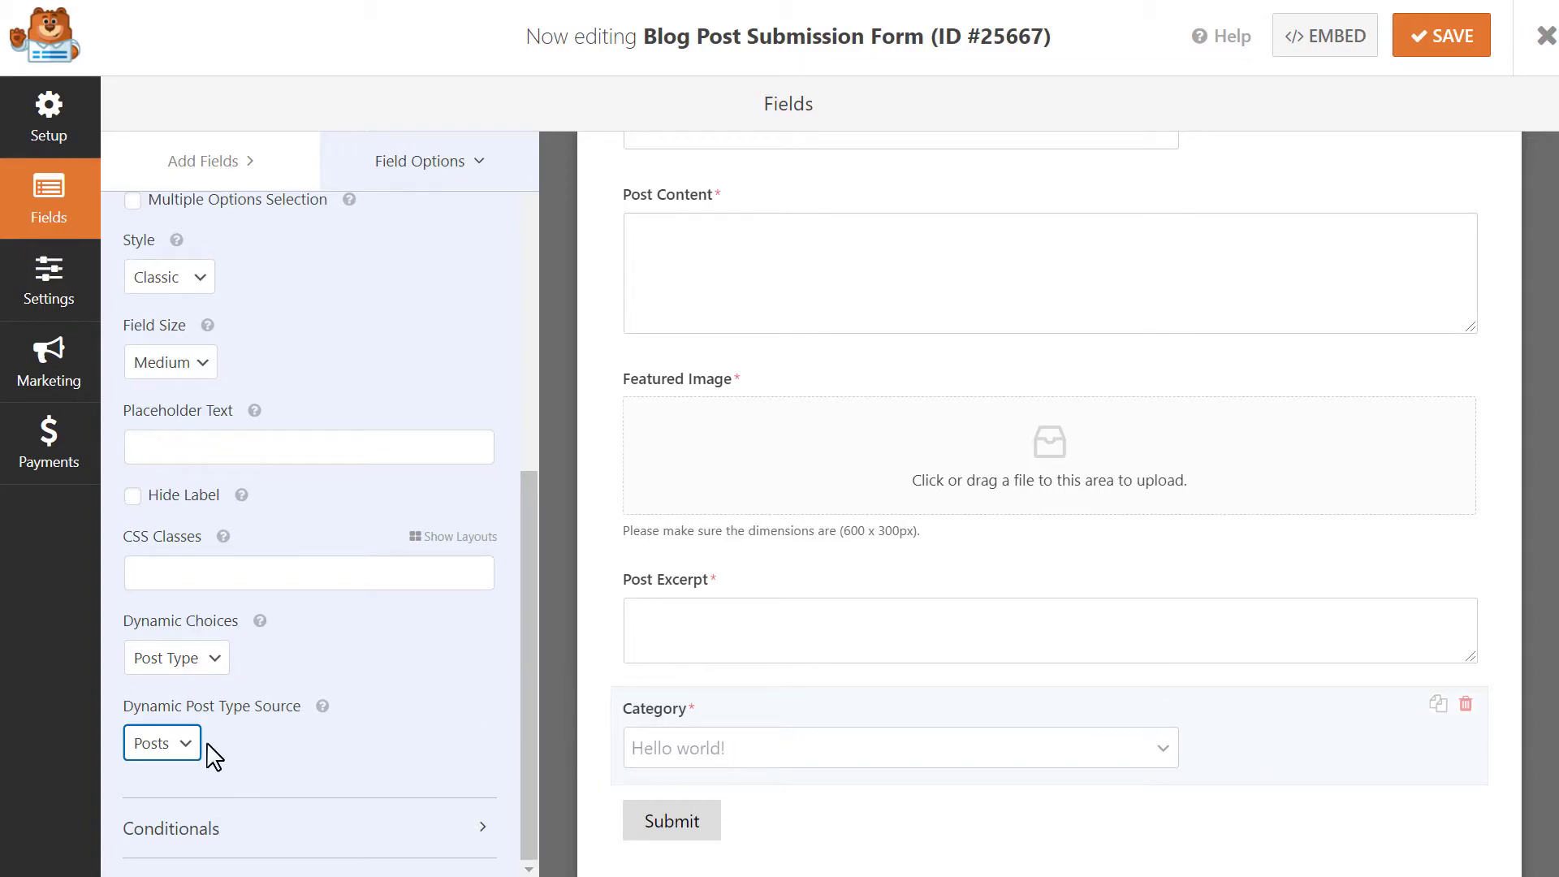
click(184, 743)
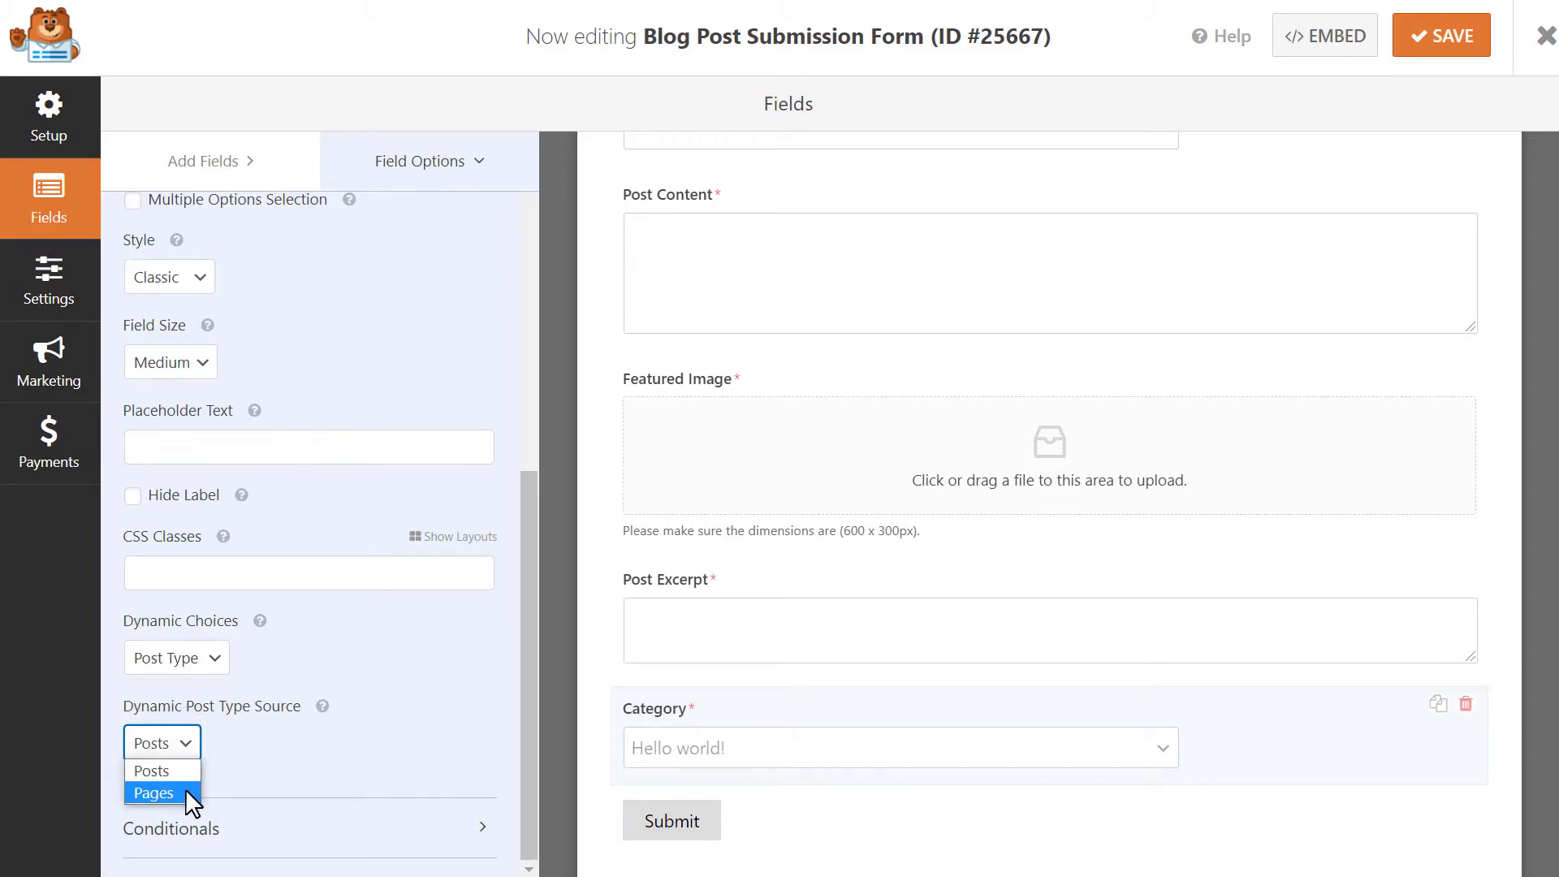
click(185, 789)
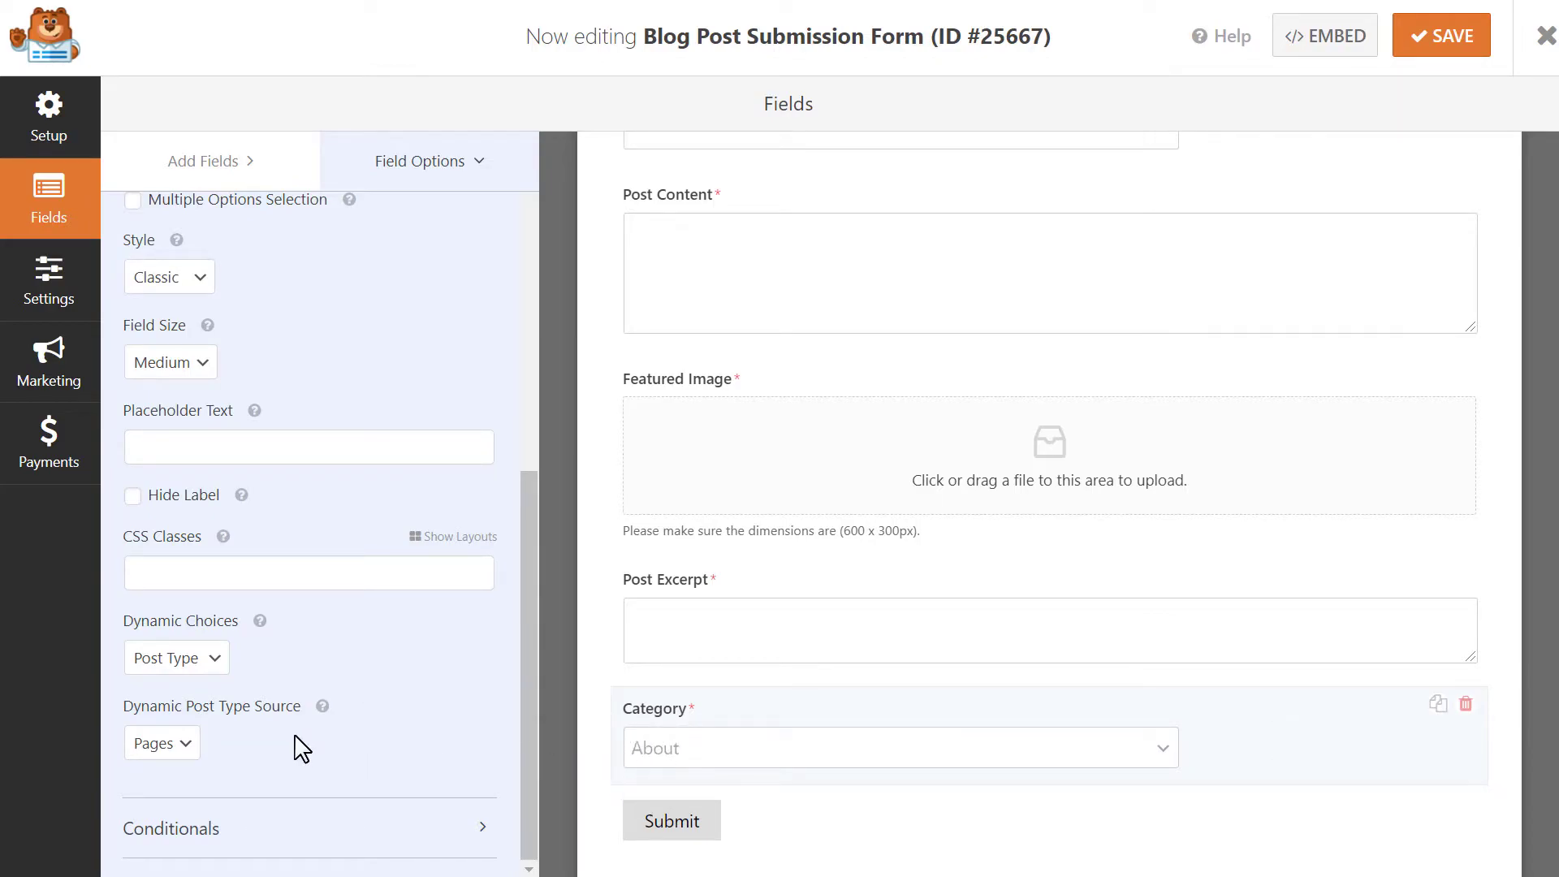
Switch Category's dynamic choices to Taxonomy, try Tags, then settle on Categories
click(207, 659)
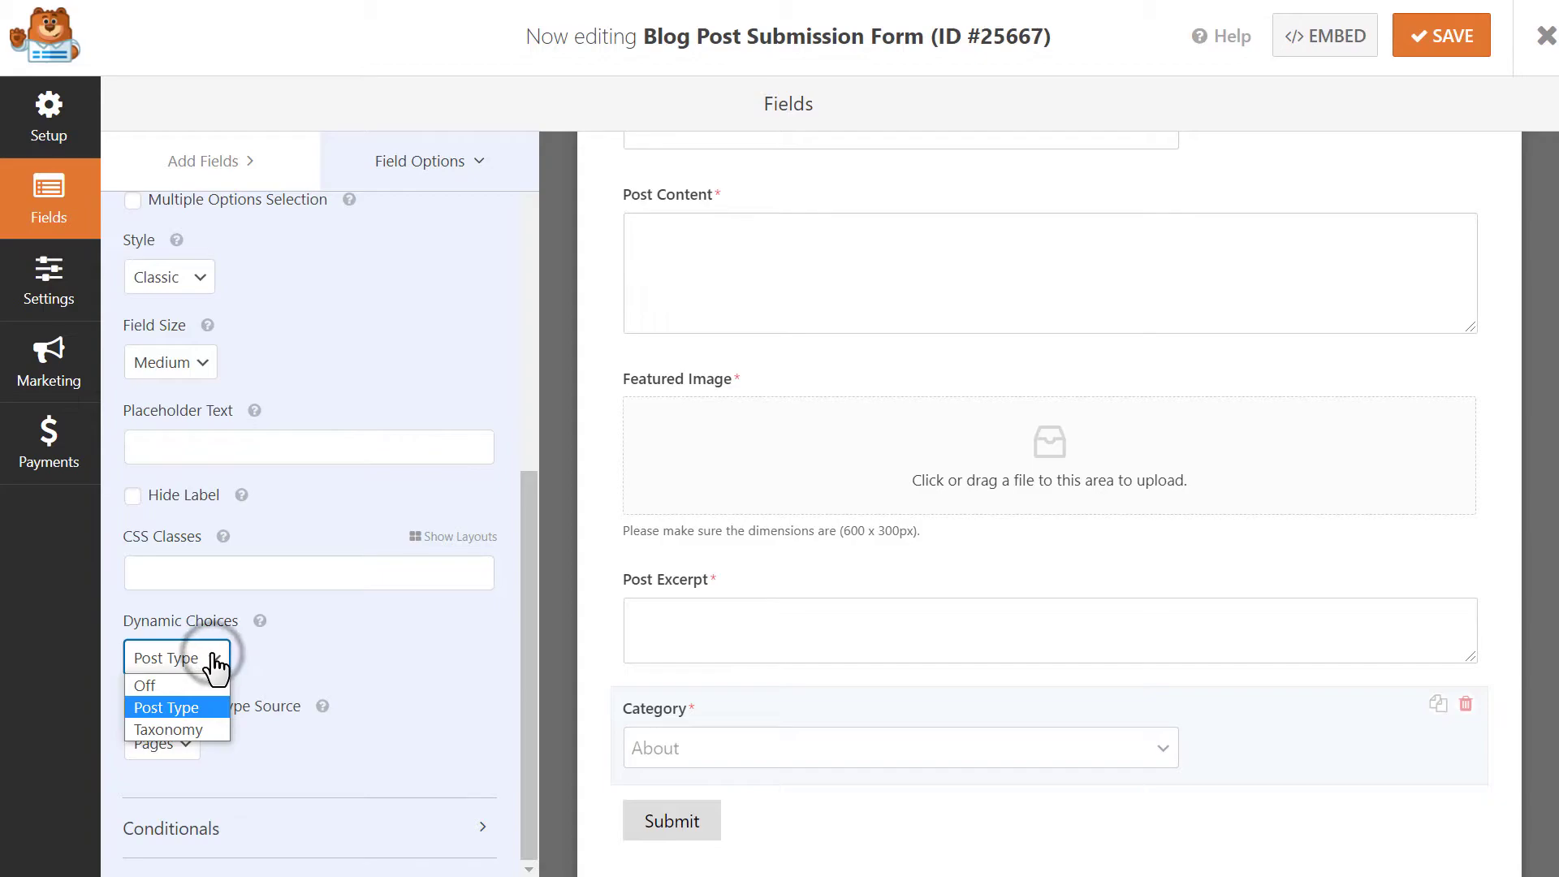
click(215, 726)
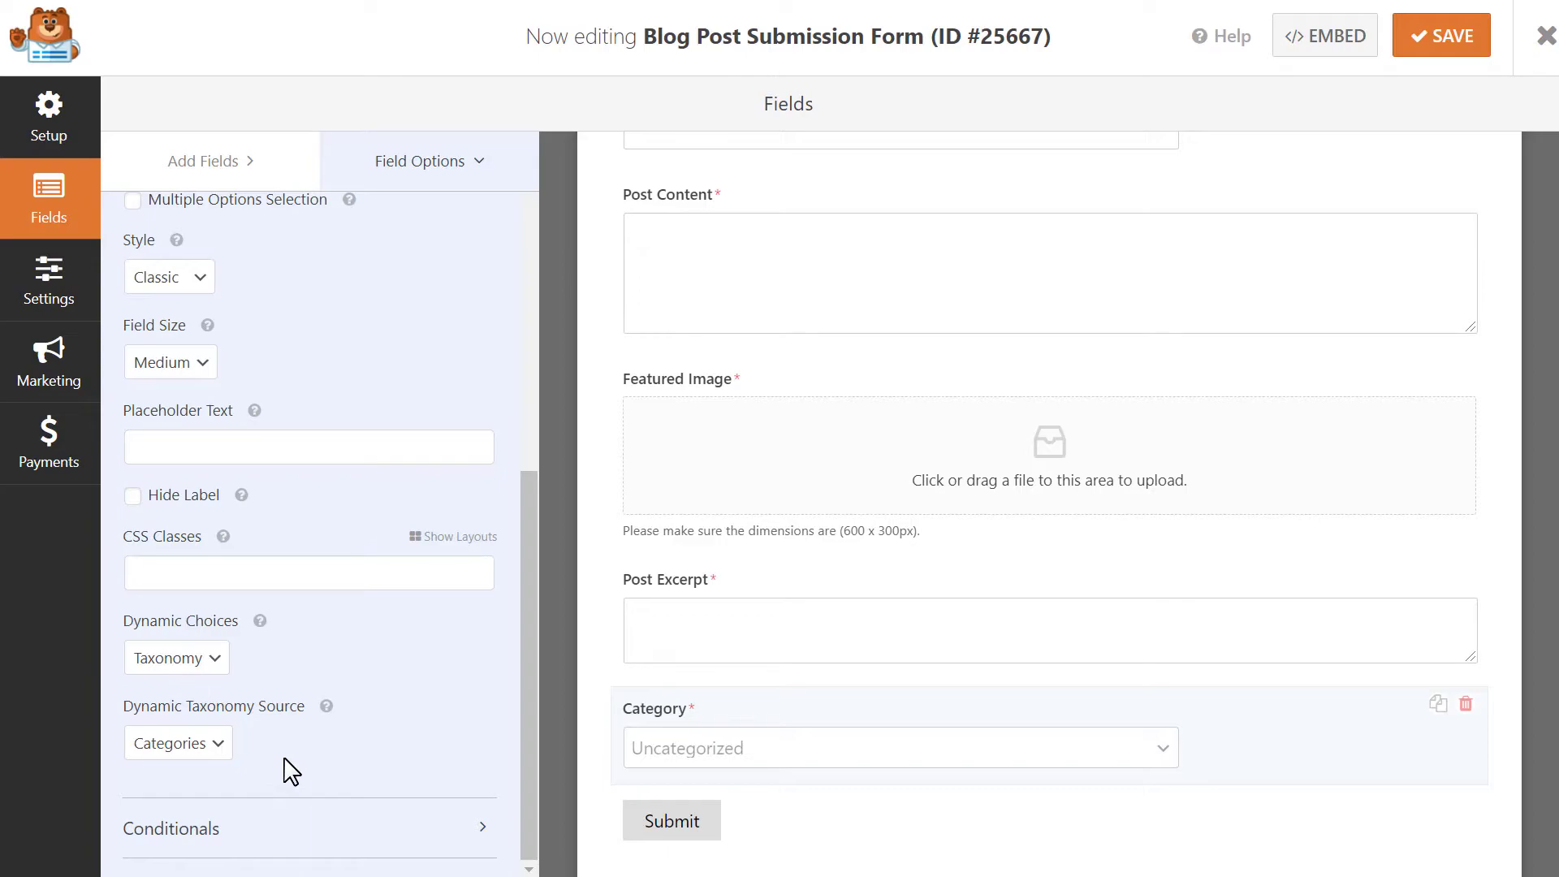
click(218, 743)
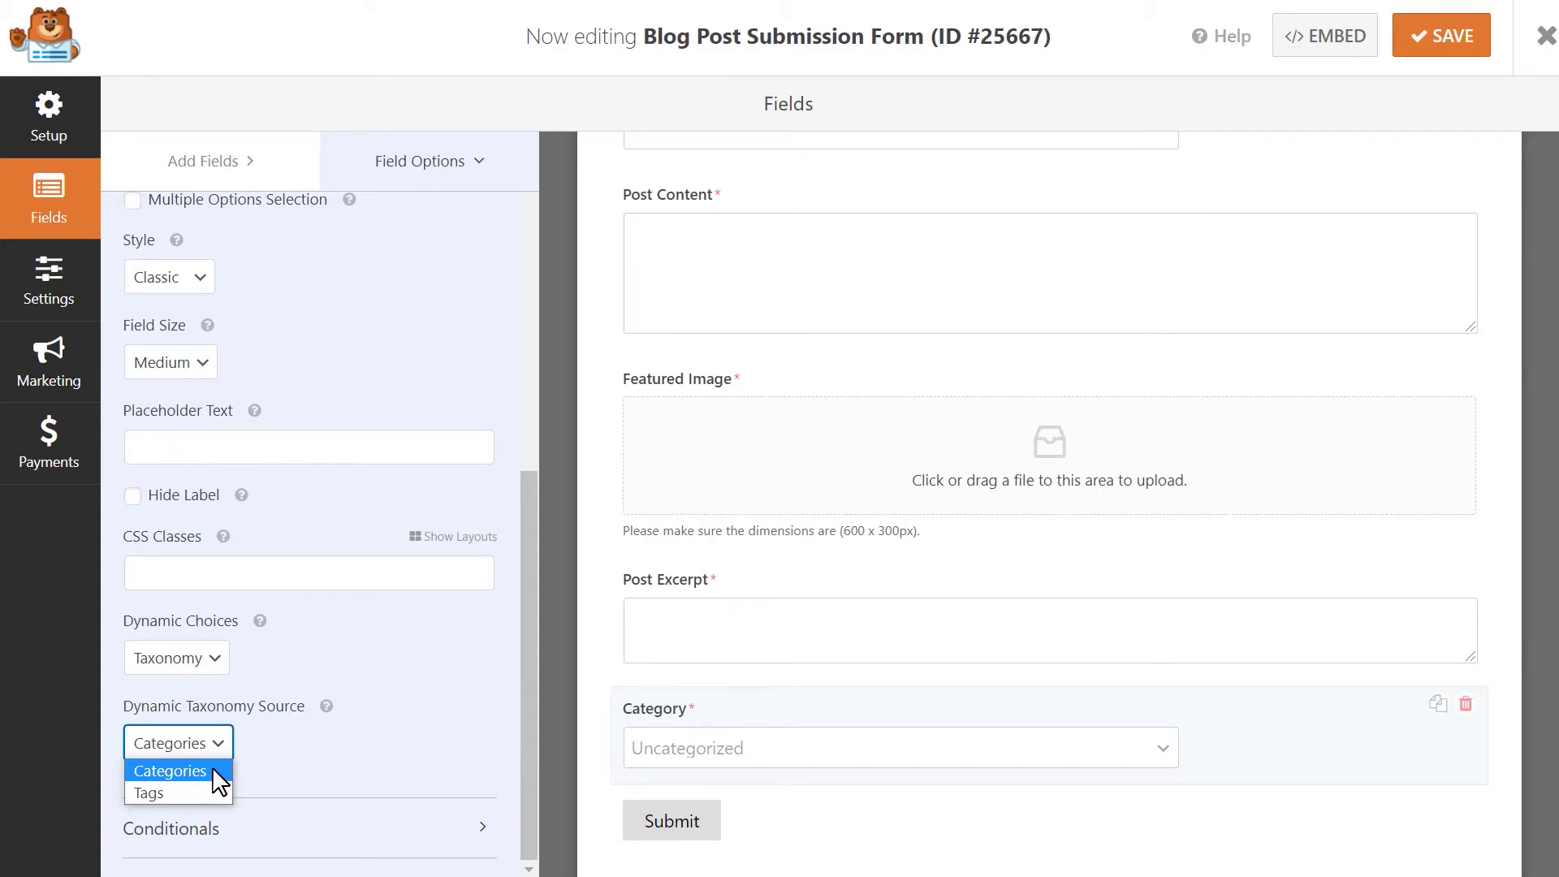
click(212, 766)
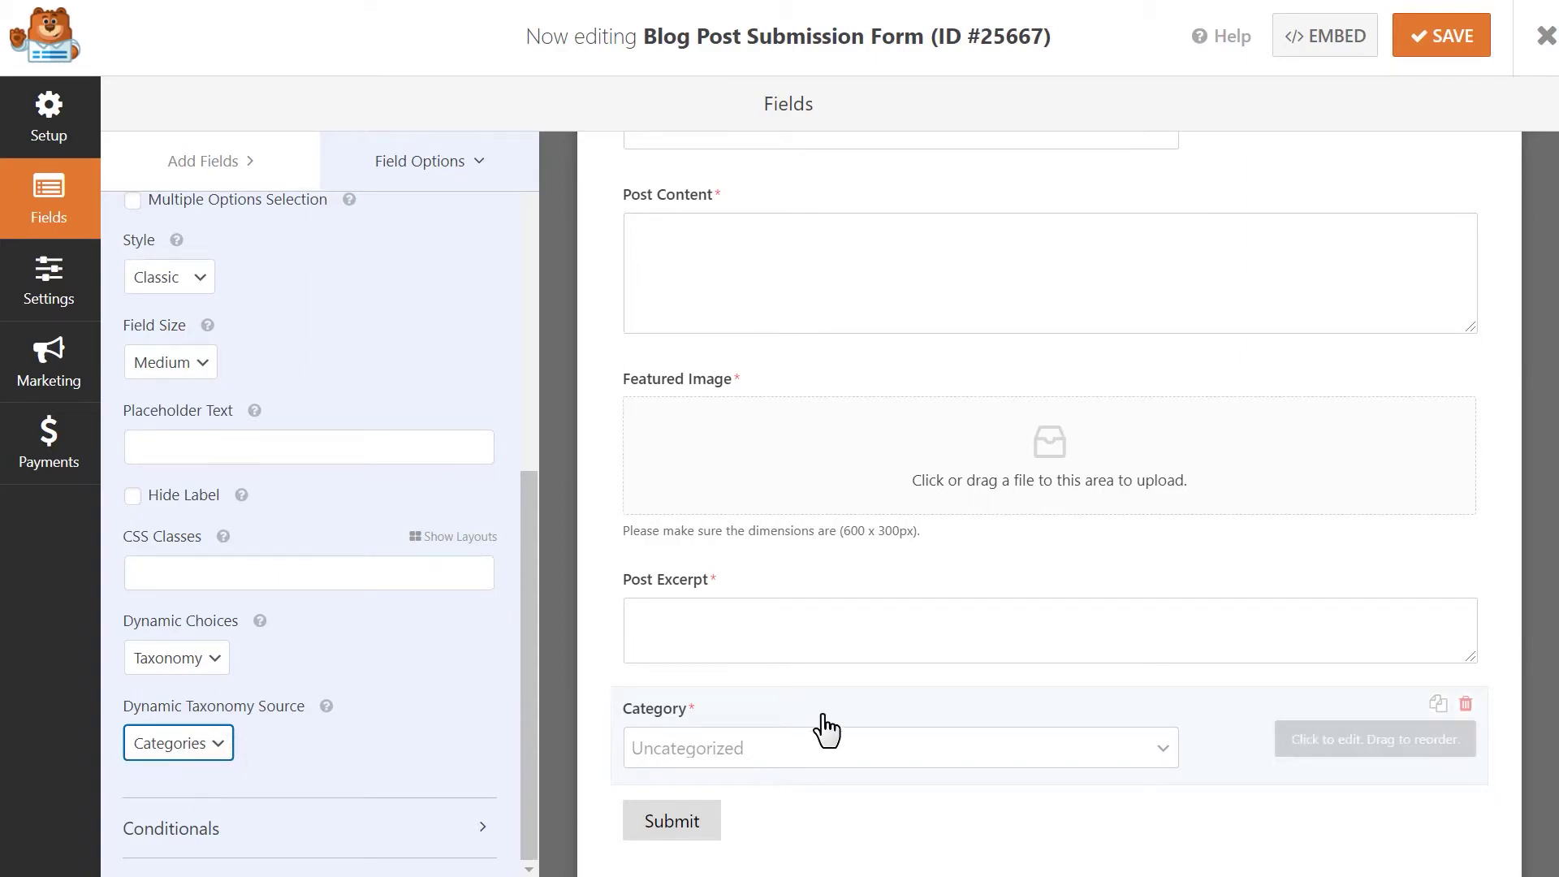
click(219, 743)
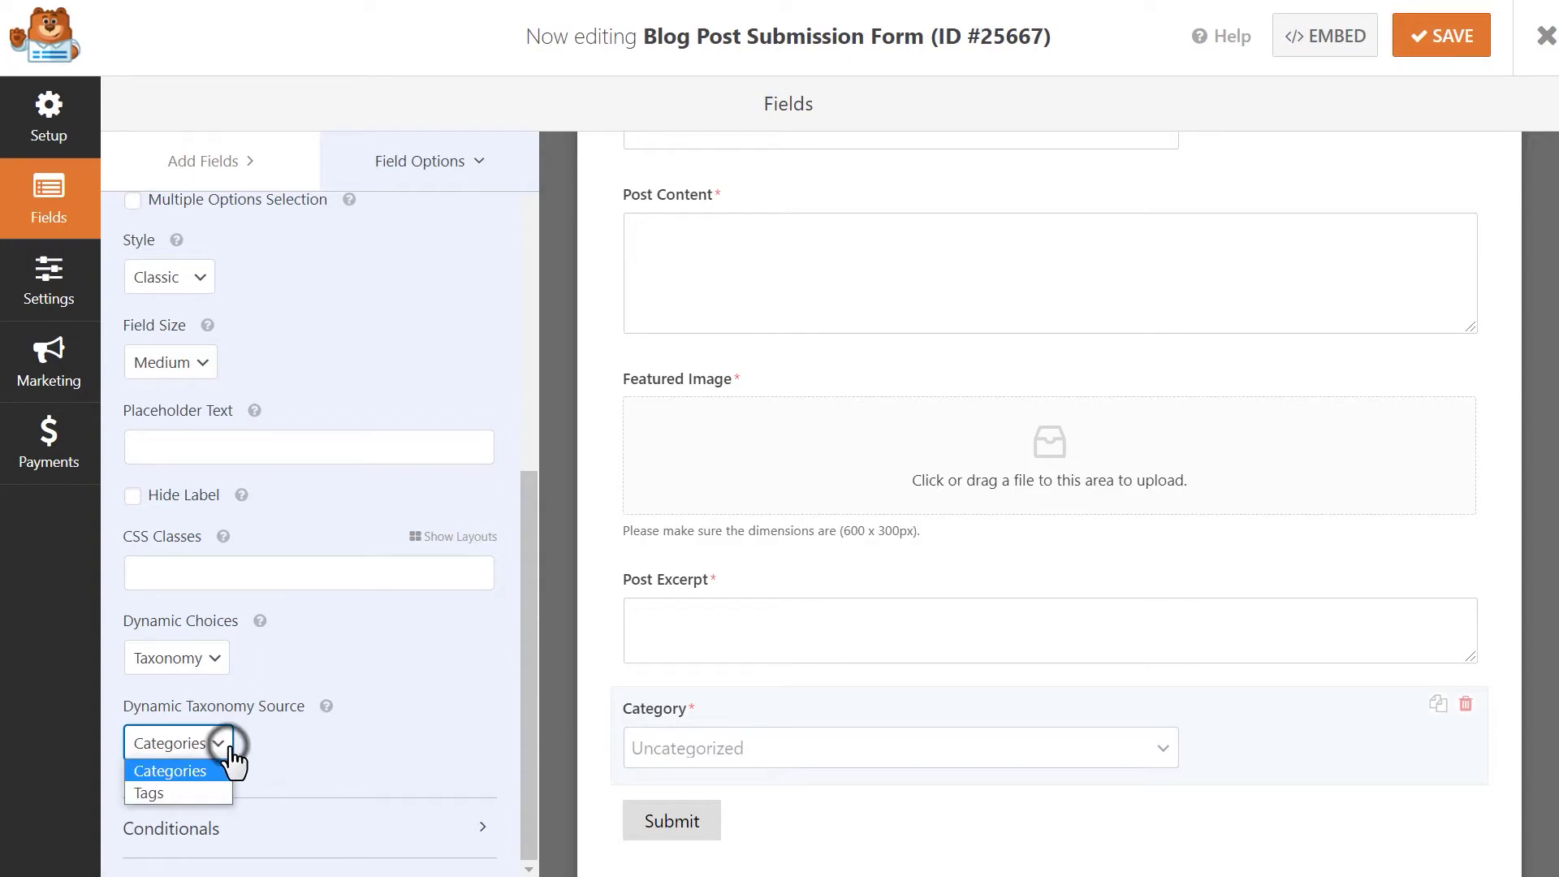
click(203, 783)
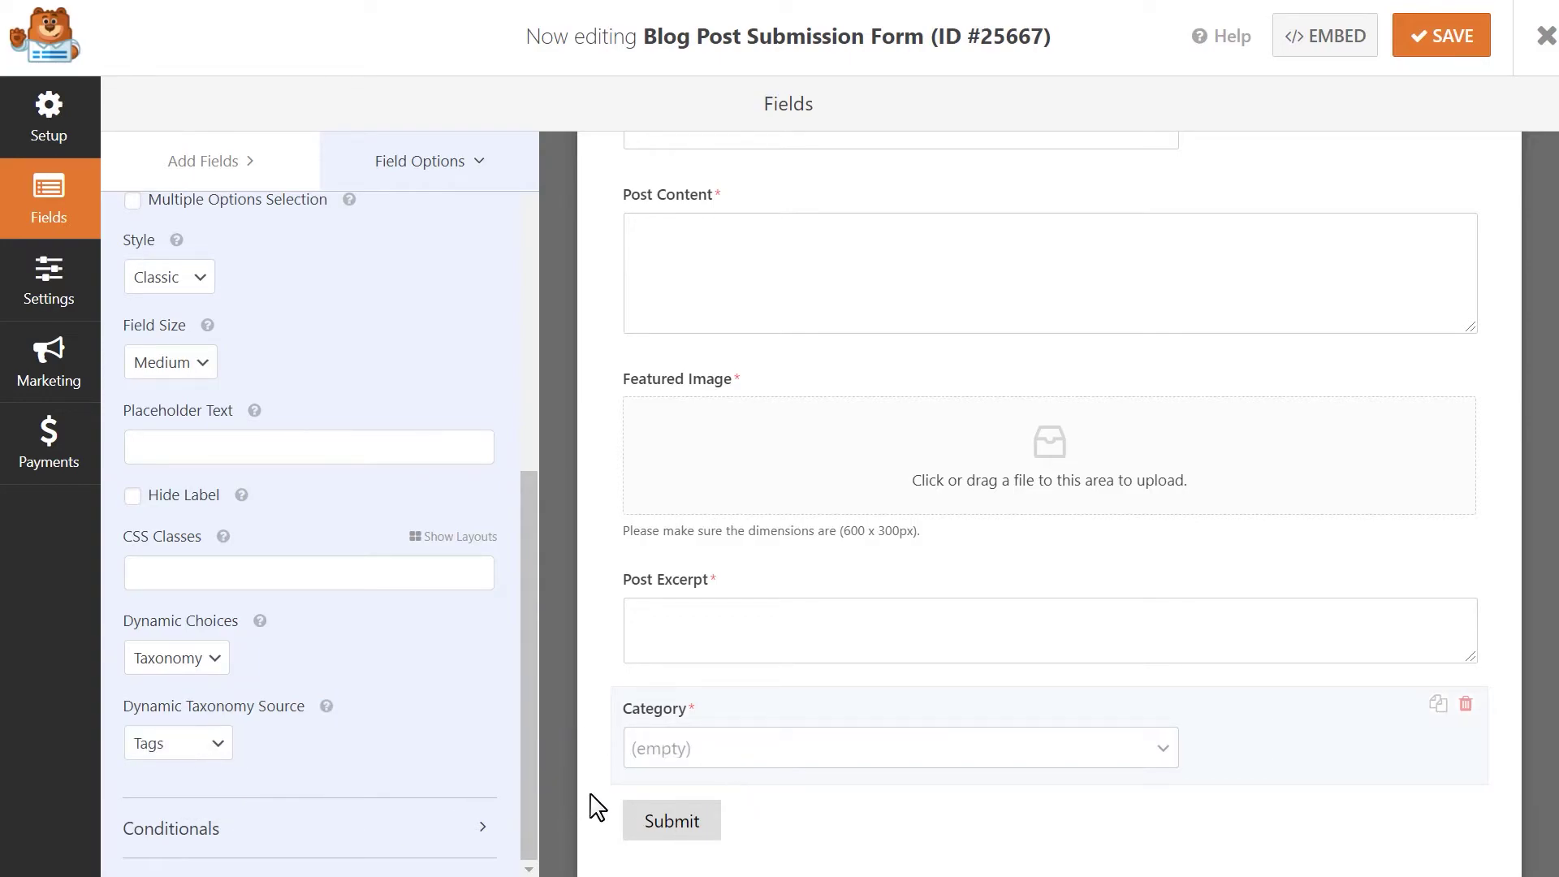
click(221, 753)
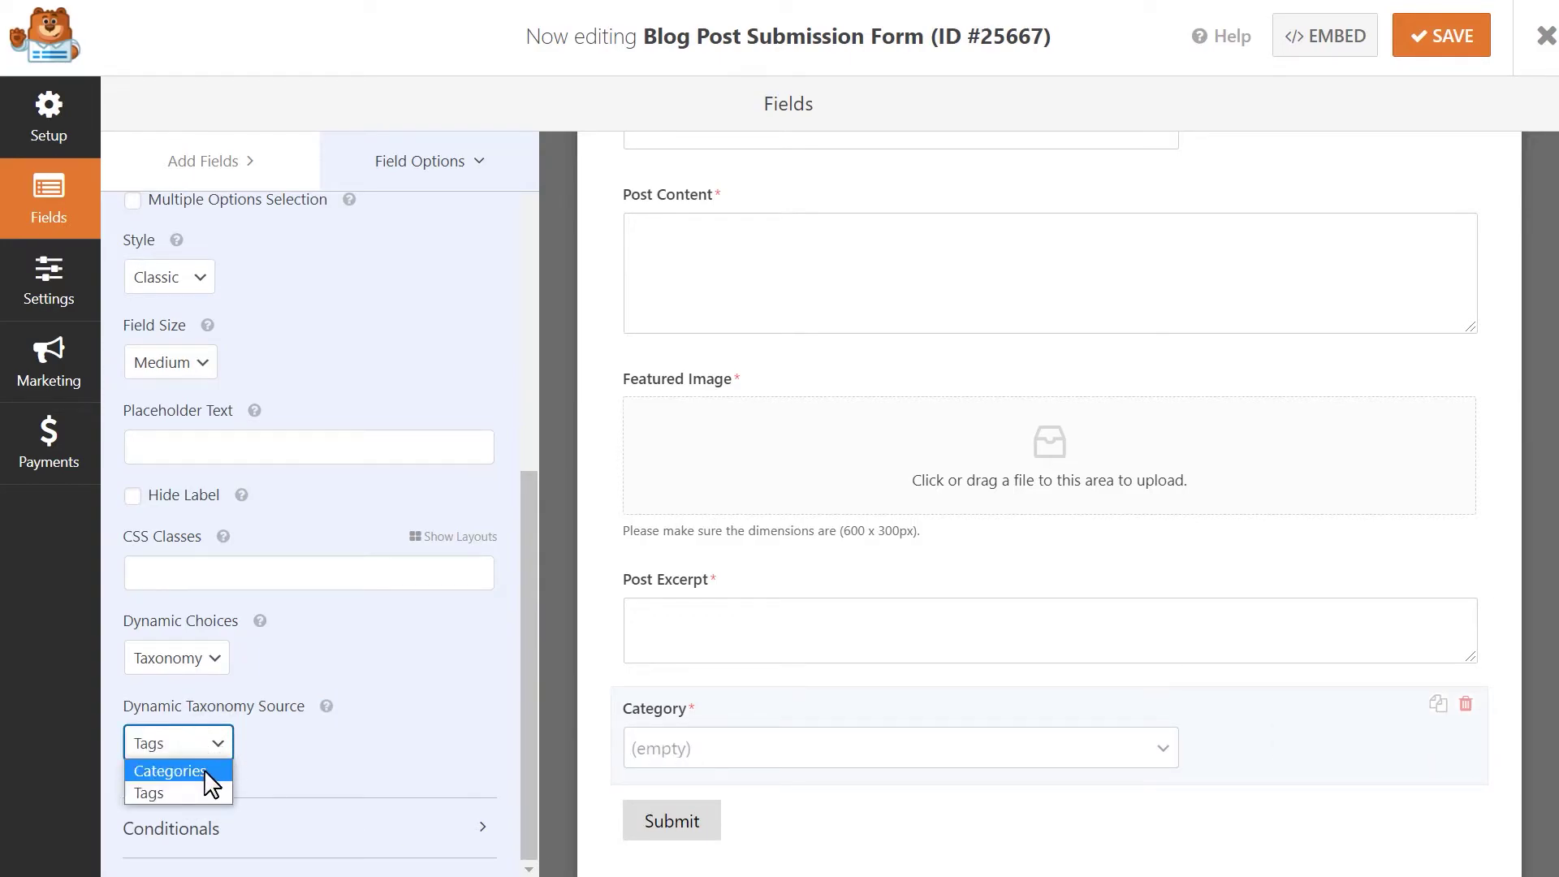
click(205, 771)
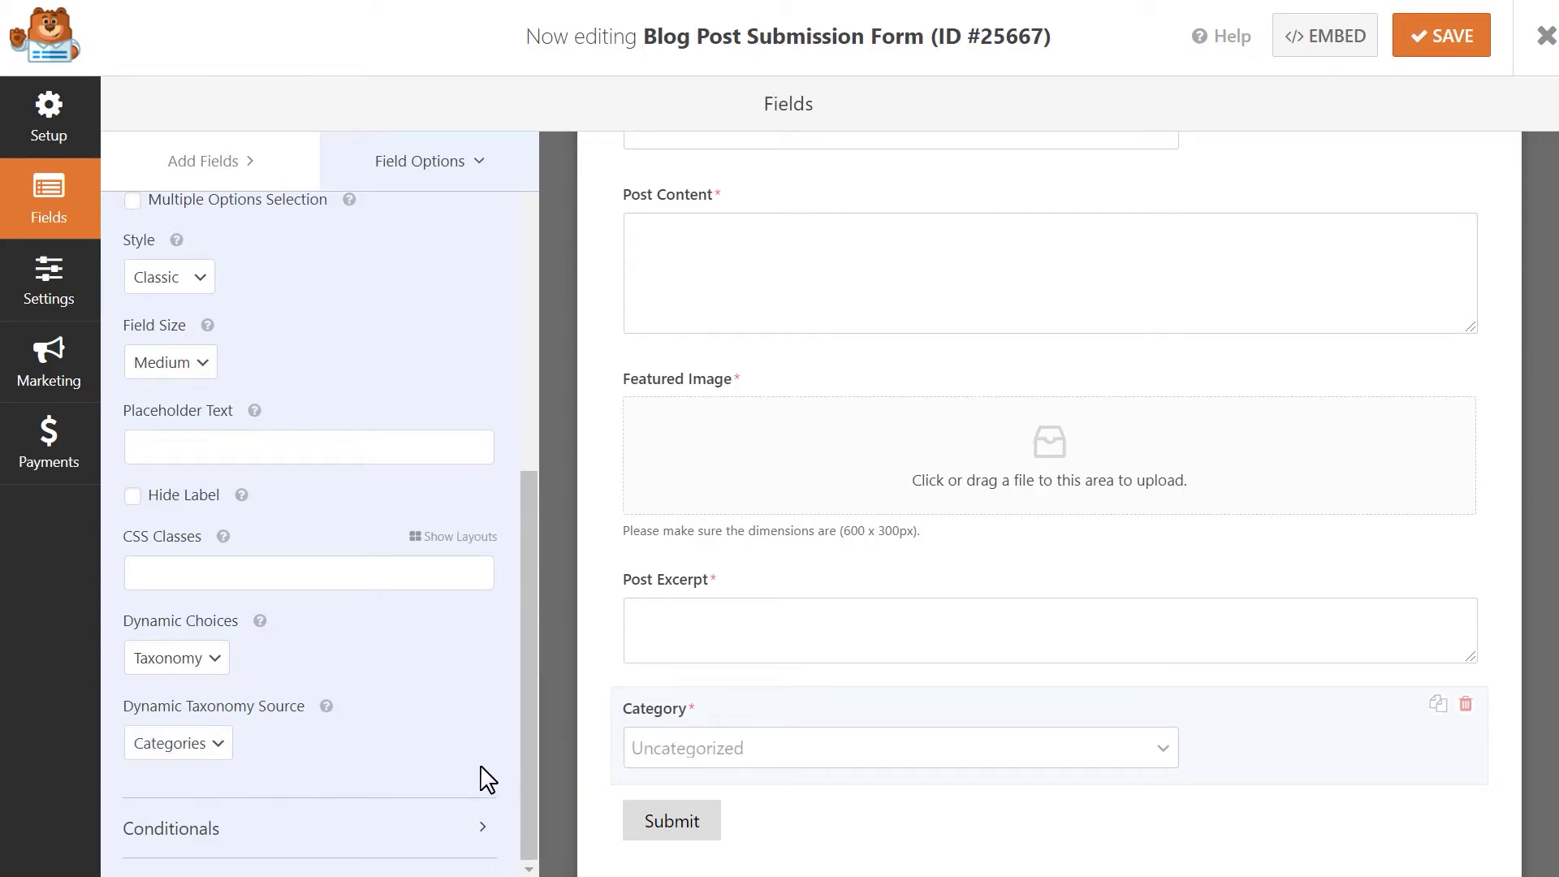
drag(524, 745, 539, 417)
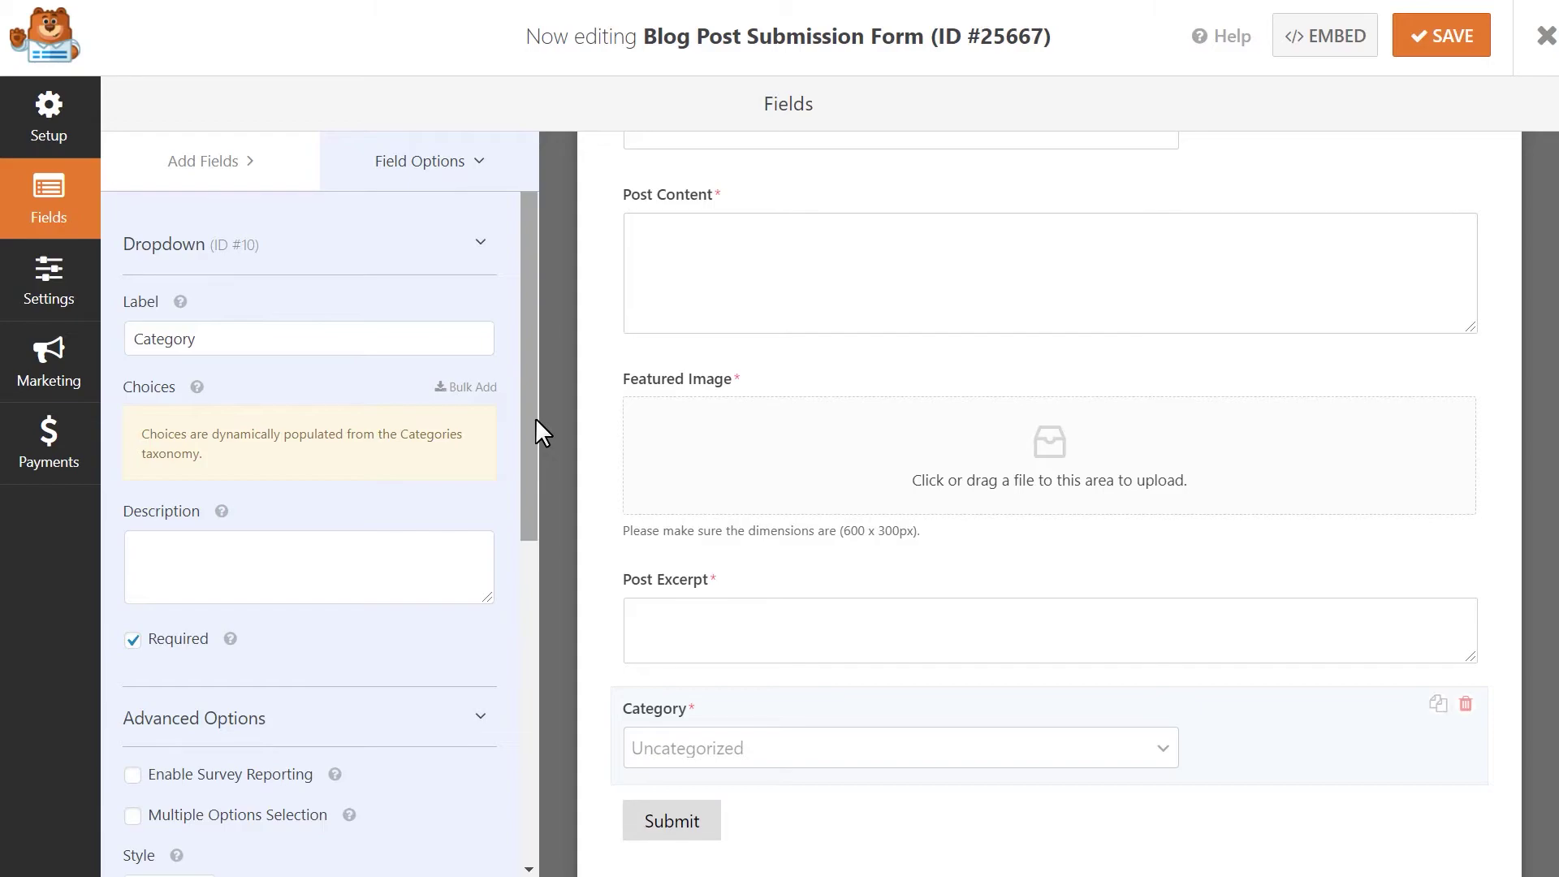
Open the Post Submissions settings and turn post submissions On
click(60, 304)
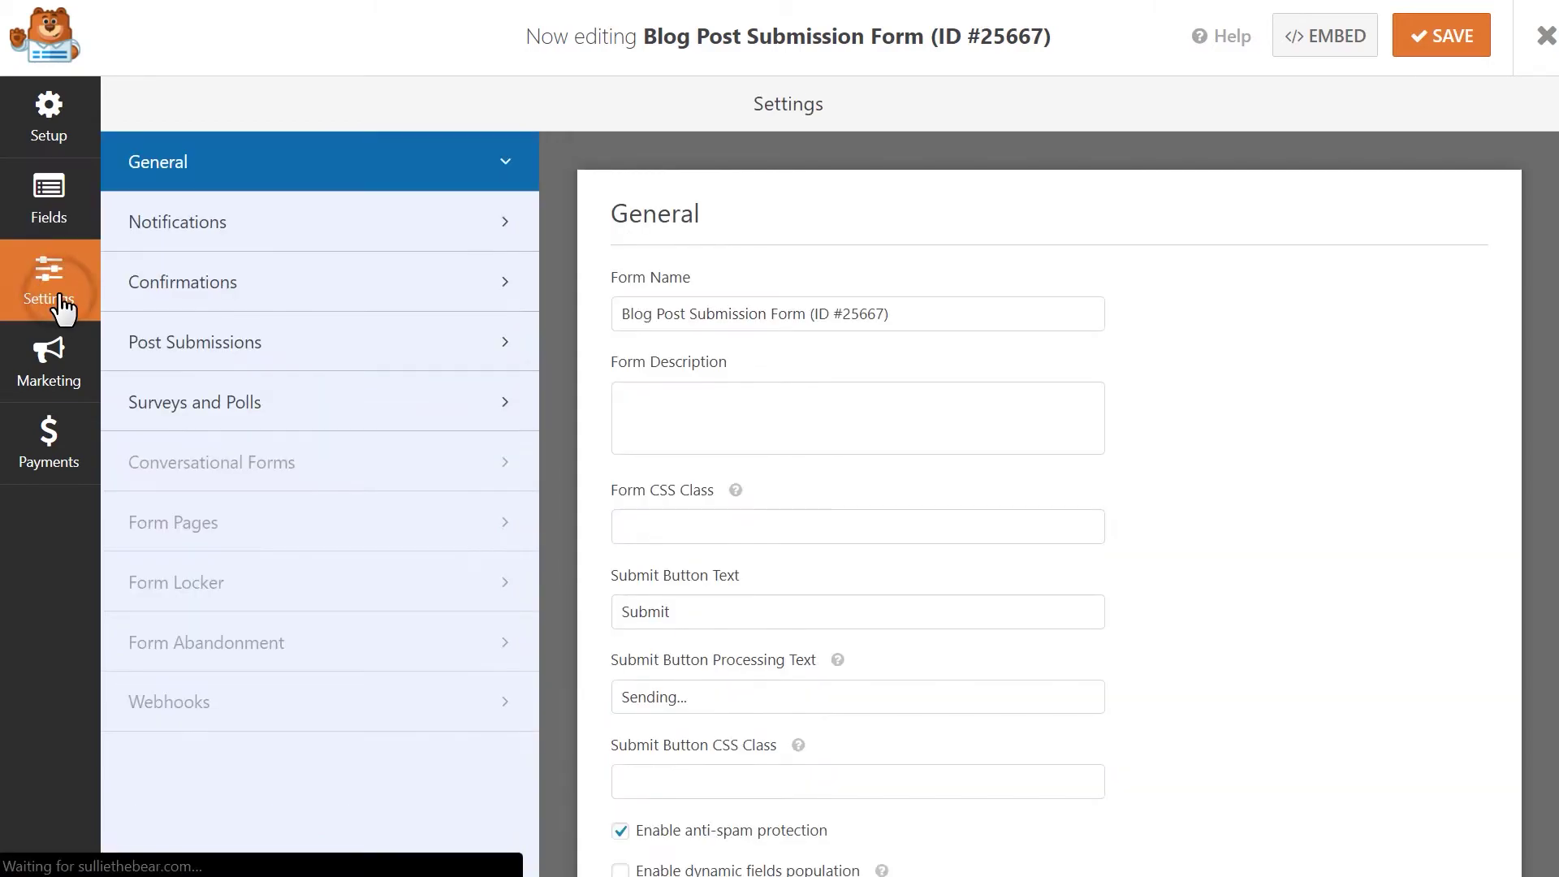
click(391, 330)
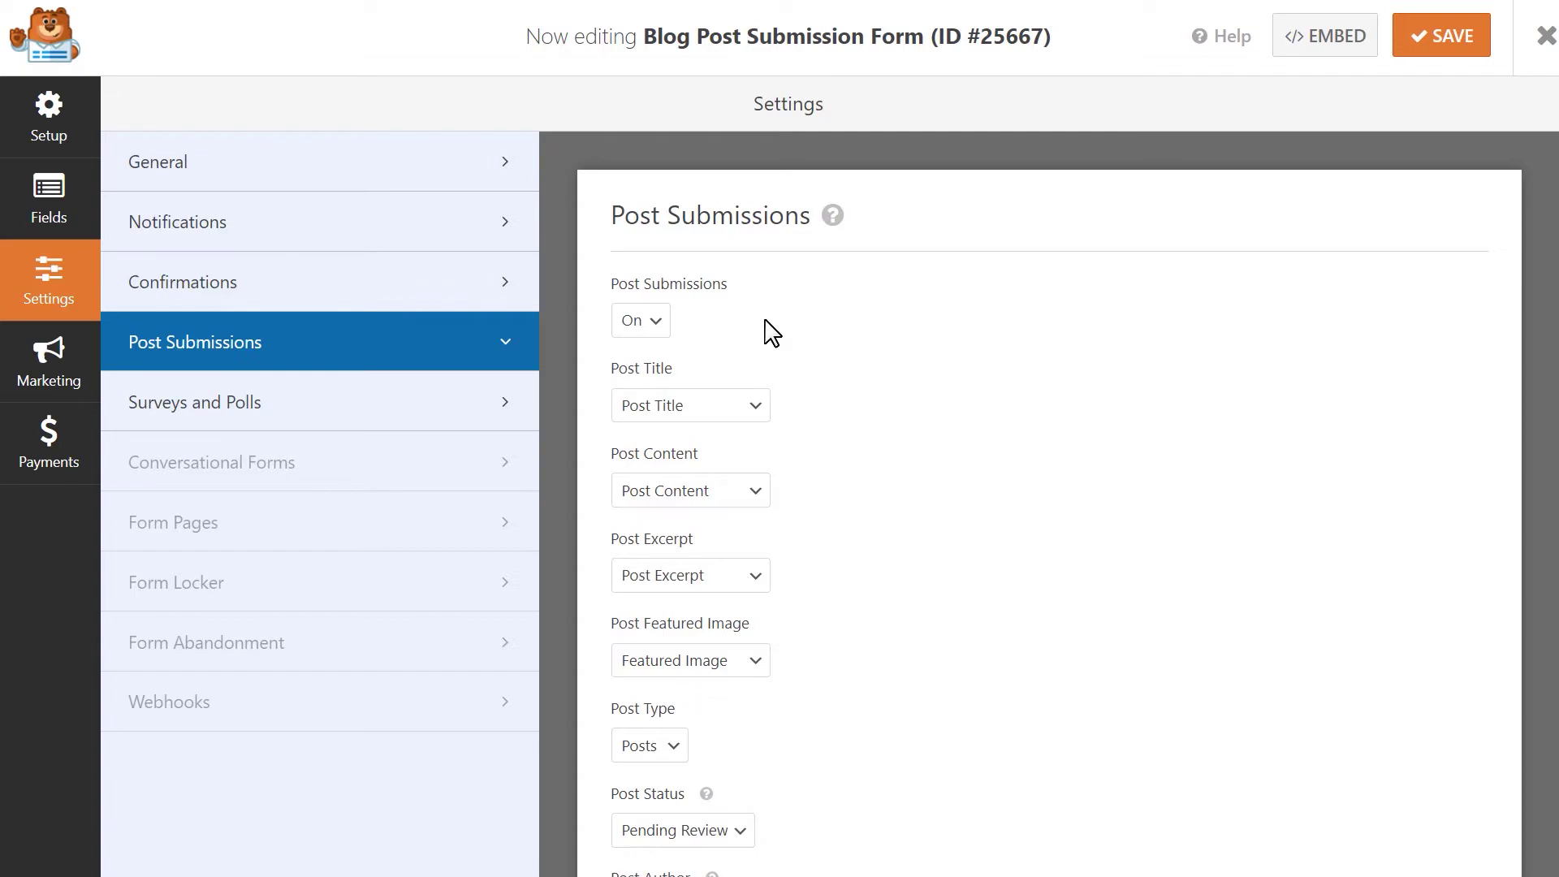
click(657, 321)
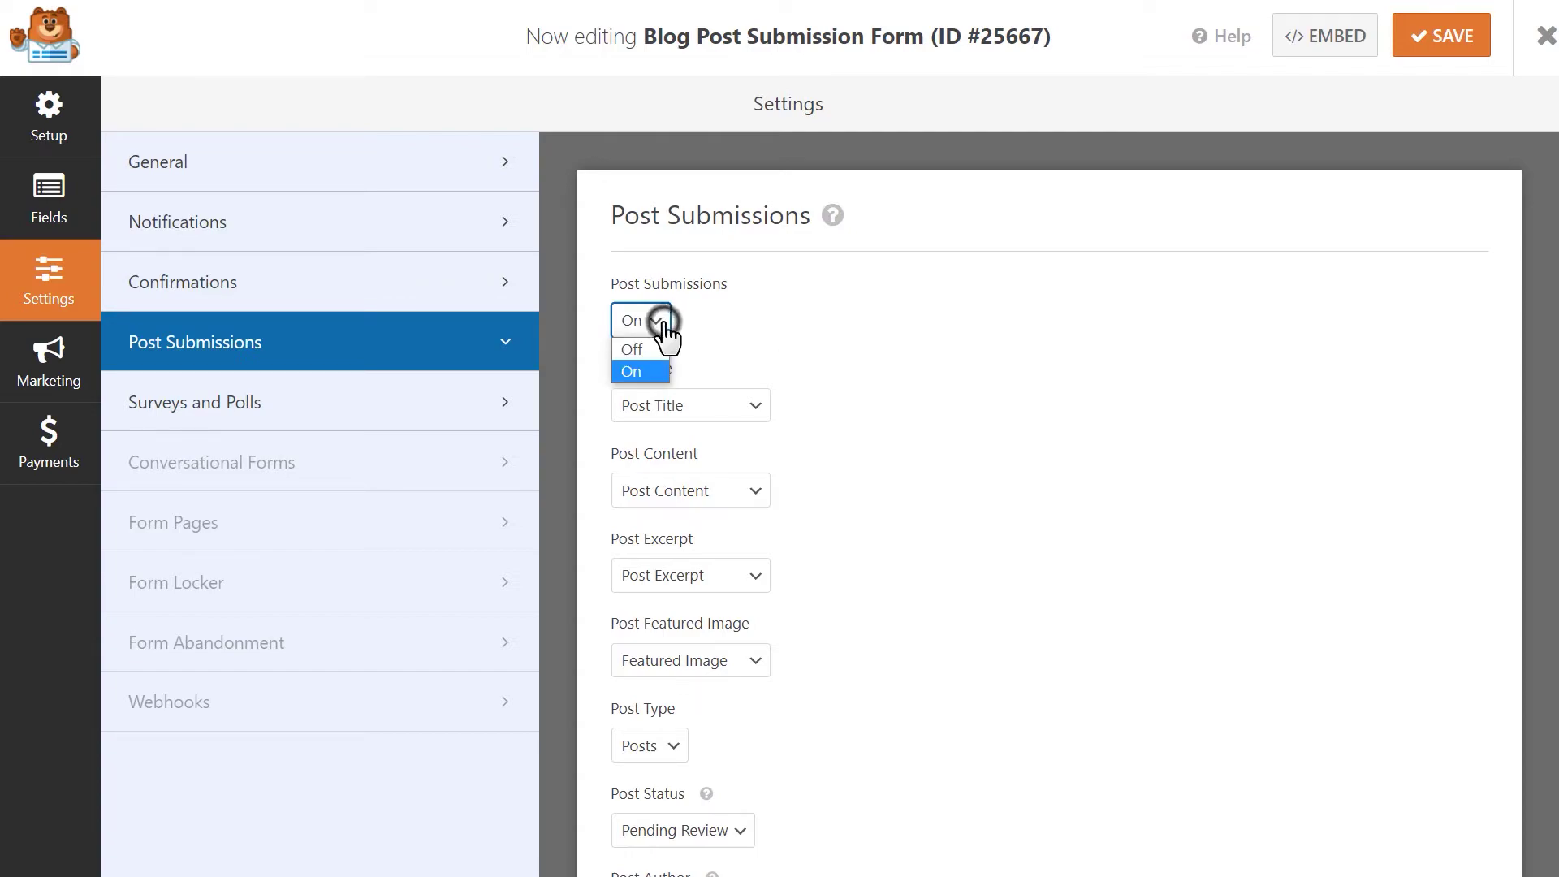
click(644, 375)
click(811, 325)
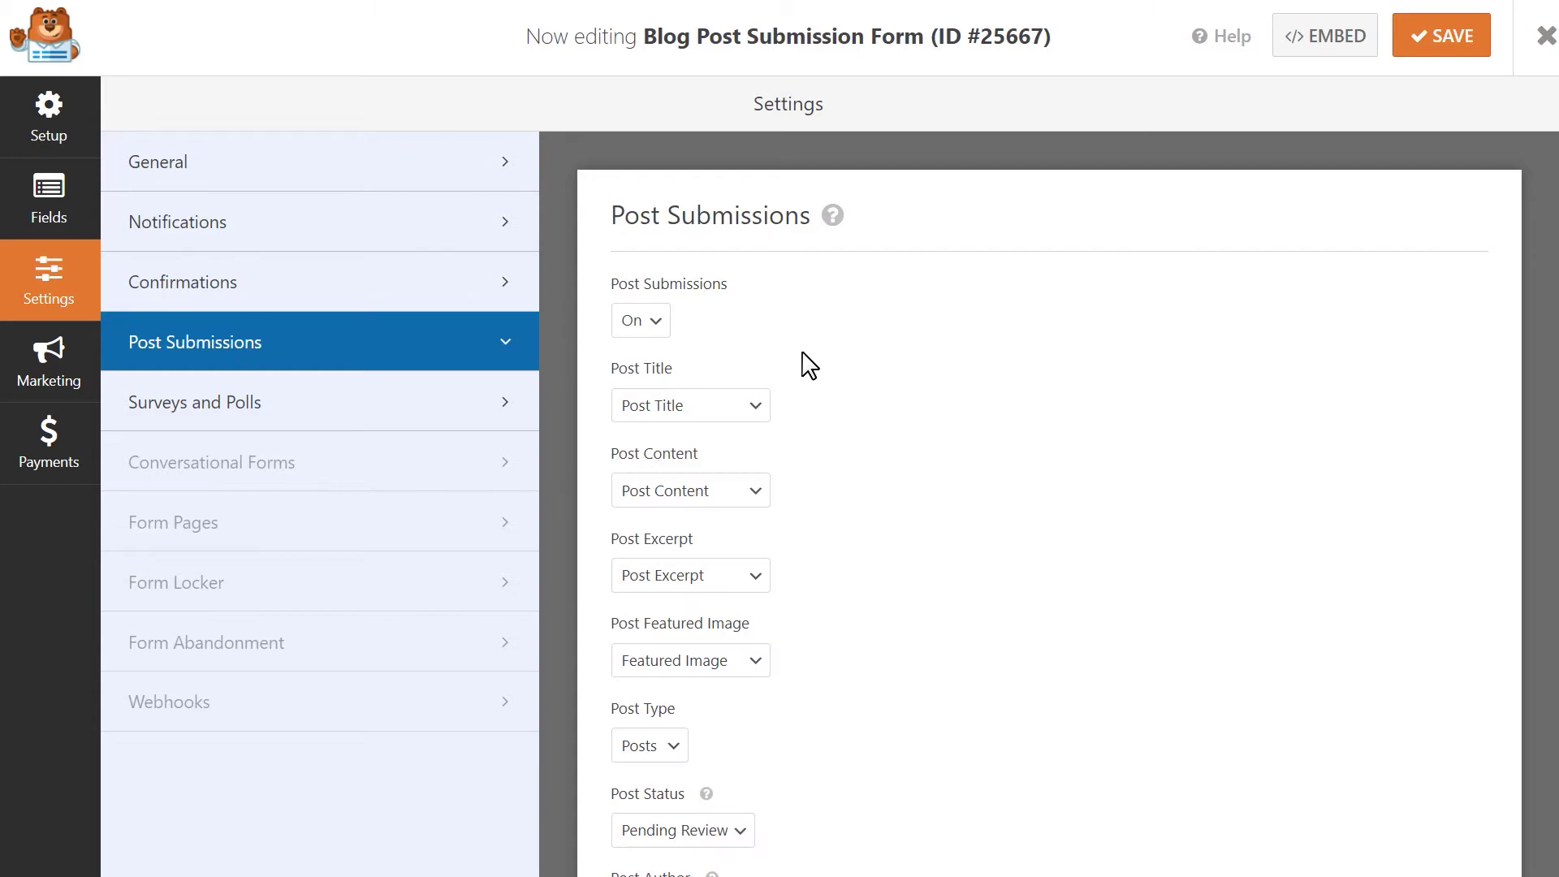
Map Post Title, Post Content, Post Excerpt and Featured Image fields to the post
click(755, 407)
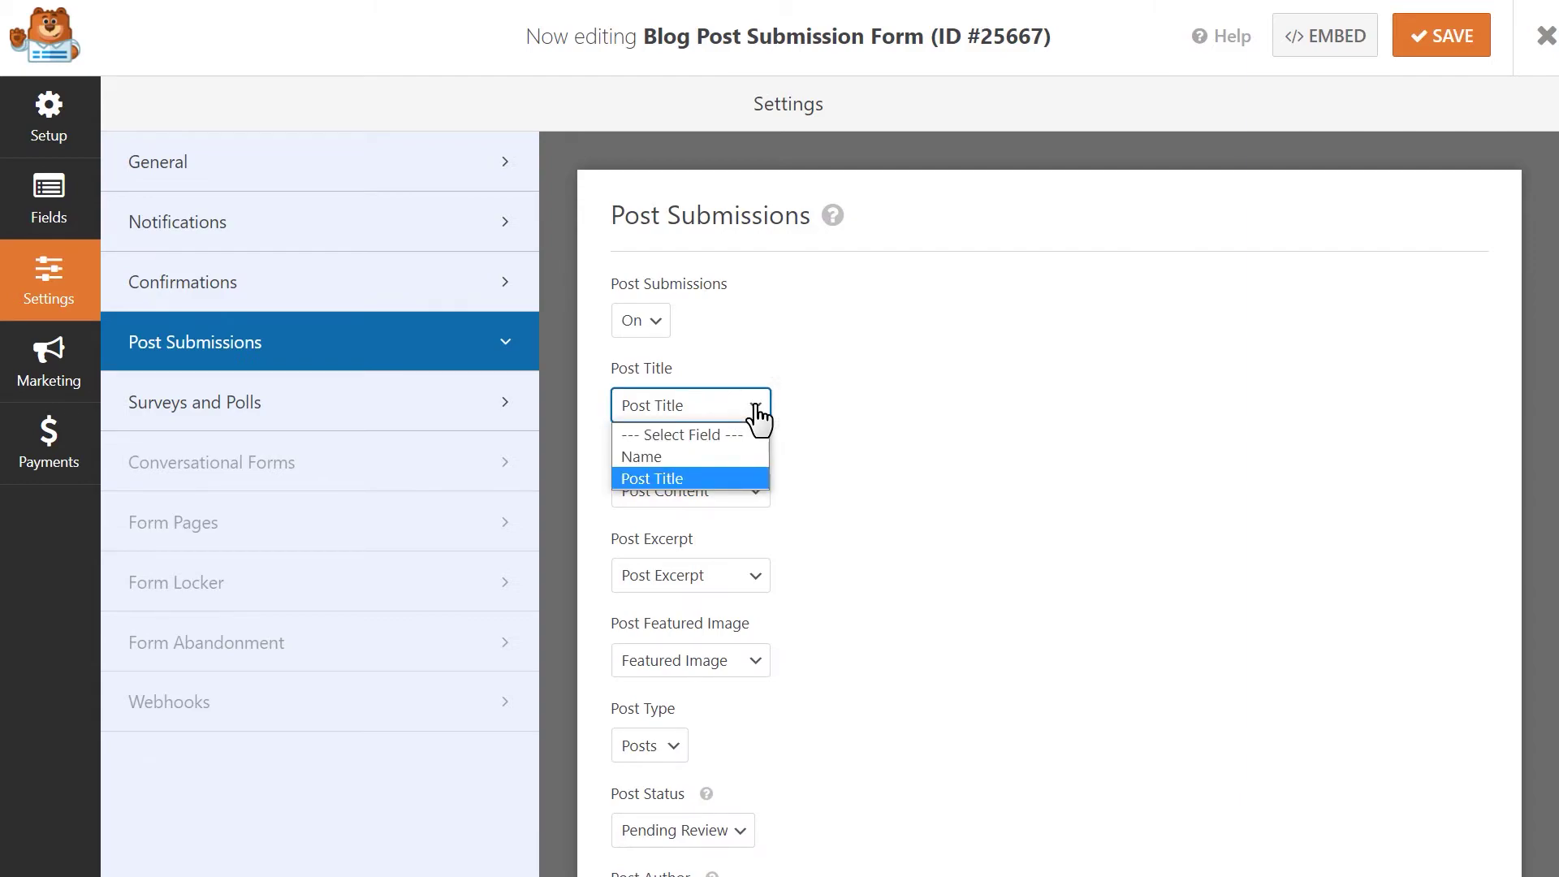
click(718, 477)
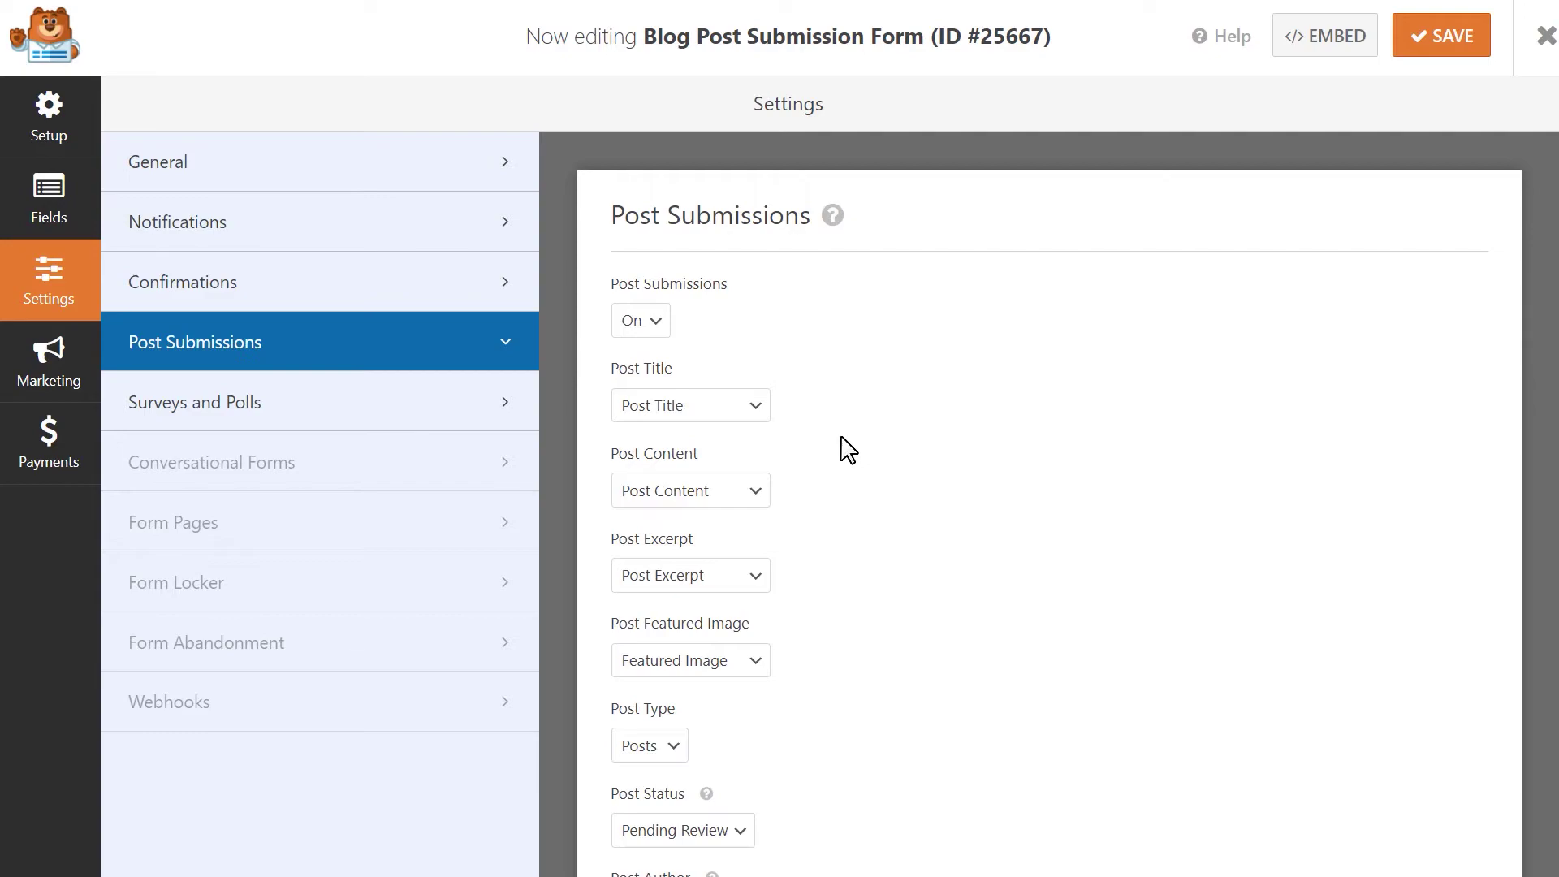
click(741, 491)
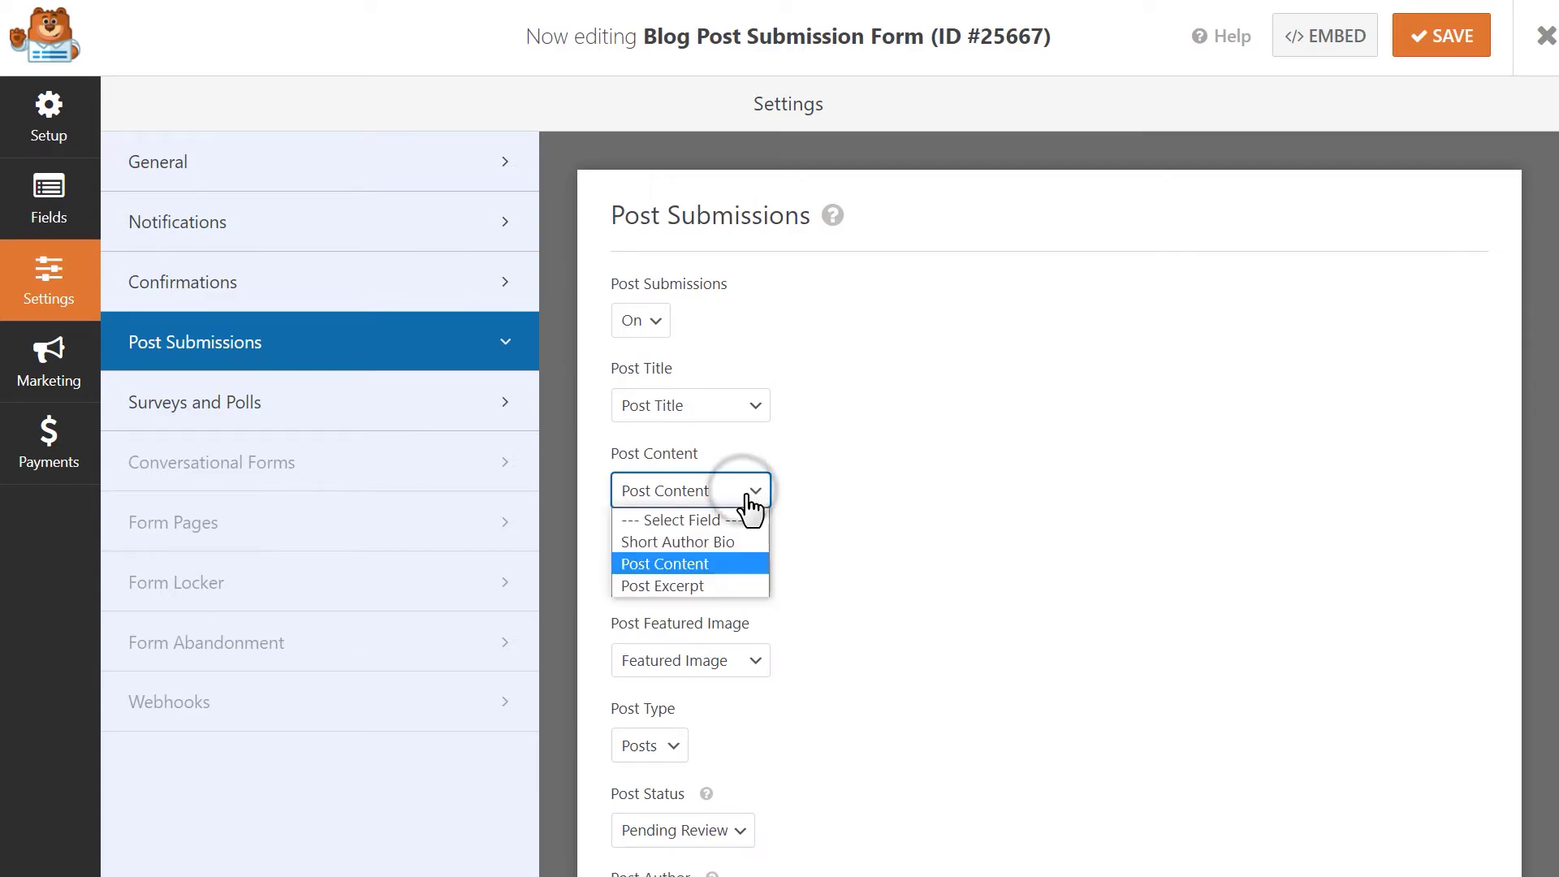
click(723, 563)
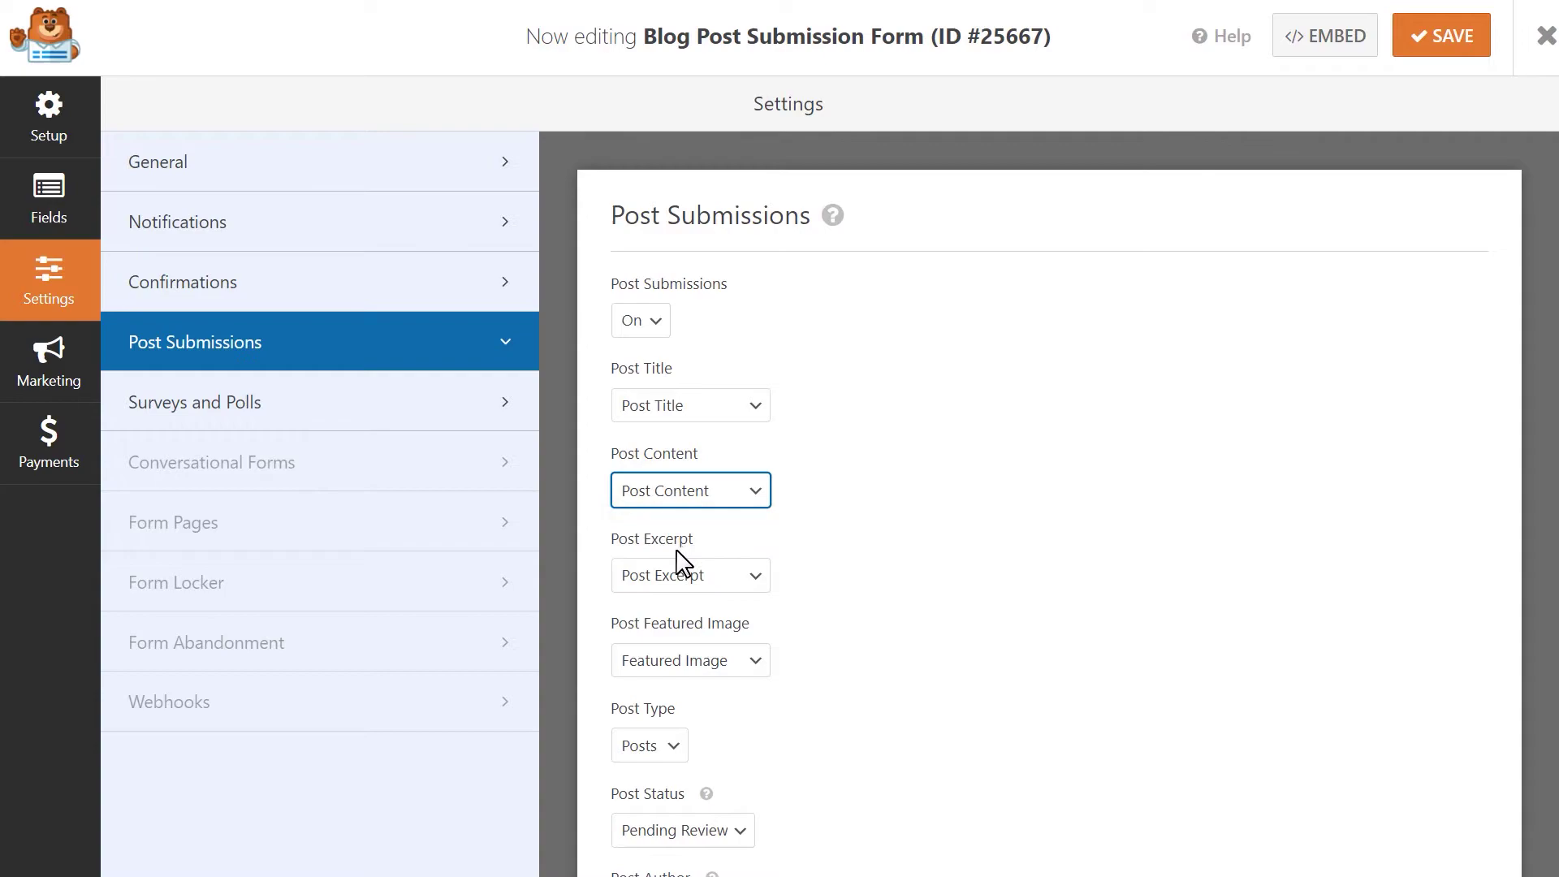
click(746, 577)
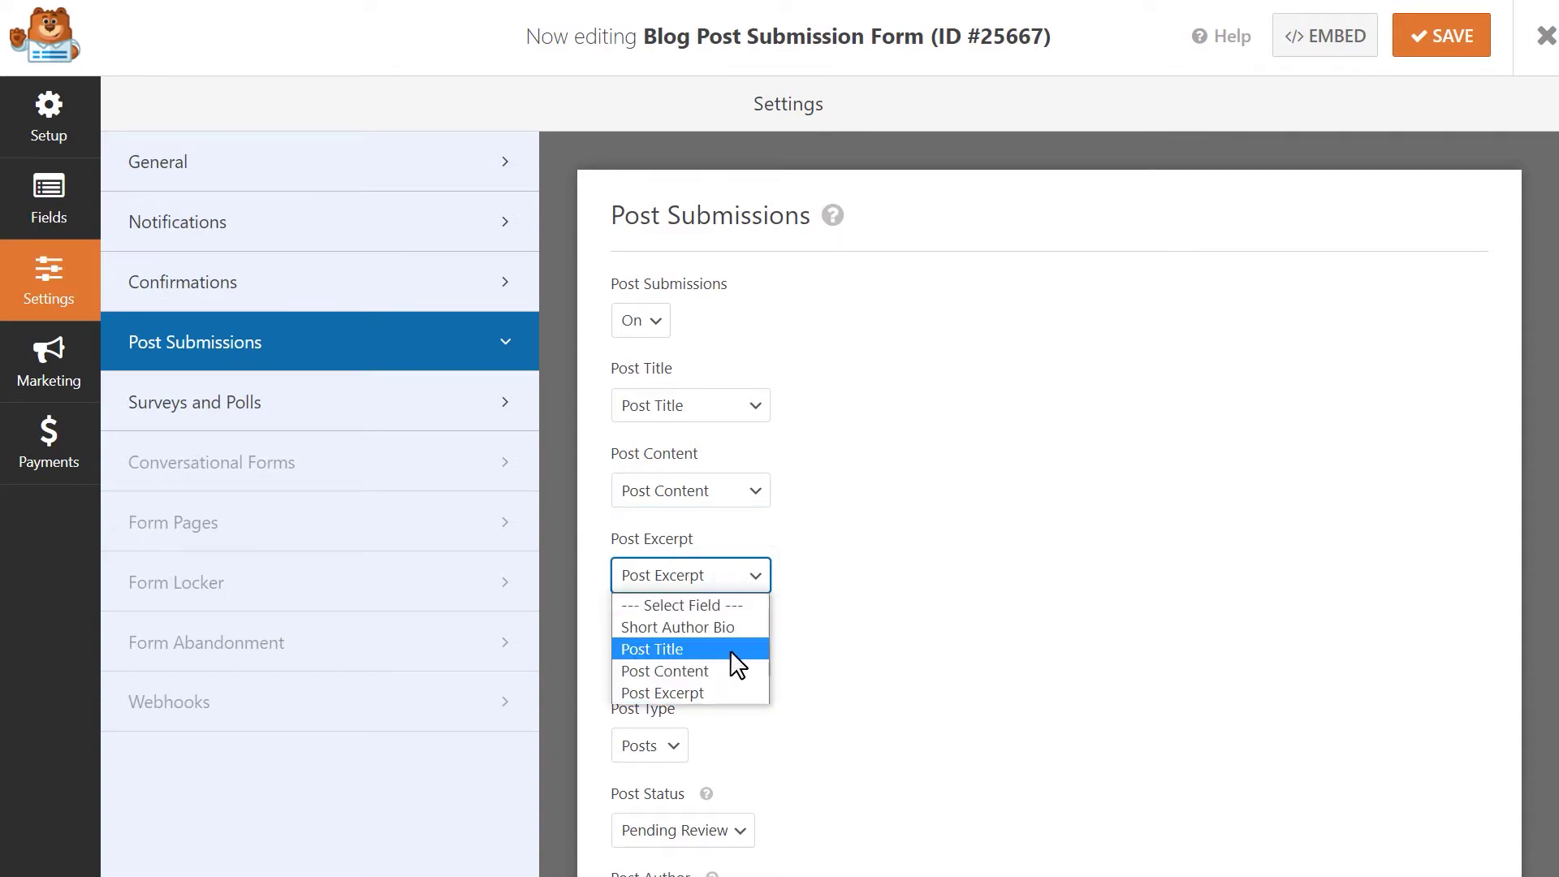
click(717, 692)
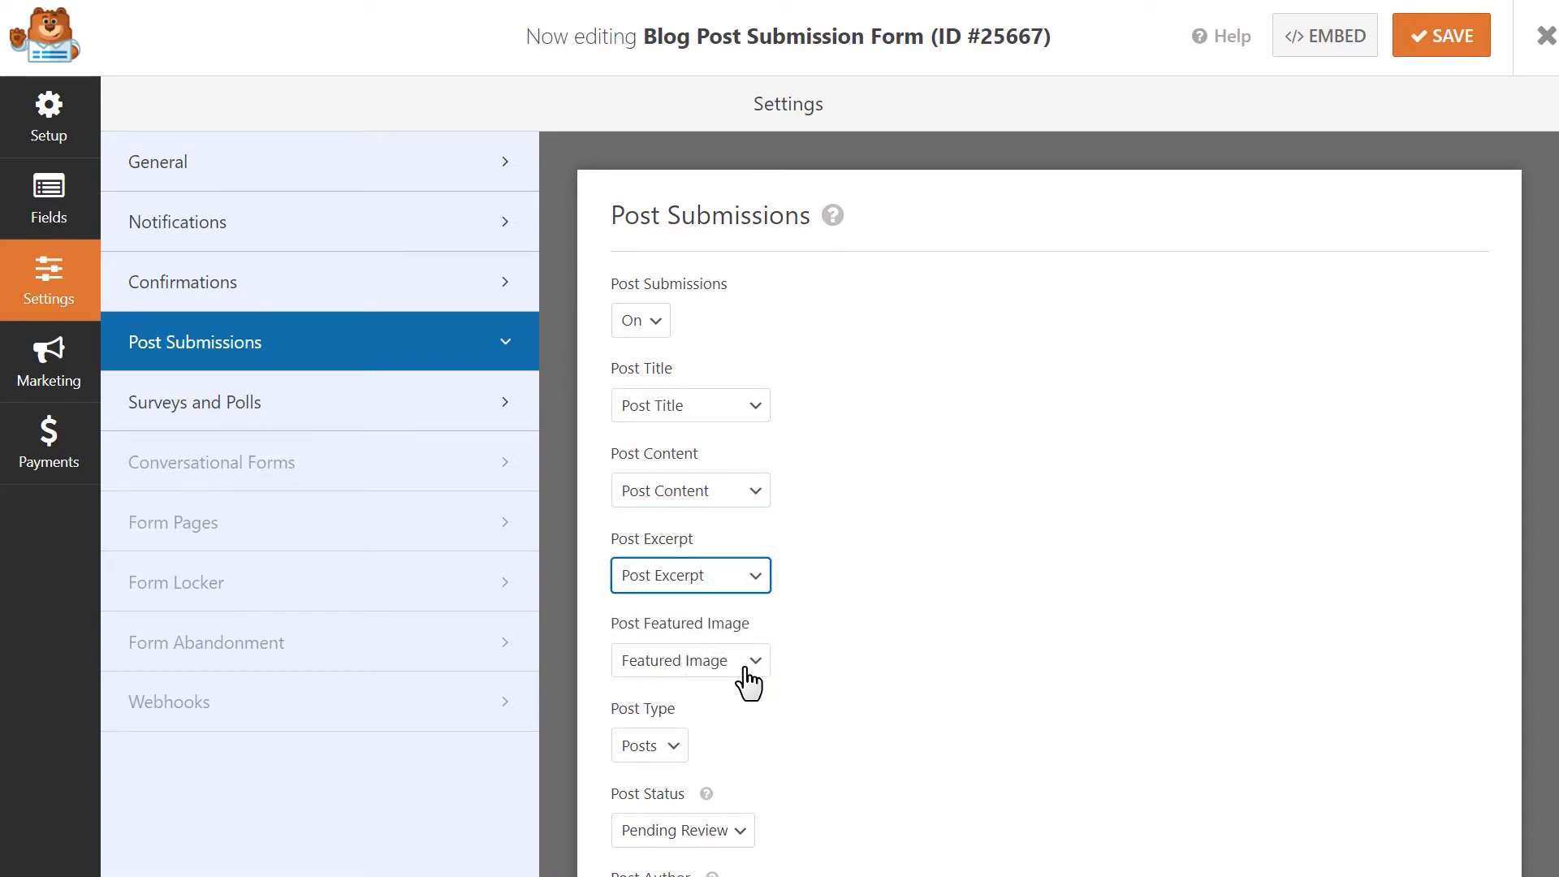
click(742, 669)
click(730, 703)
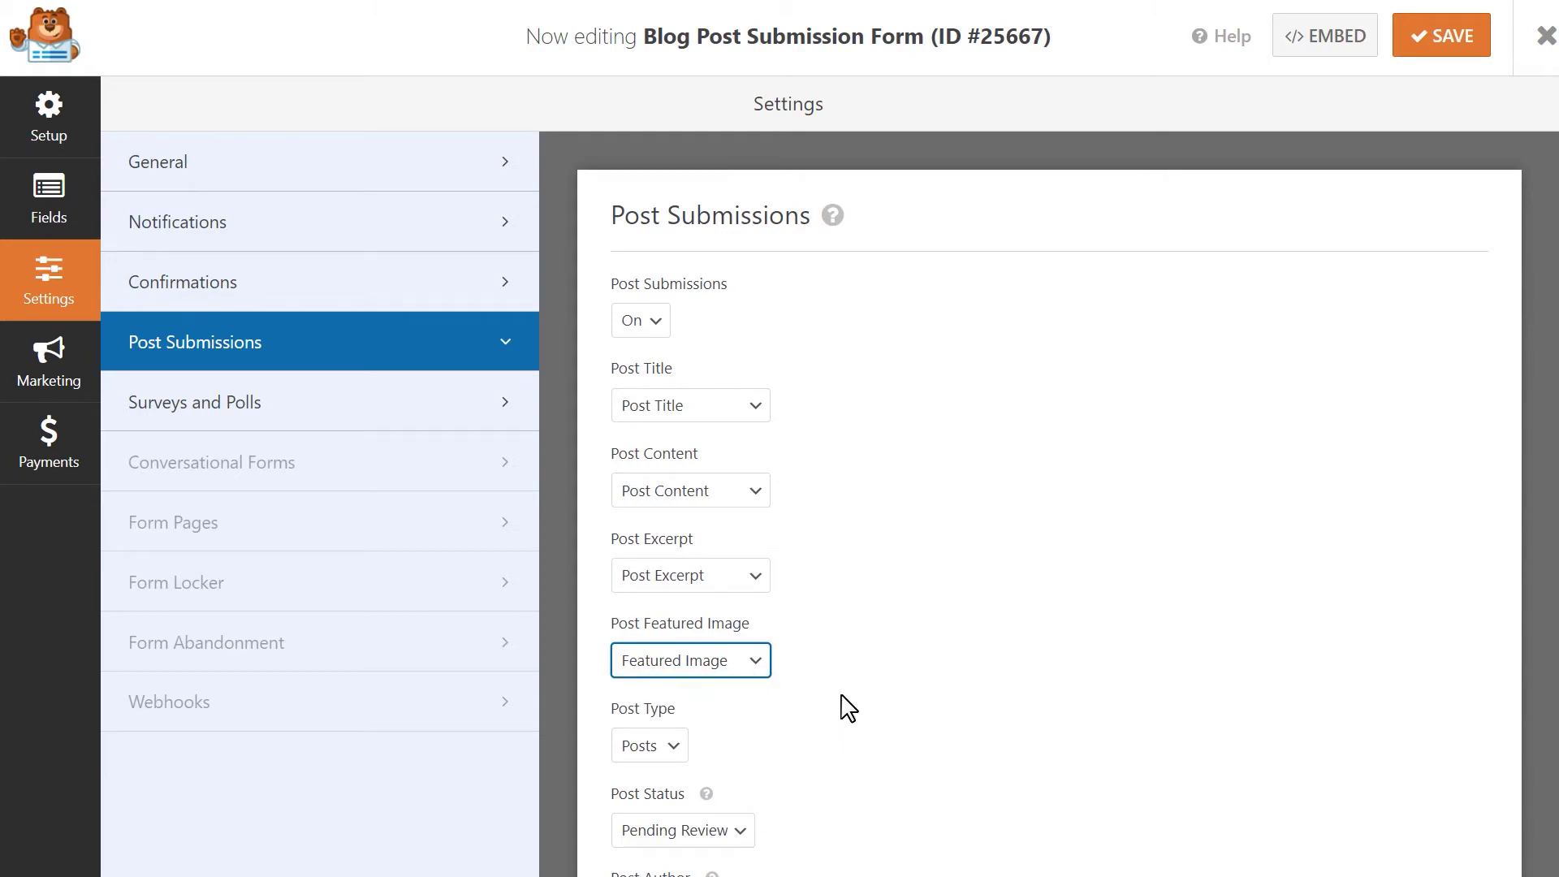
scroll(842, 706, down, 3)
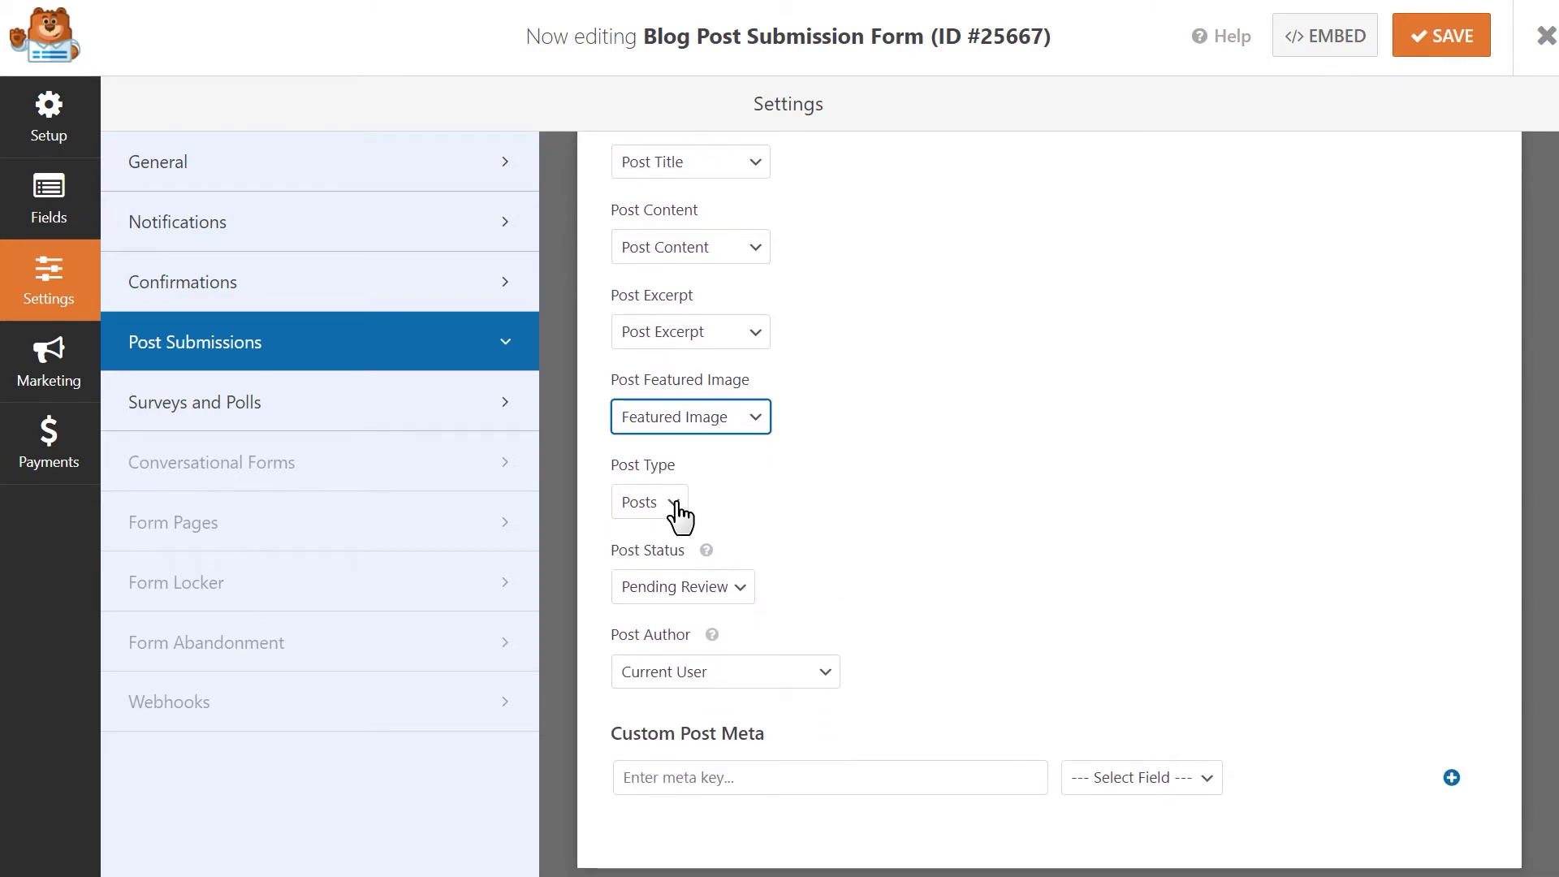
Set post type Posts, status Pending Review, author Current User, and save the form
click(680, 505)
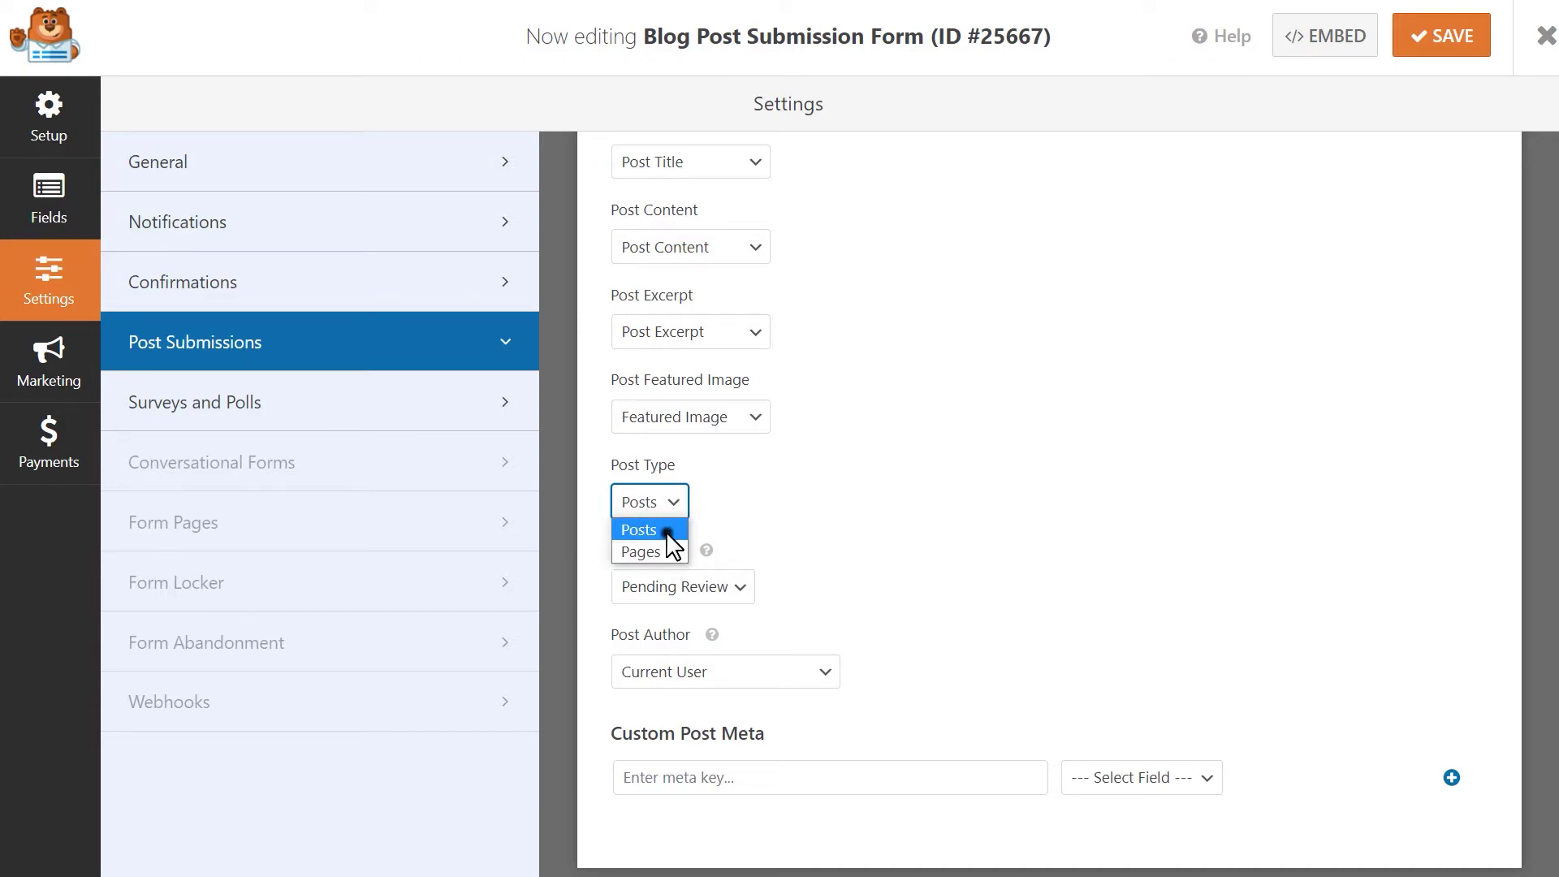
click(667, 532)
click(766, 496)
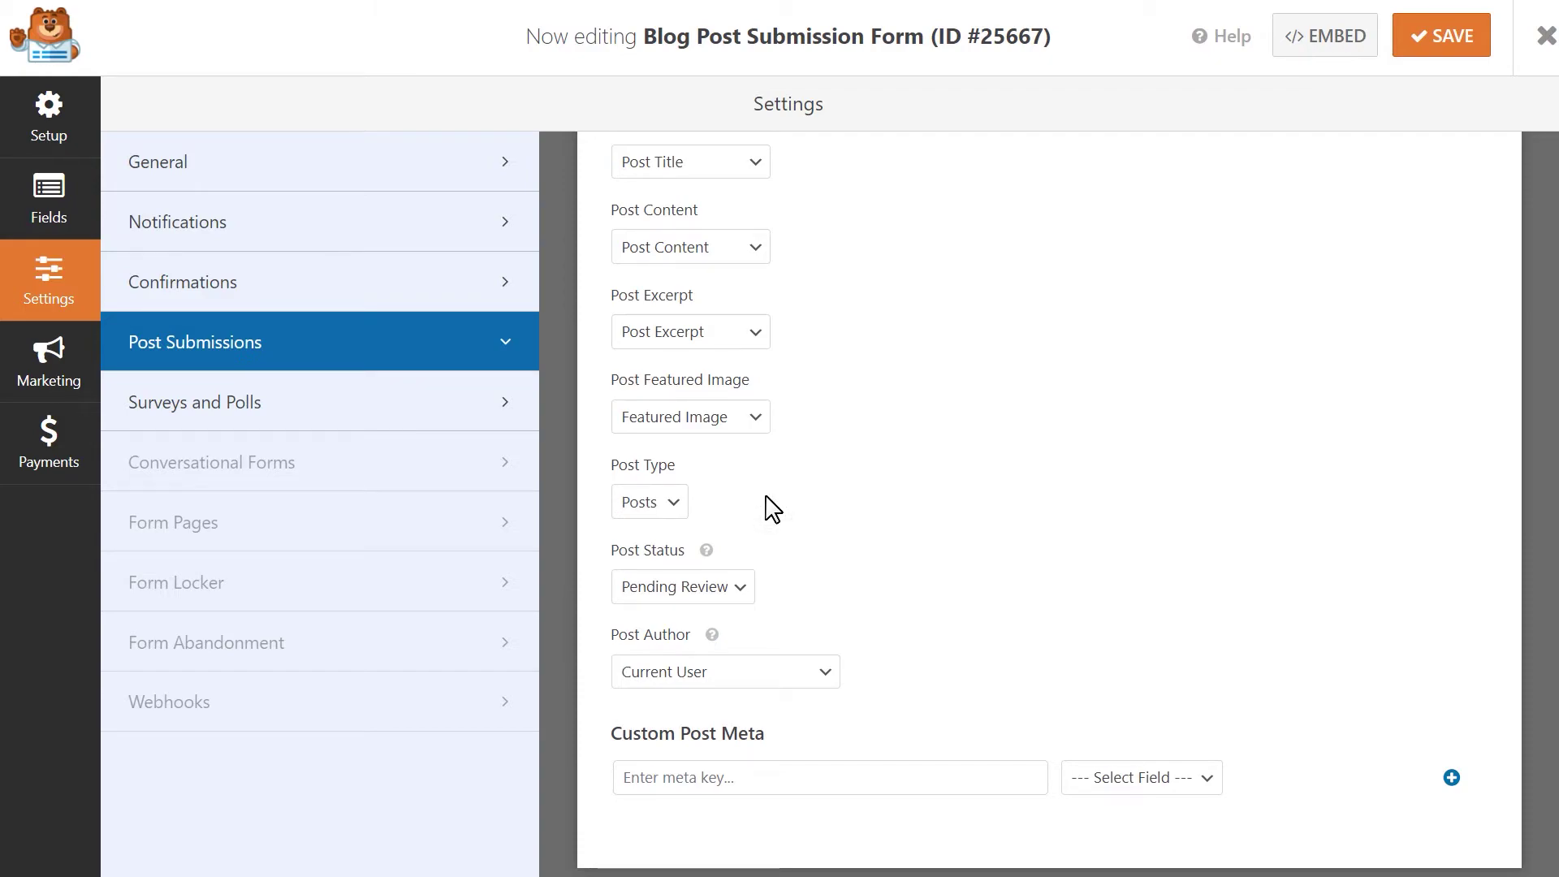
click(740, 591)
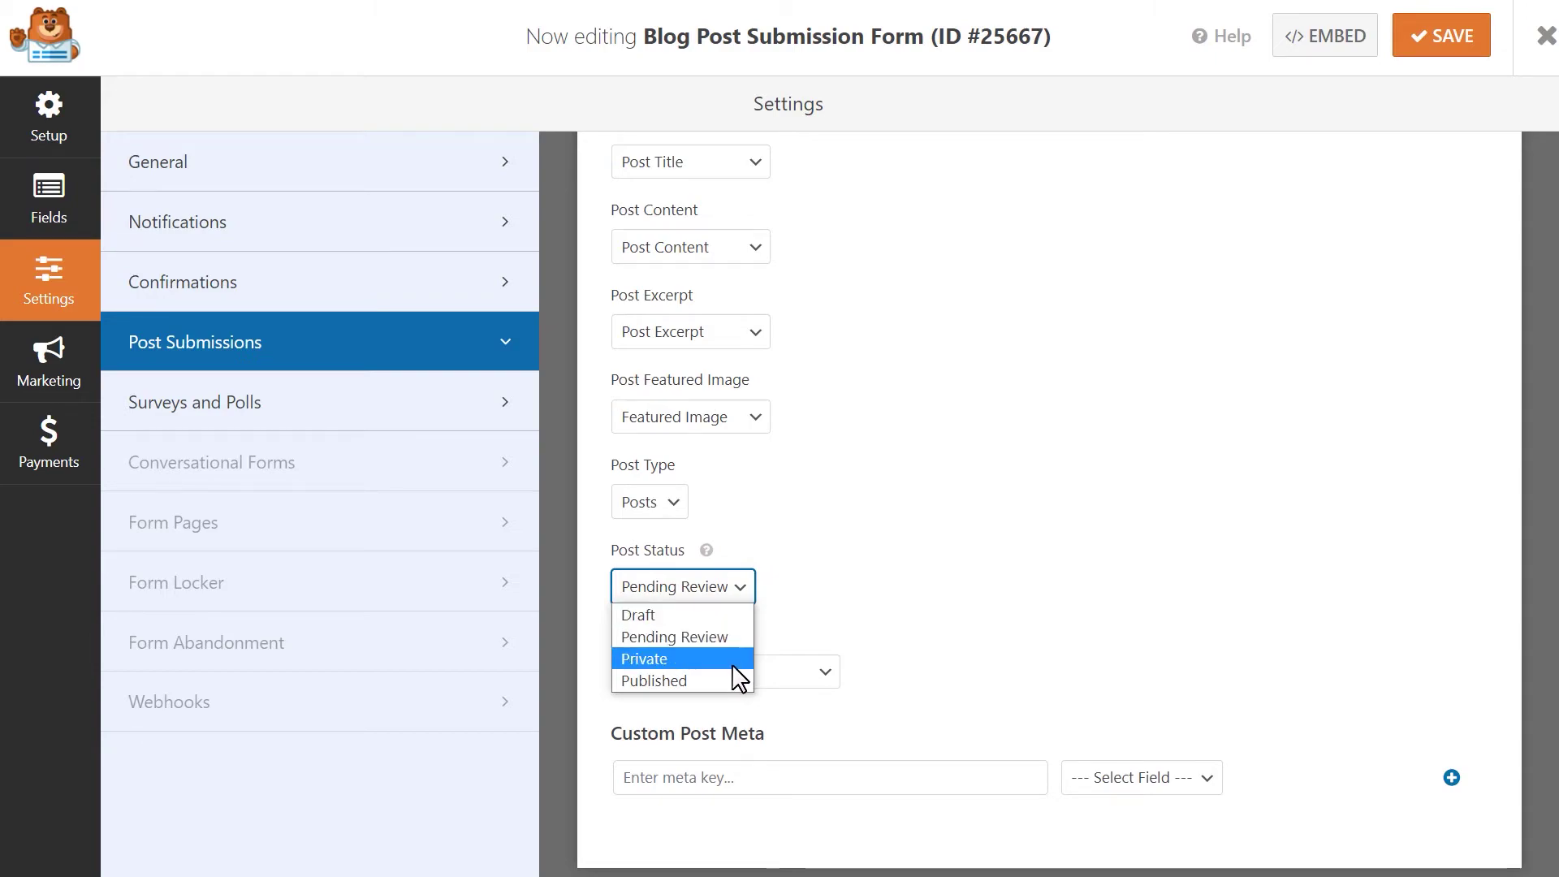
click(730, 637)
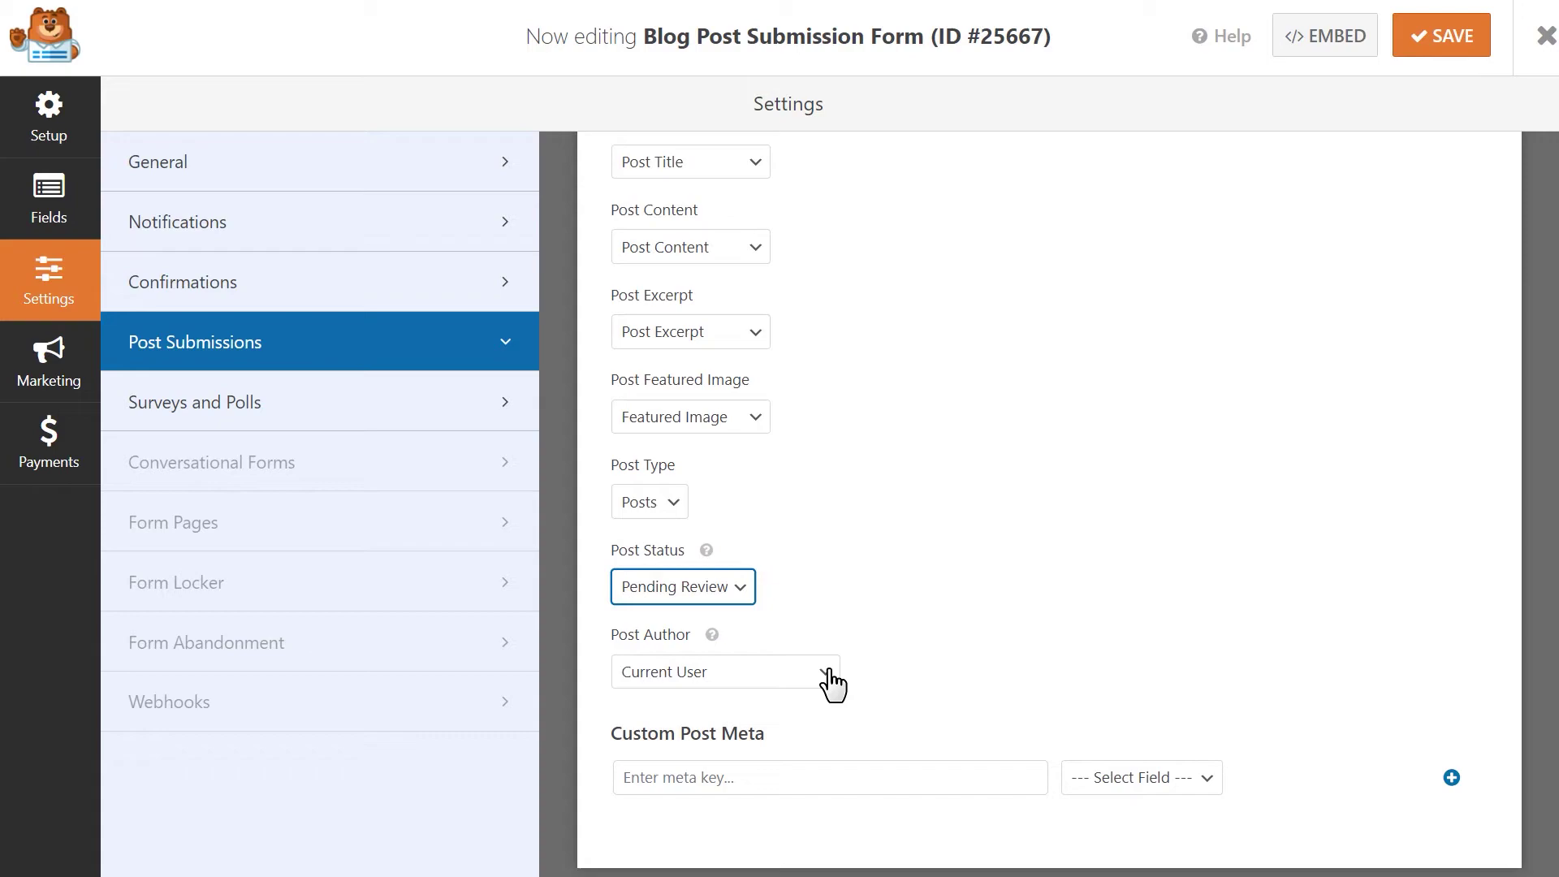
click(830, 680)
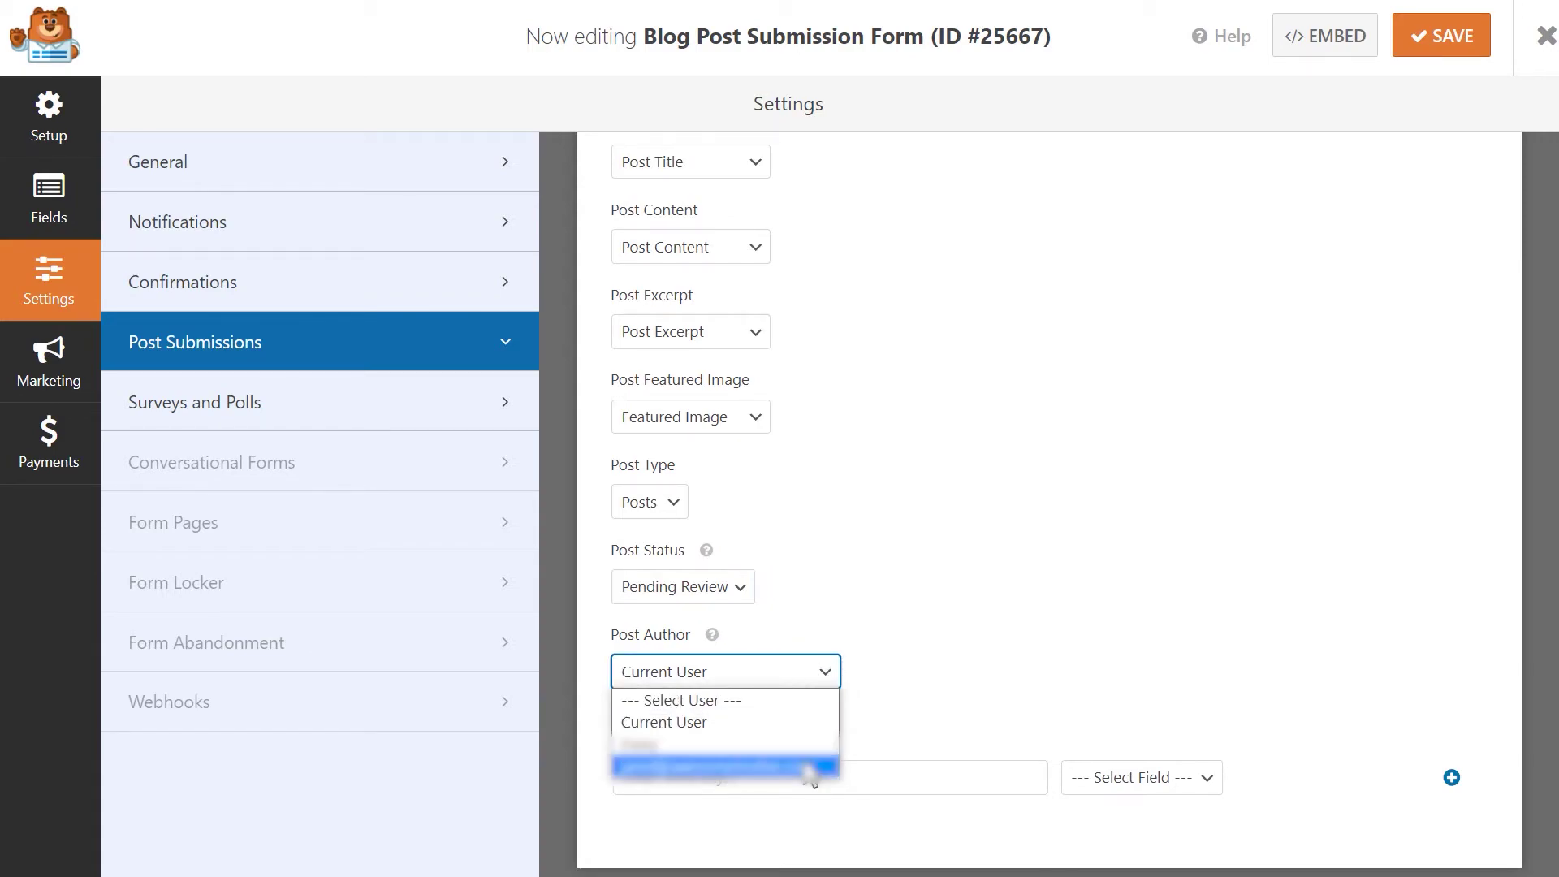
click(799, 721)
click(883, 662)
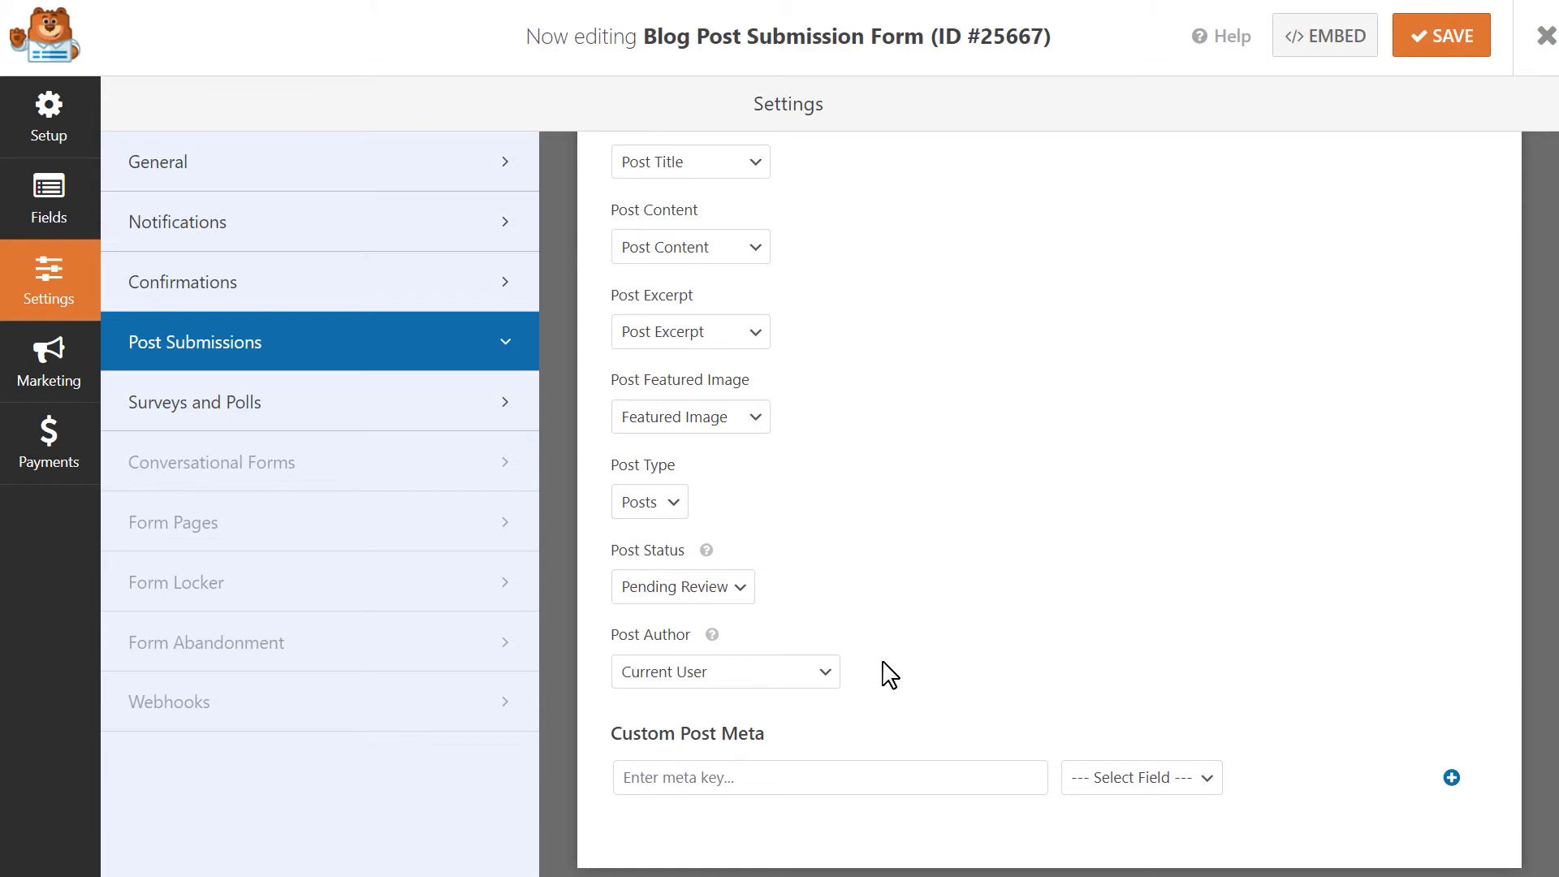
scroll(889, 674, up, 3)
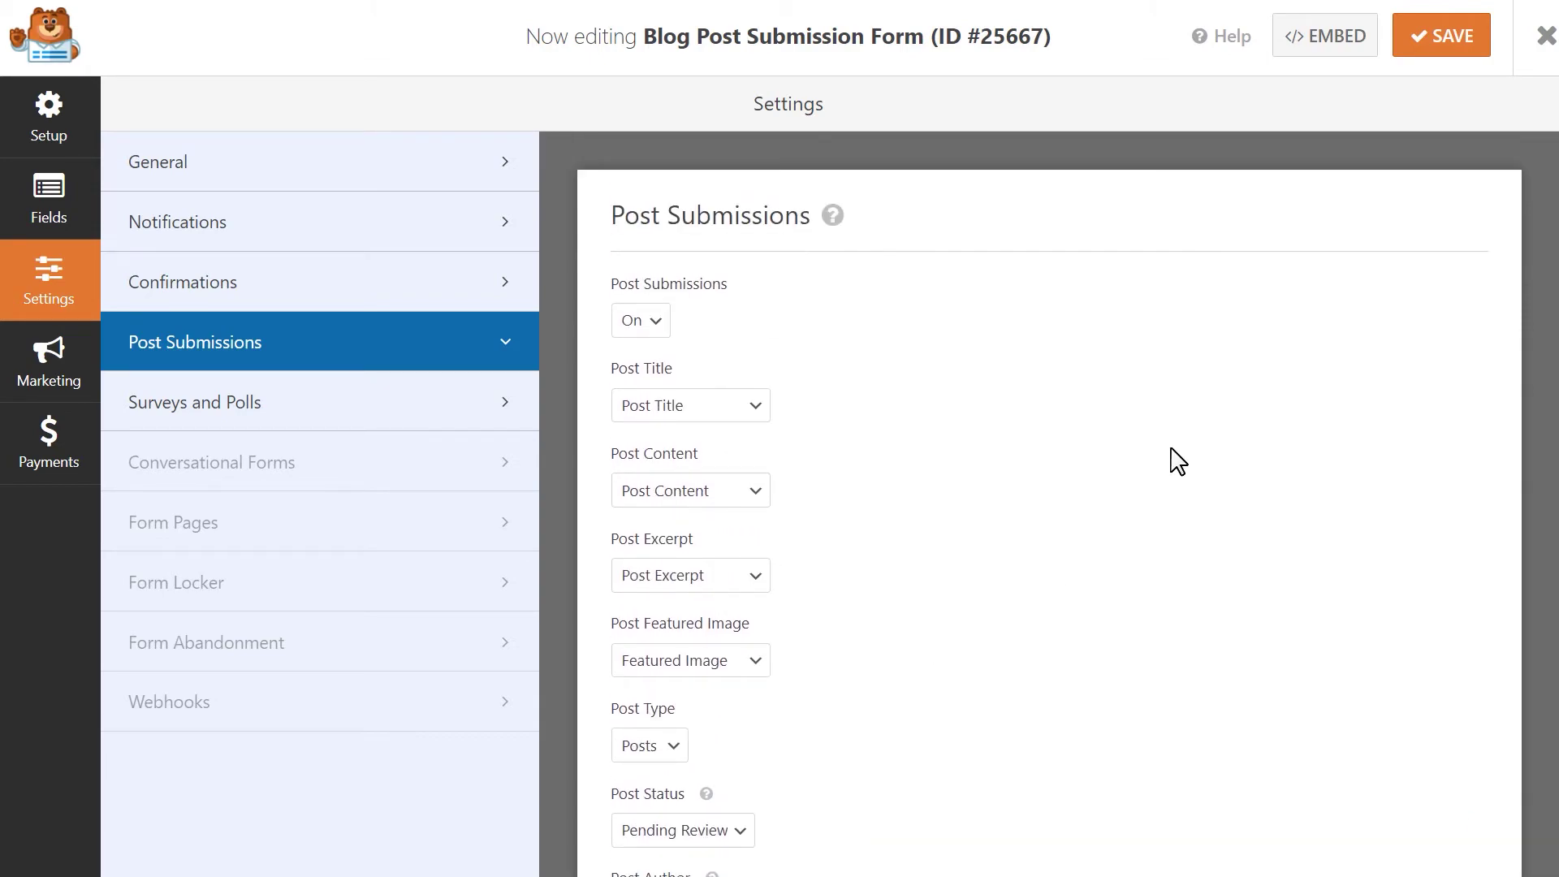
click(1468, 51)
Make the Default Notification send to {admin_email},{field_id="3"} using the Email field smart tag
click(461, 220)
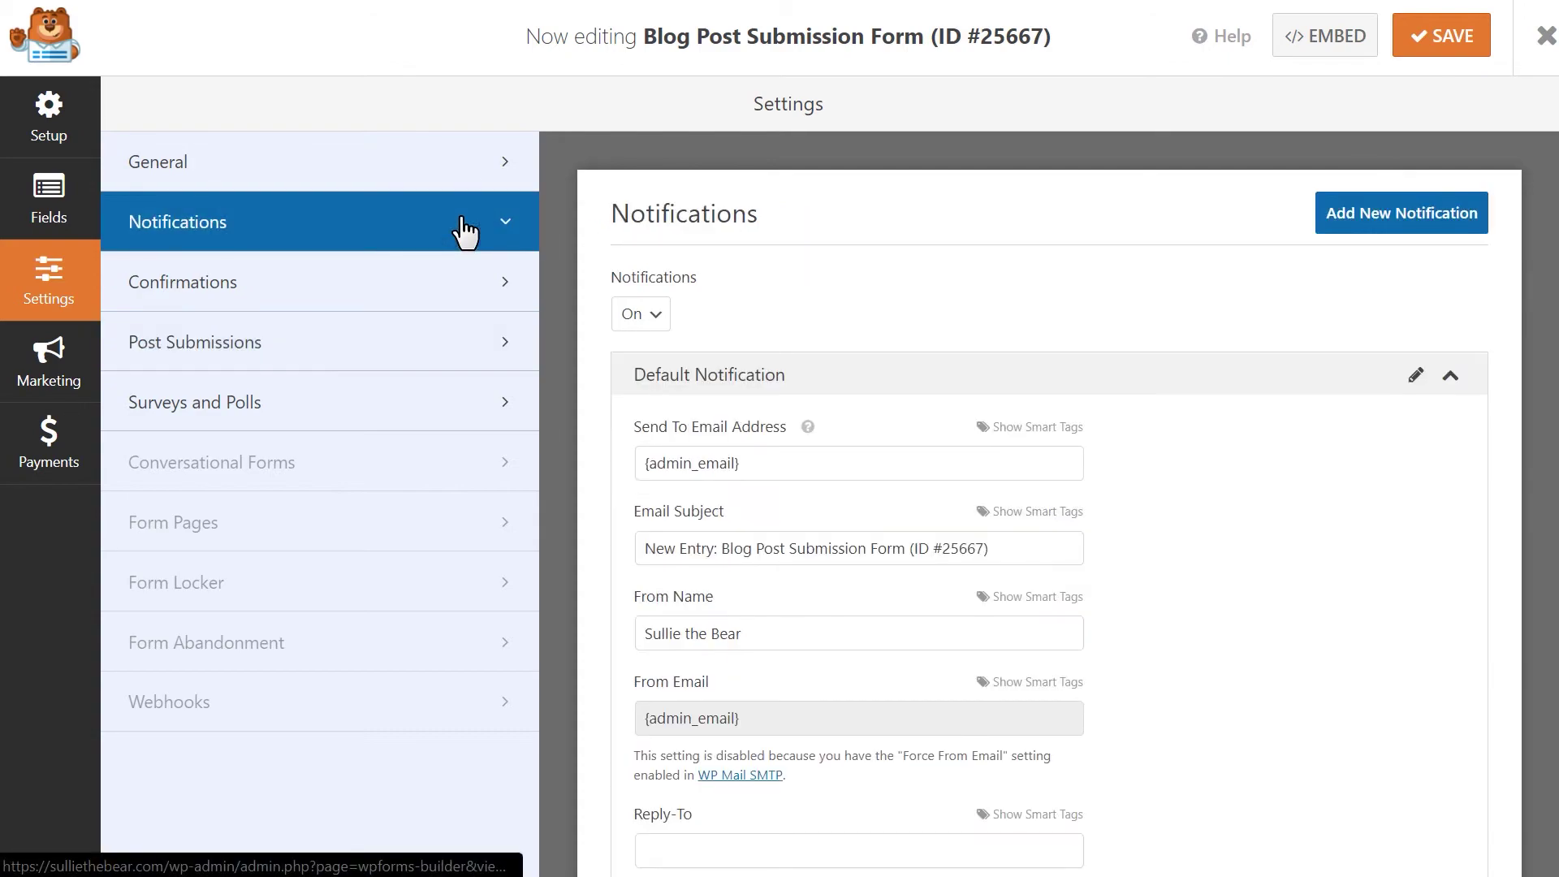
click(772, 469)
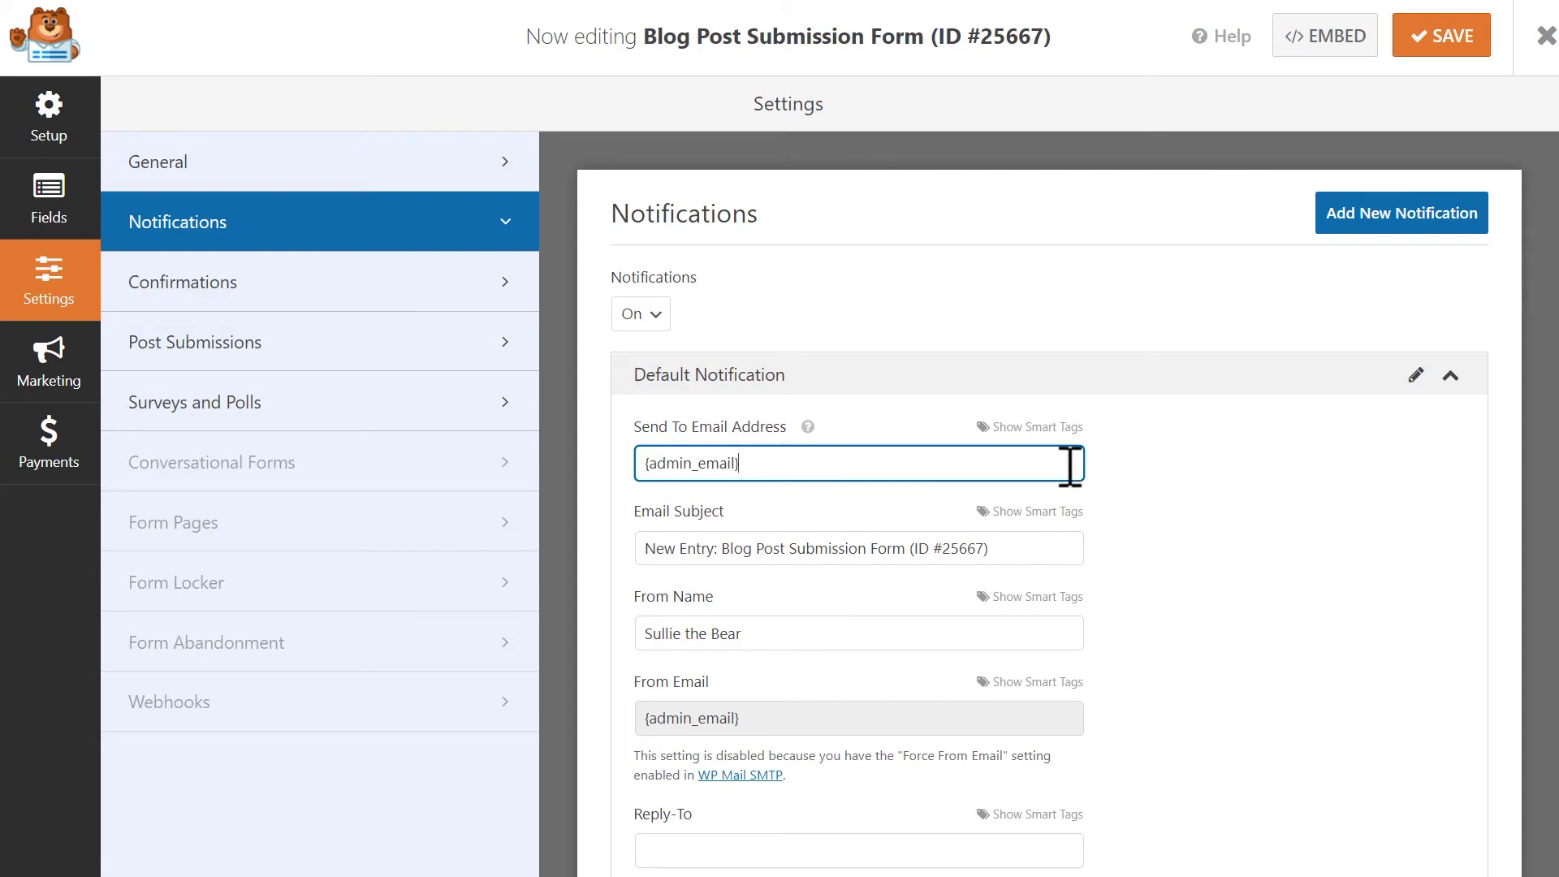
click(1076, 428)
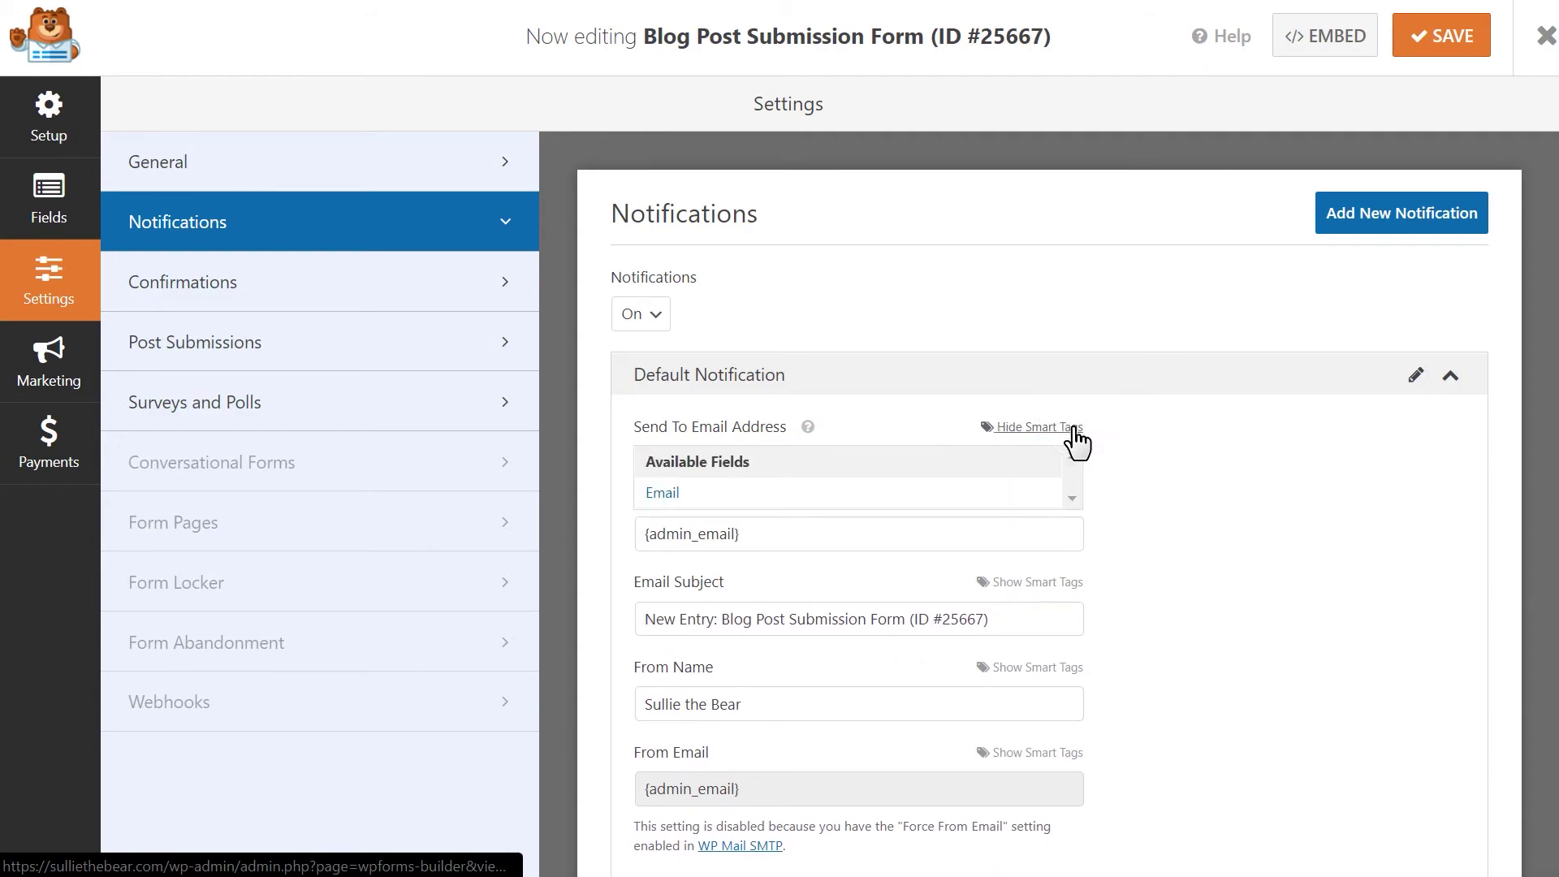
click(877, 495)
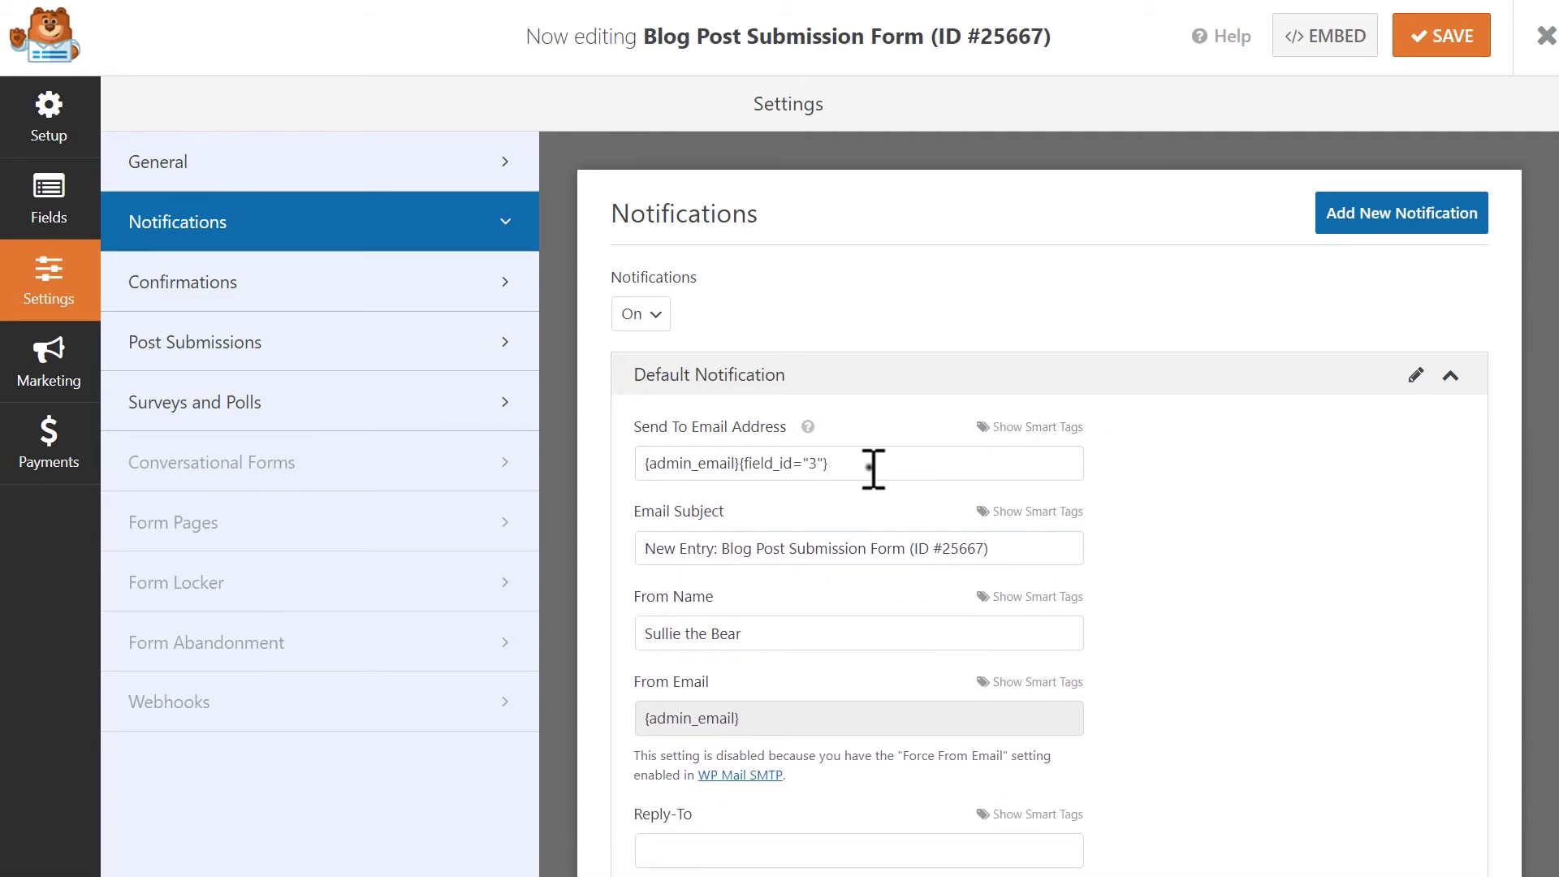
drag(870, 463, 739, 484)
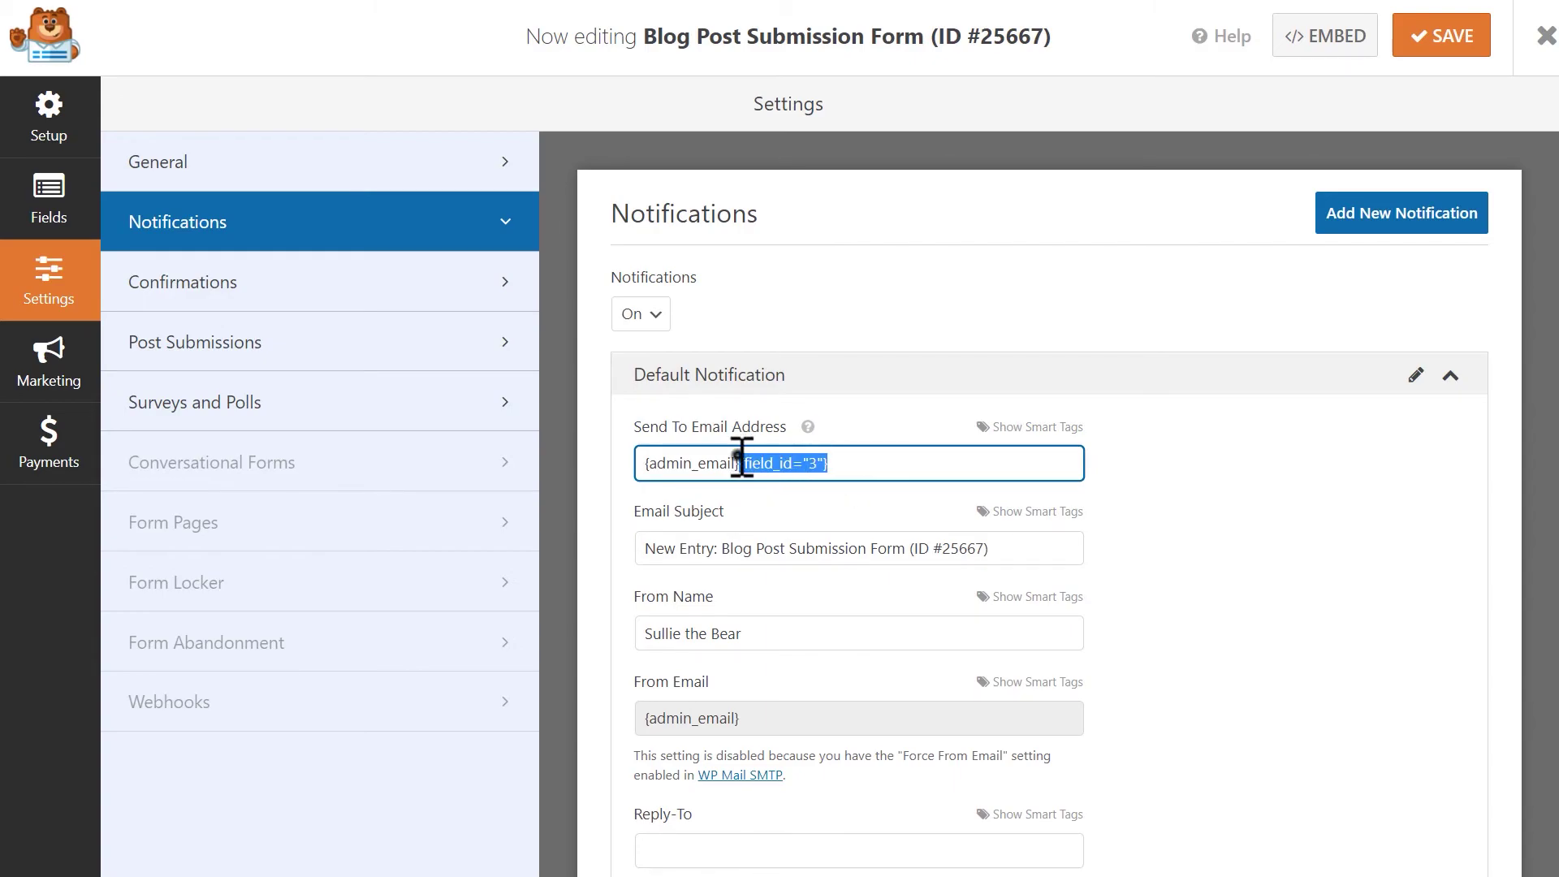
click(735, 455)
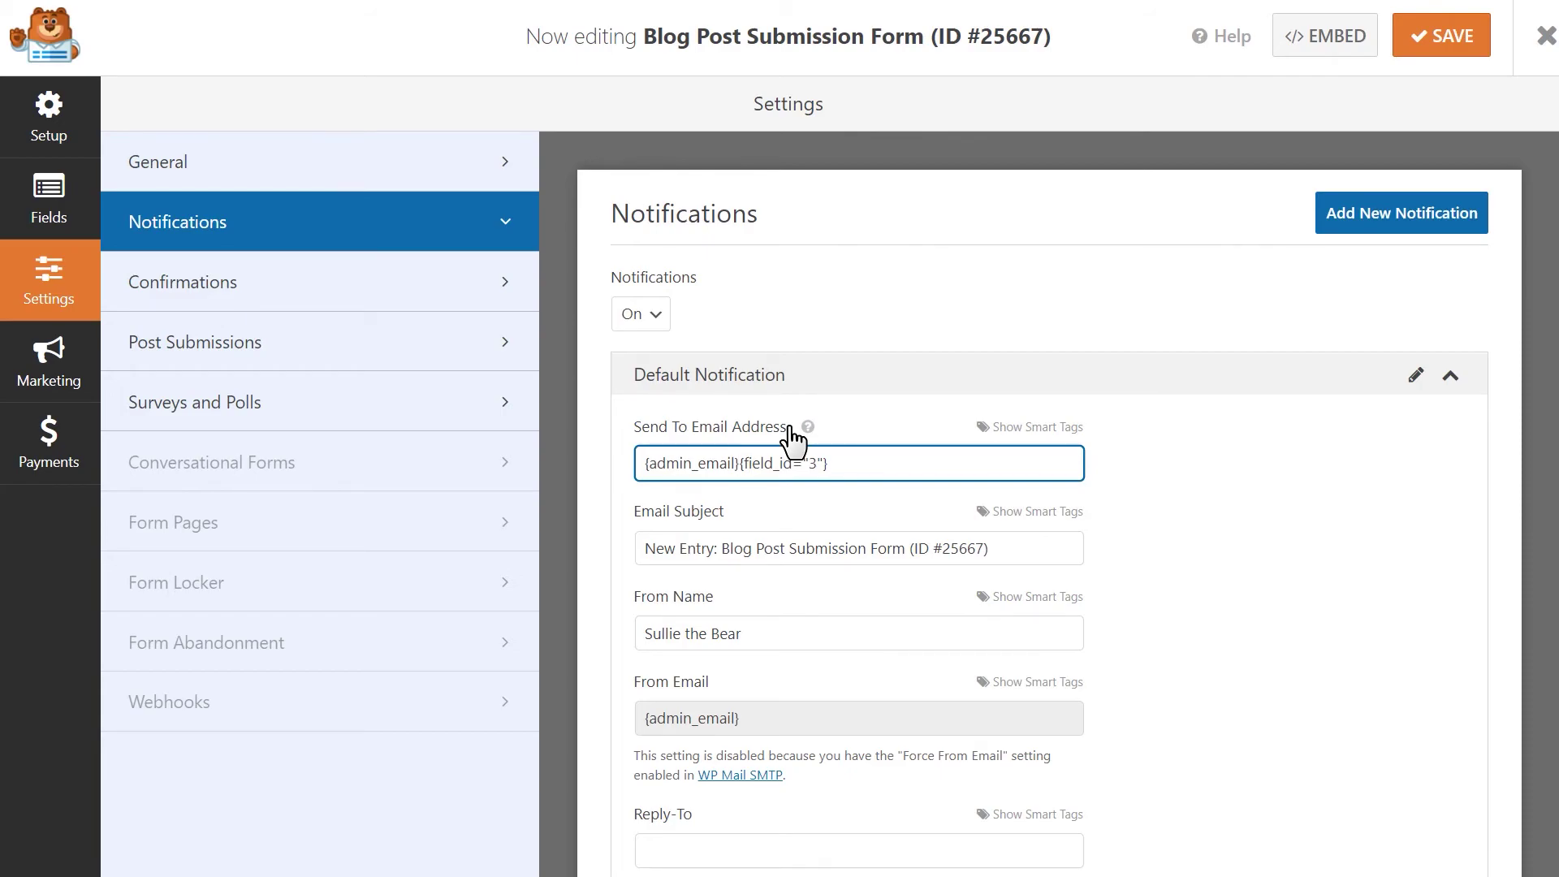
text(,)
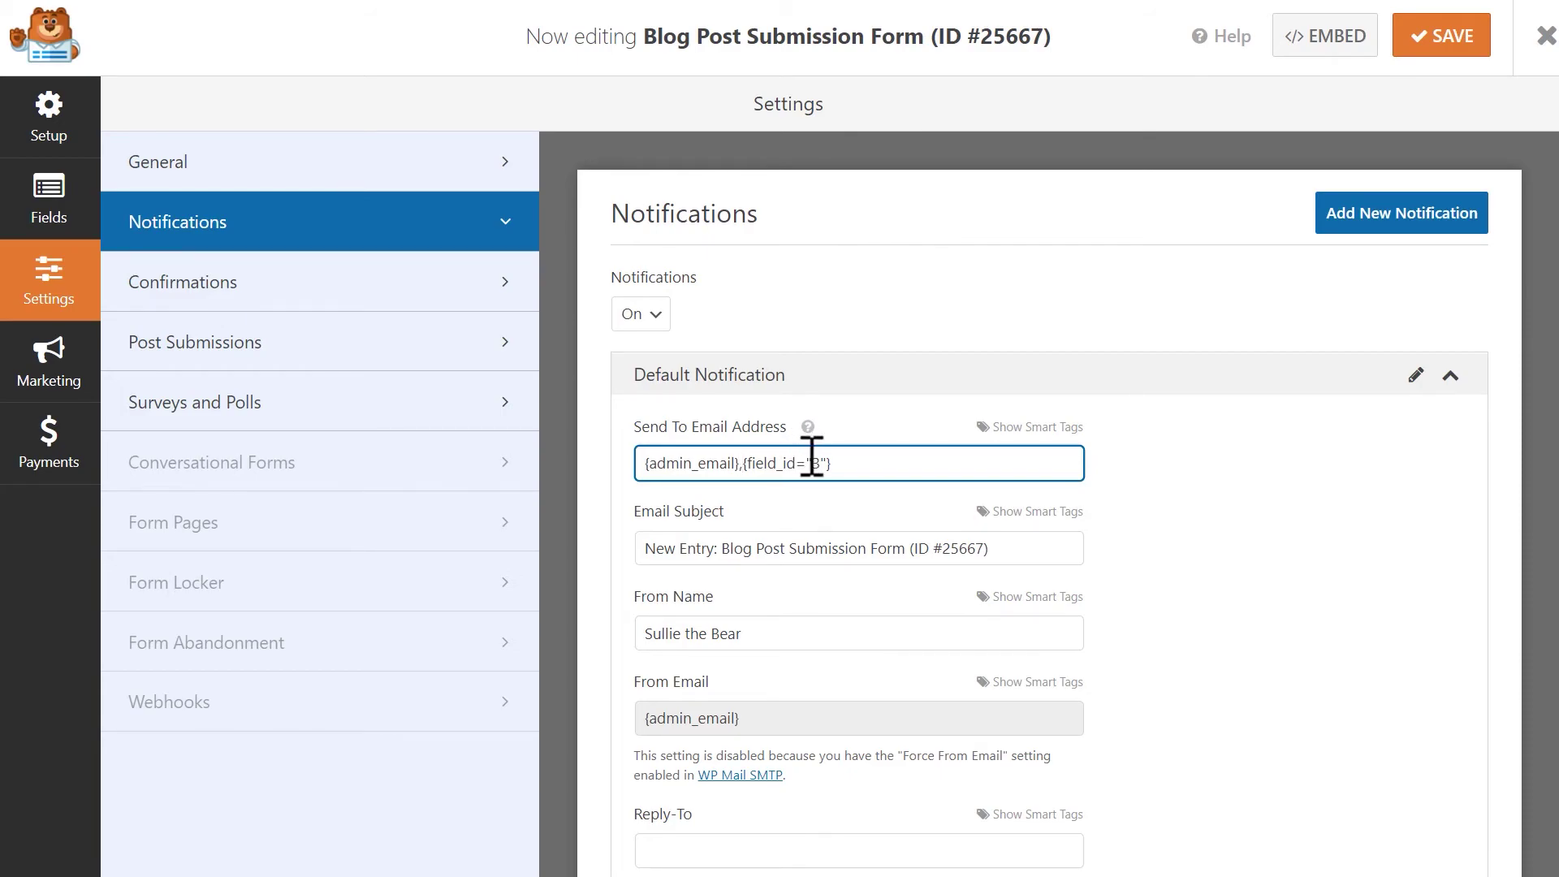
click(1039, 549)
Delete ' (ID #25667)' from the email subject, leaving 'New Entry: Blog Post Submission Form'
drag(1050, 548, 907, 564)
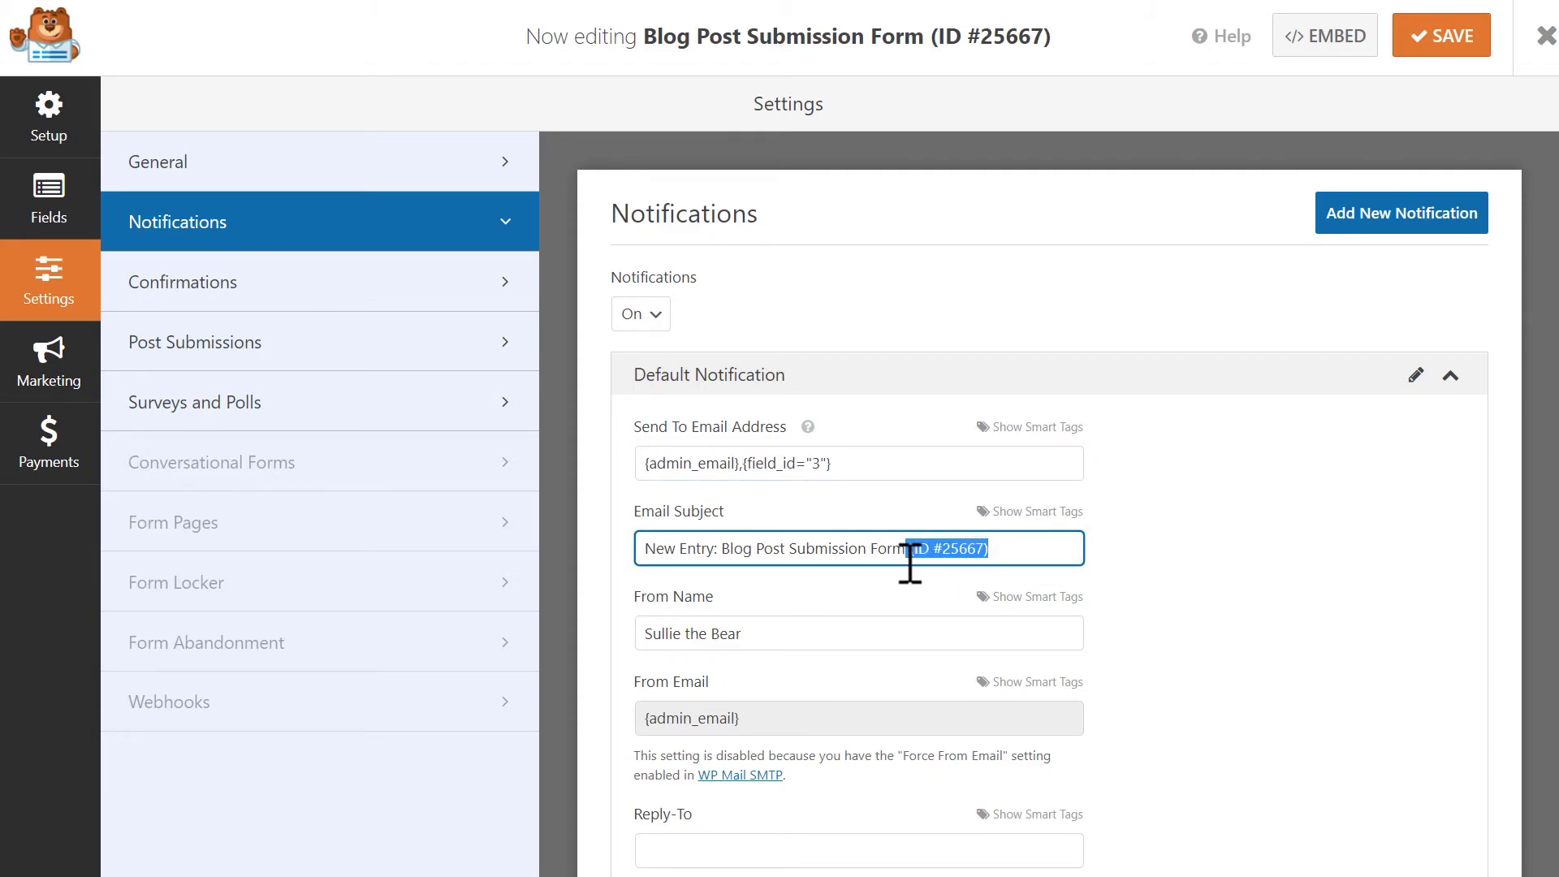
key(BackSpace)
click(877, 633)
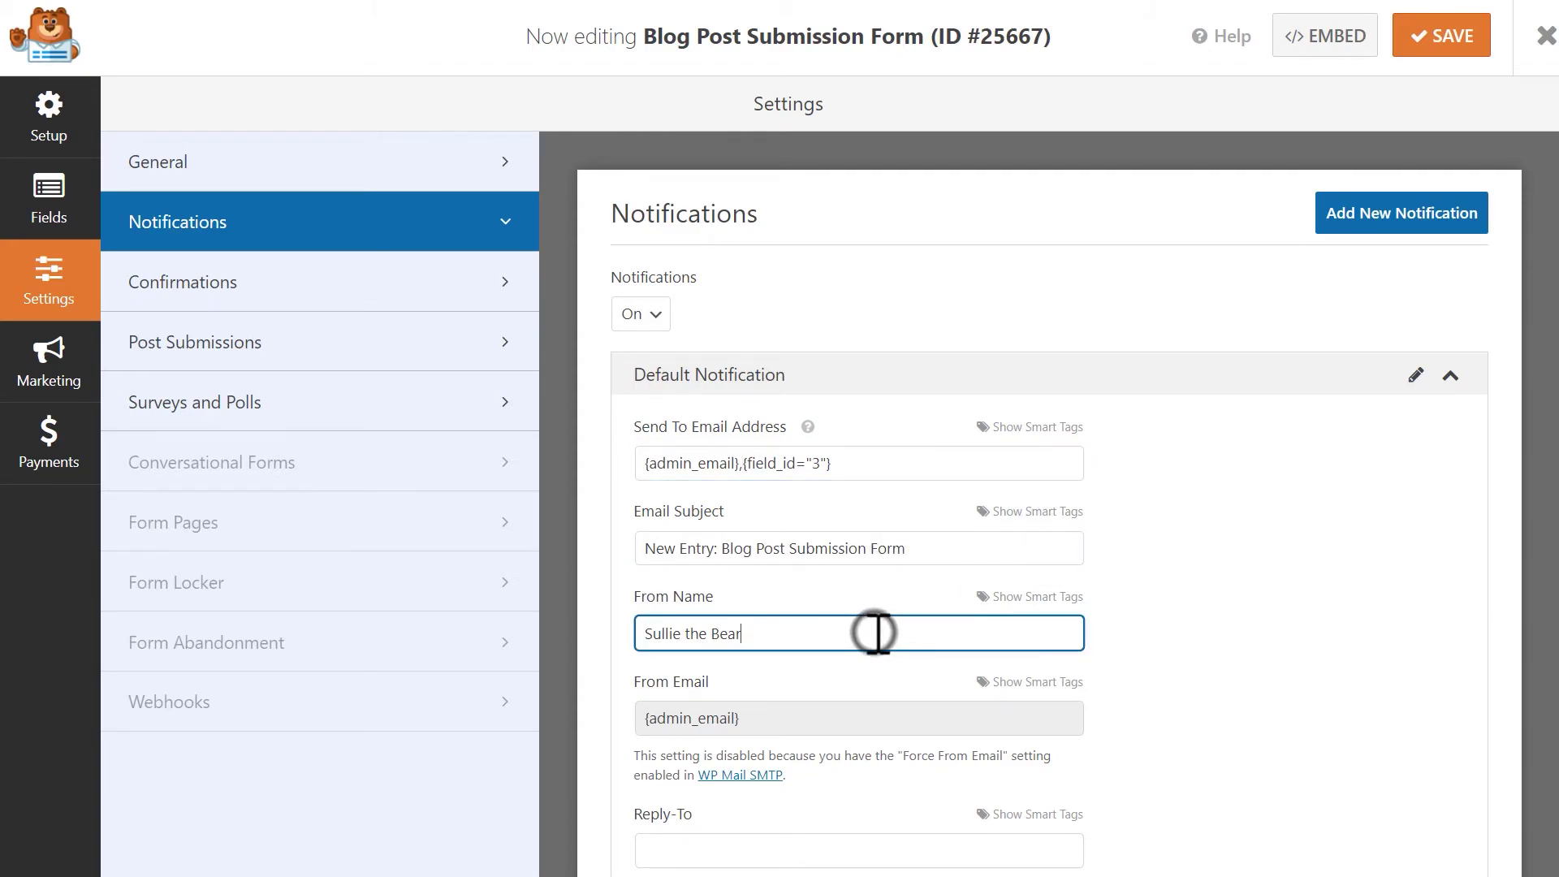
Review the From Name, Reply-To and {all_fields} message settings without changing them
scroll(877, 633, down, 3)
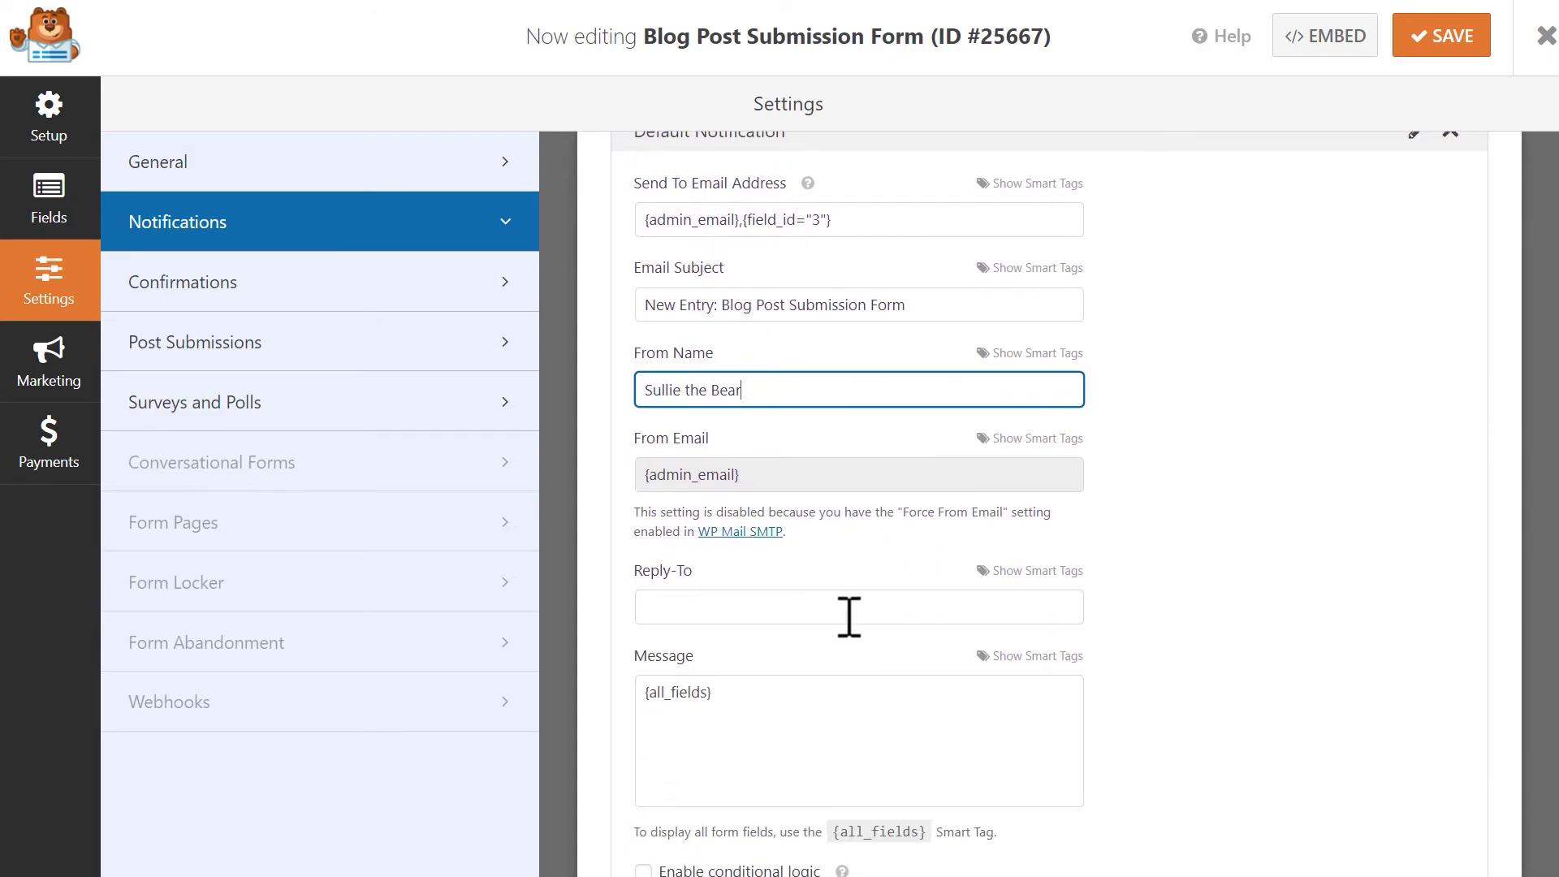
click(846, 607)
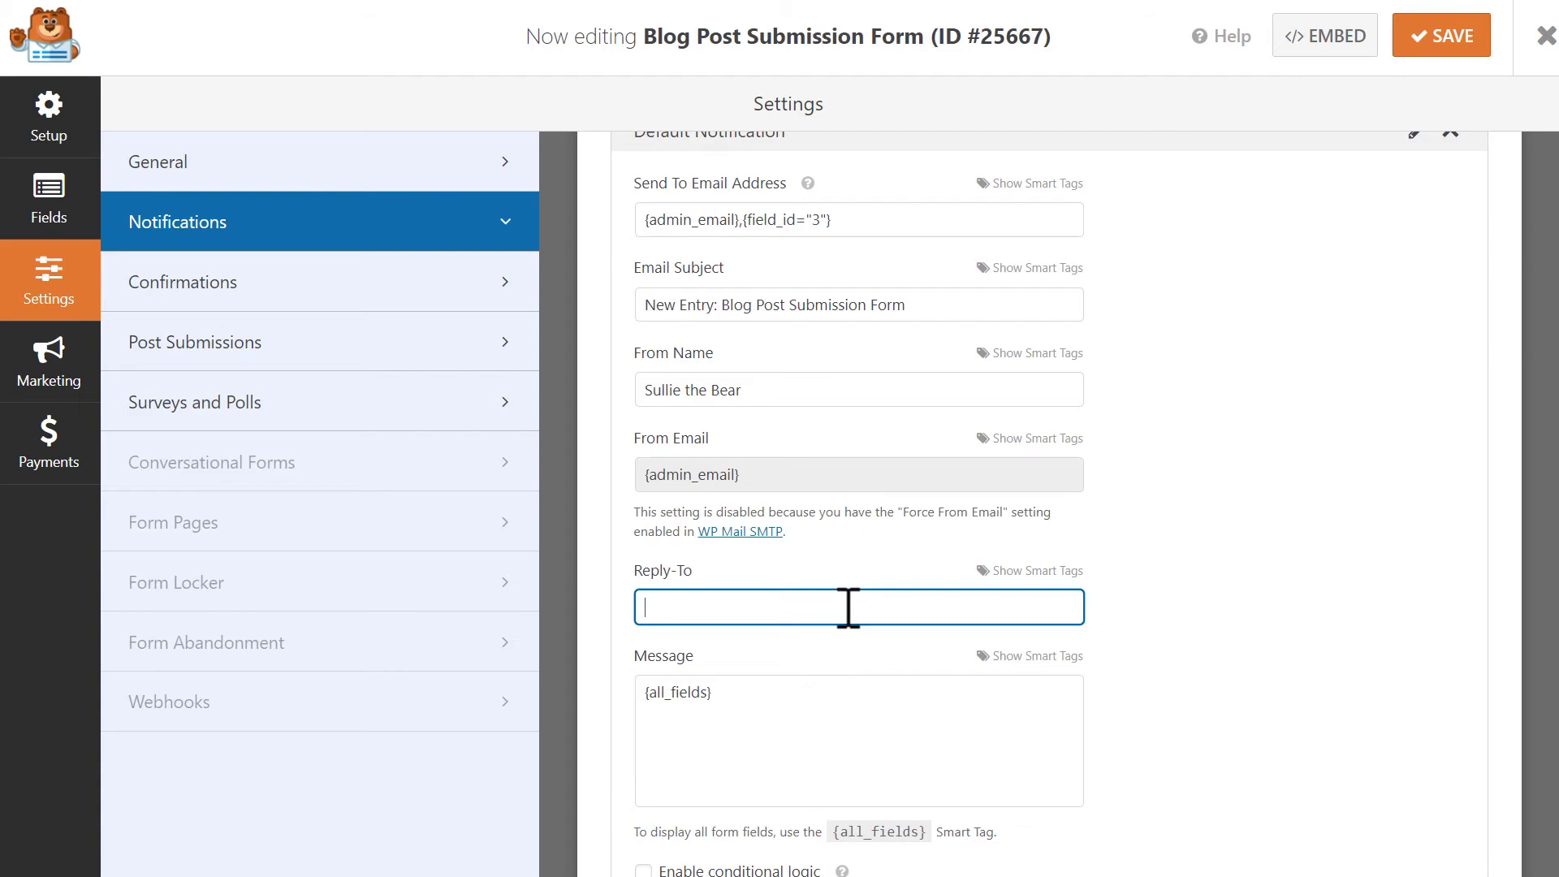
click(798, 708)
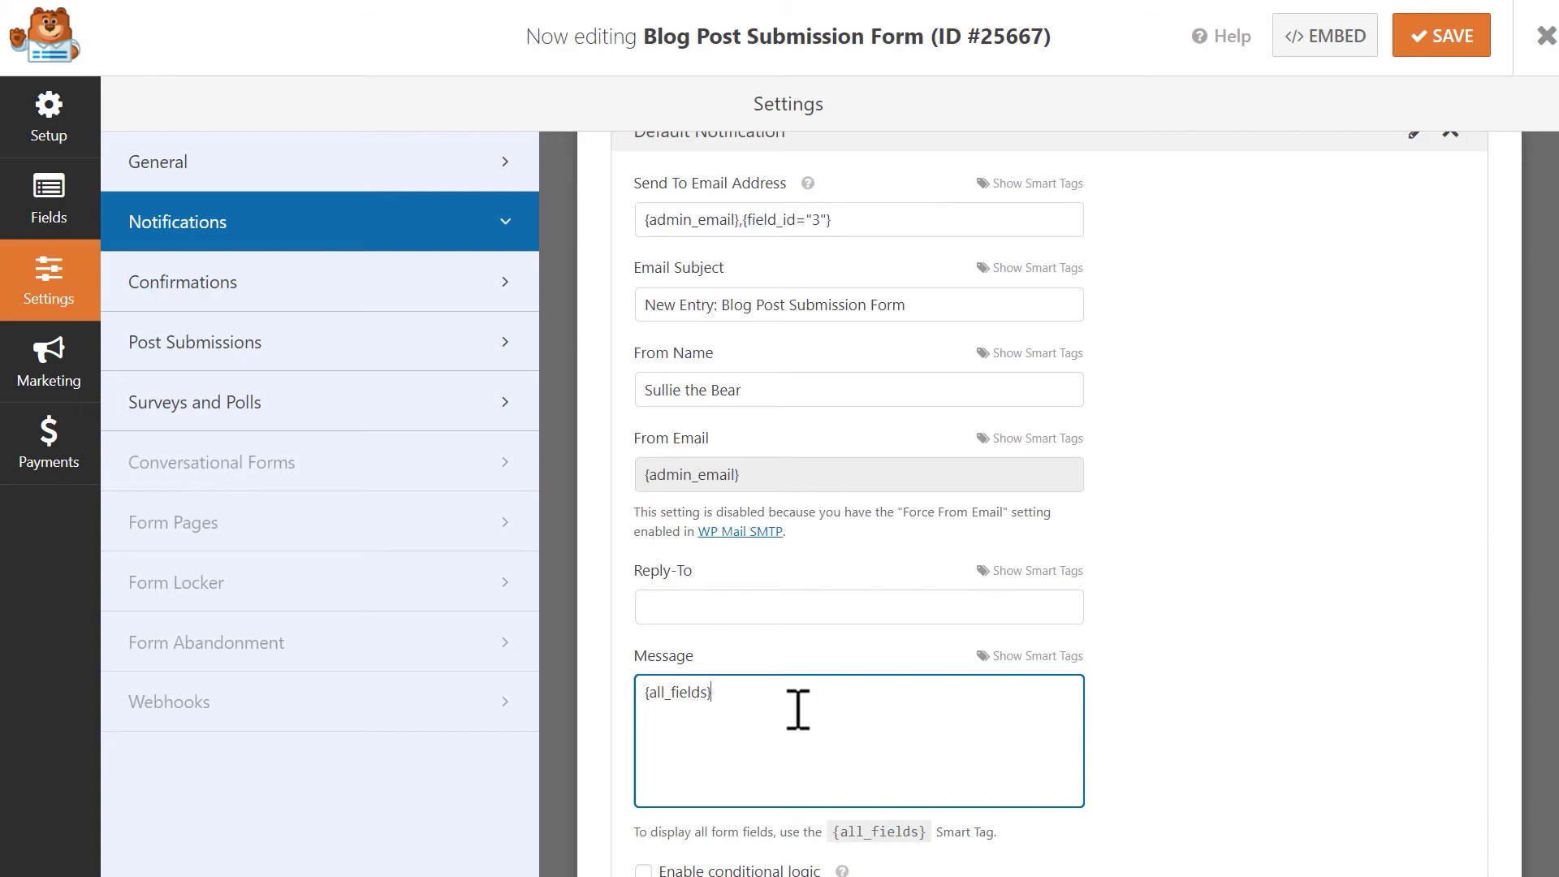
drag(787, 710, 617, 733)
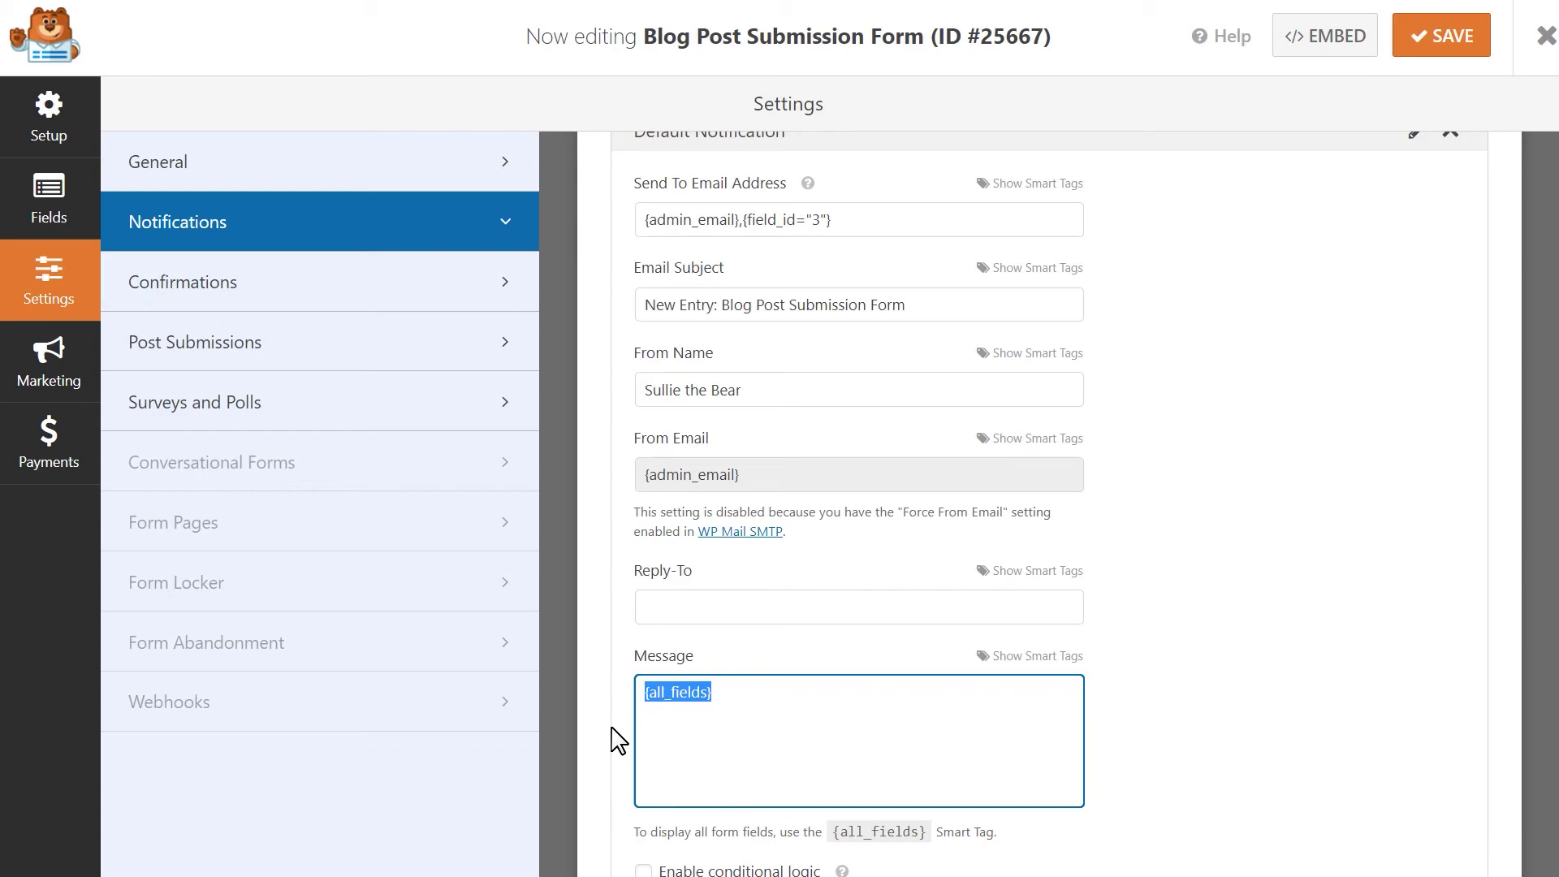
click(776, 700)
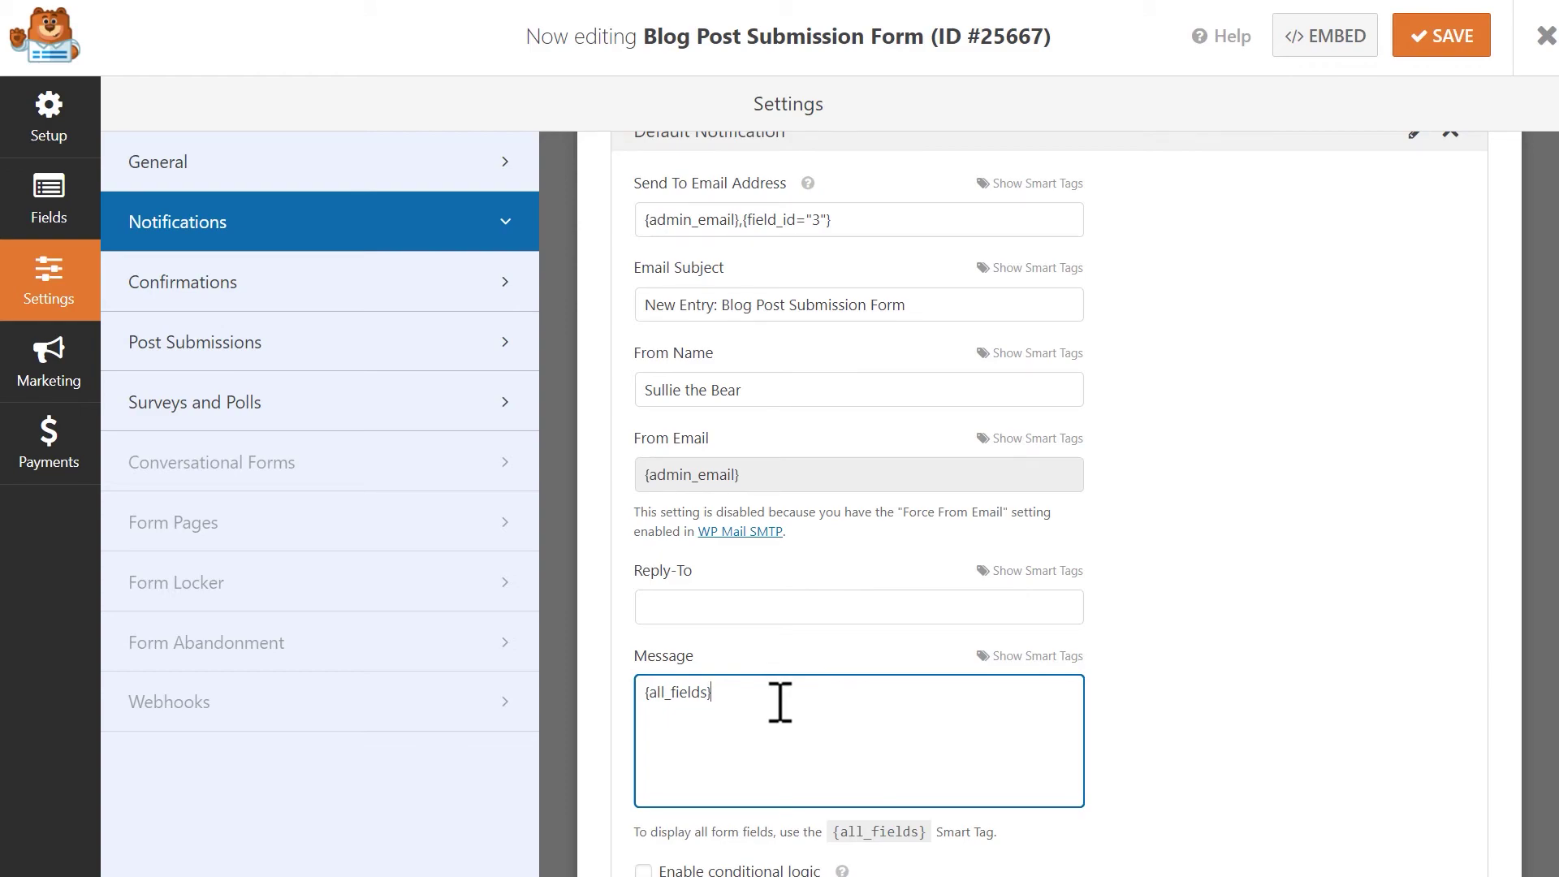
scroll(779, 701, up, 3)
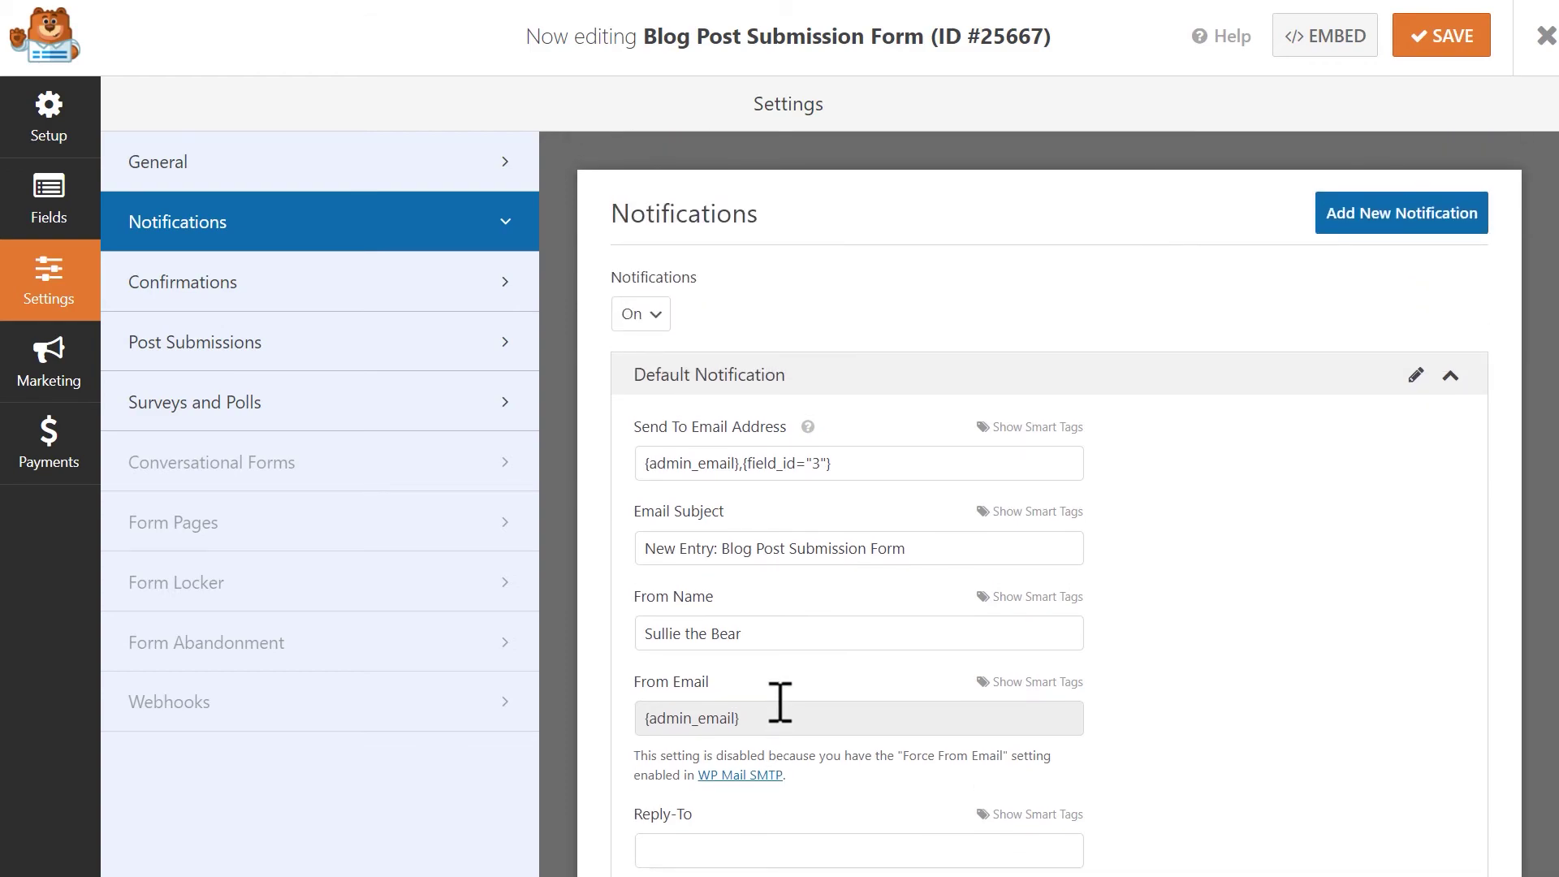
Open Confirmations and keep the Default Confirmation type as Message
click(402, 281)
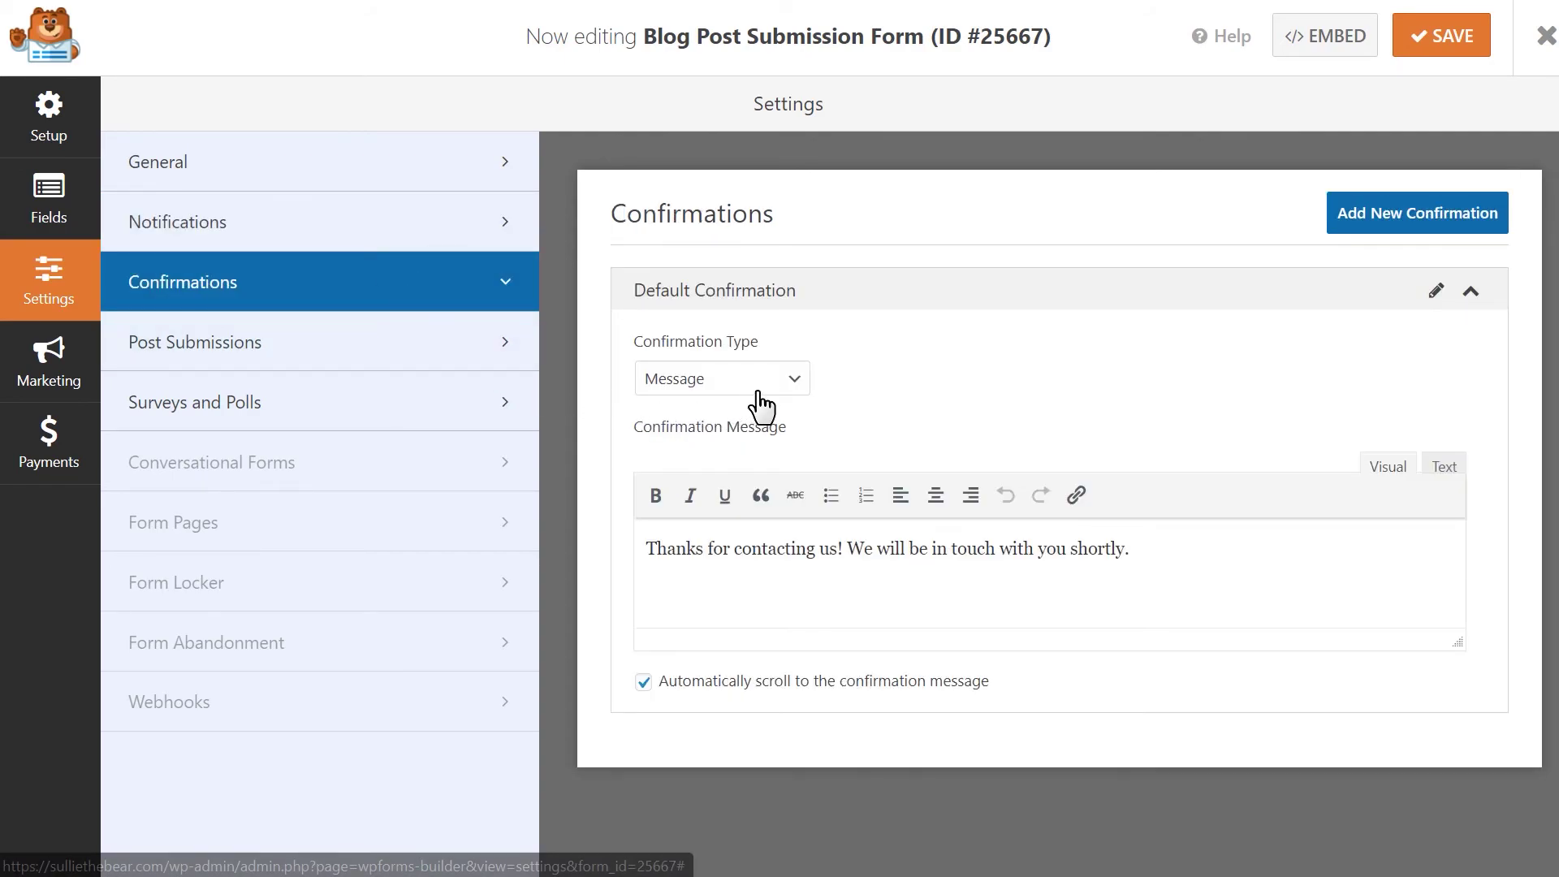
click(793, 396)
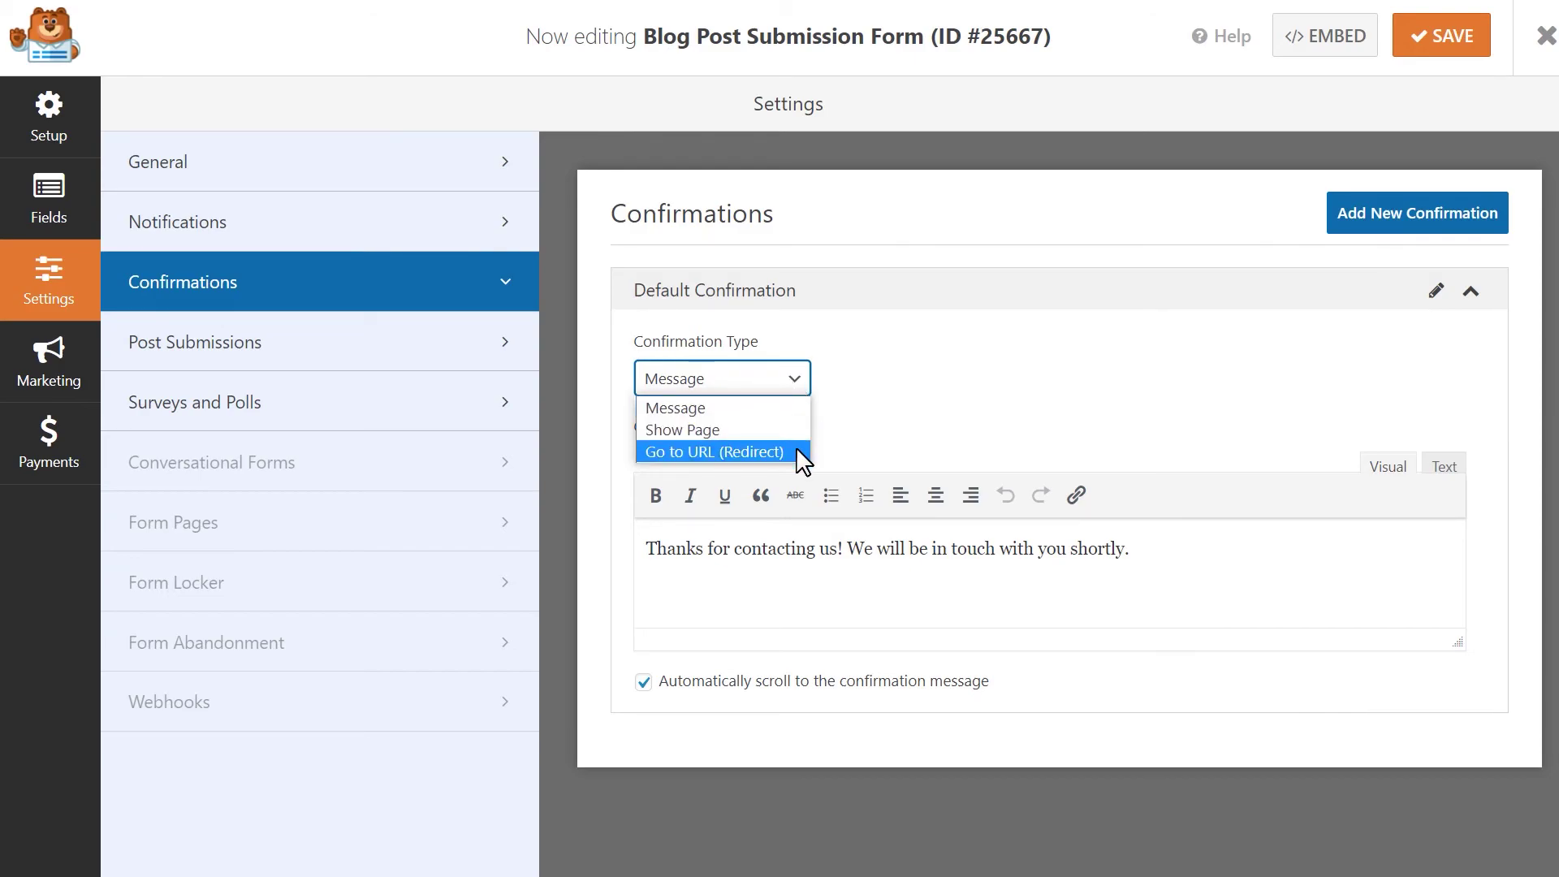
click(784, 406)
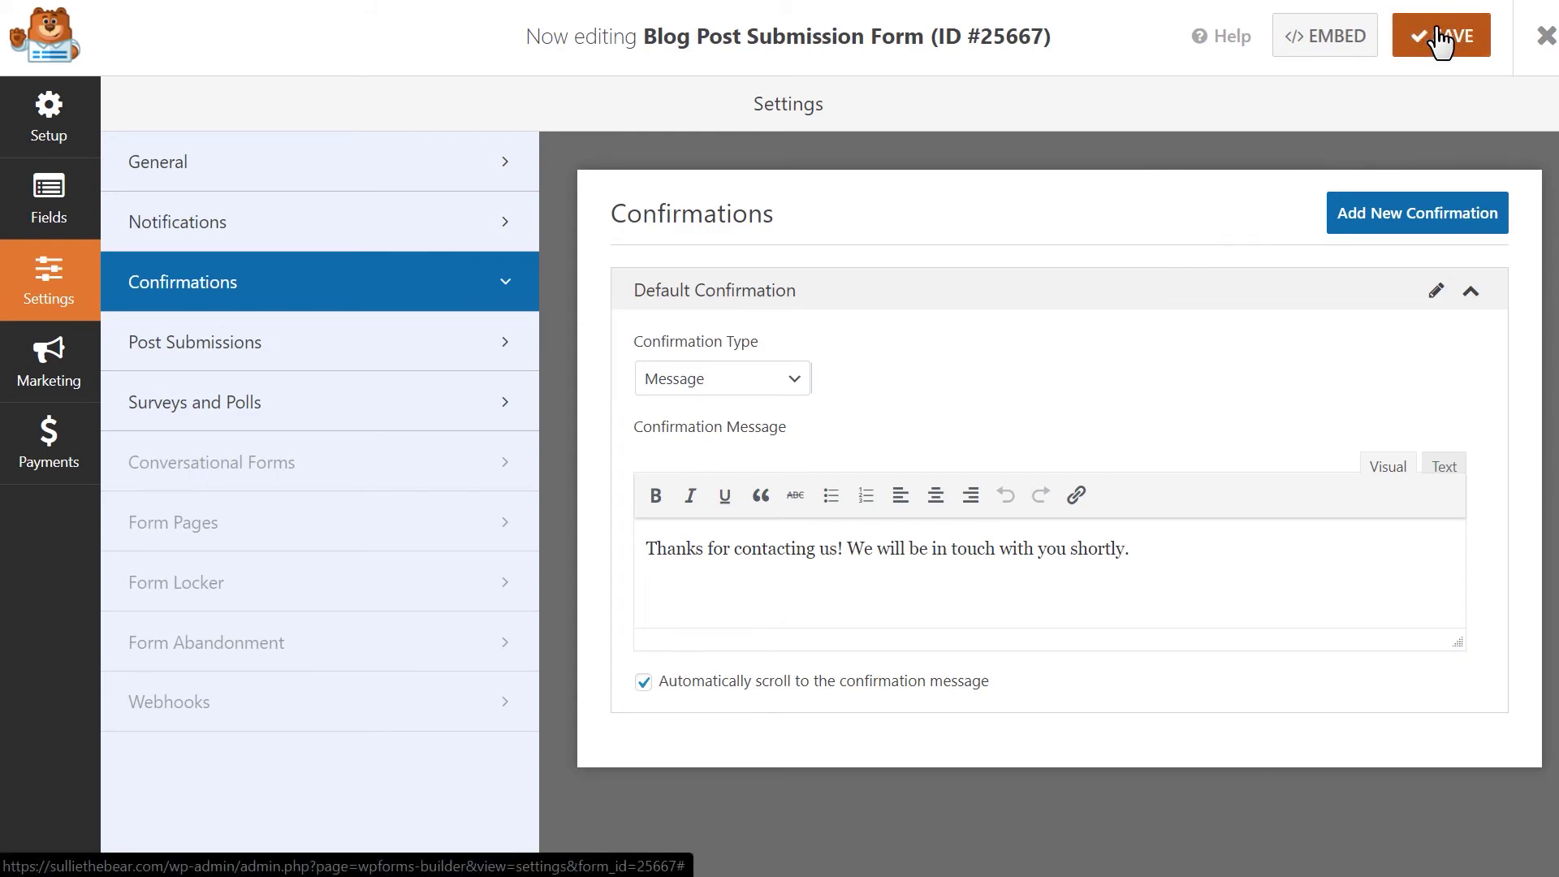
Leave the form builder and create a new WordPress page titled 'Submit a blog post'
click(1543, 37)
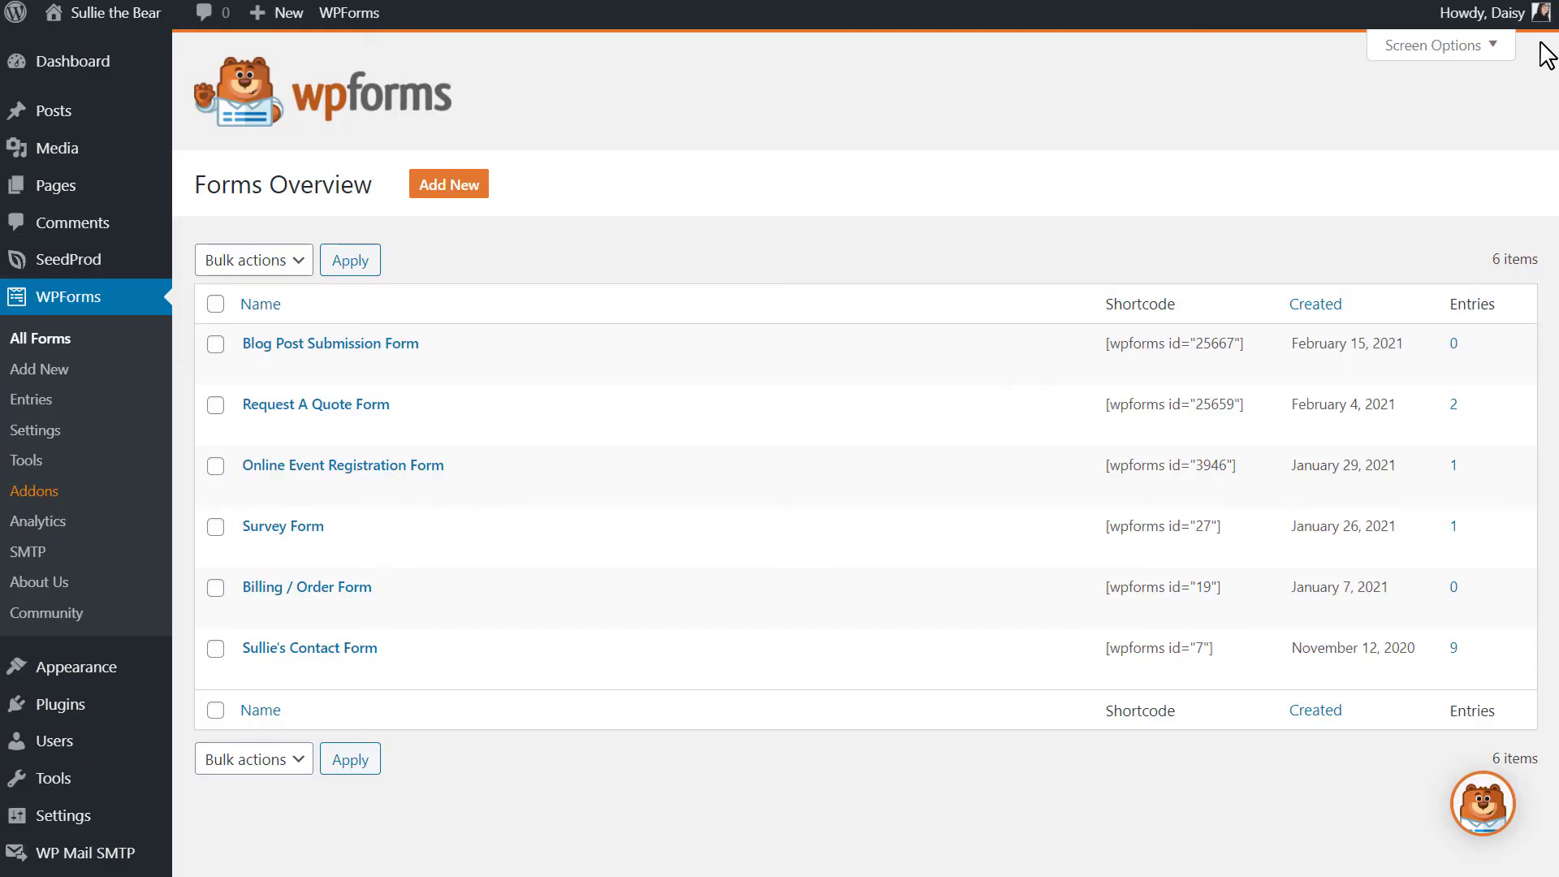
mouse_move(114, 185)
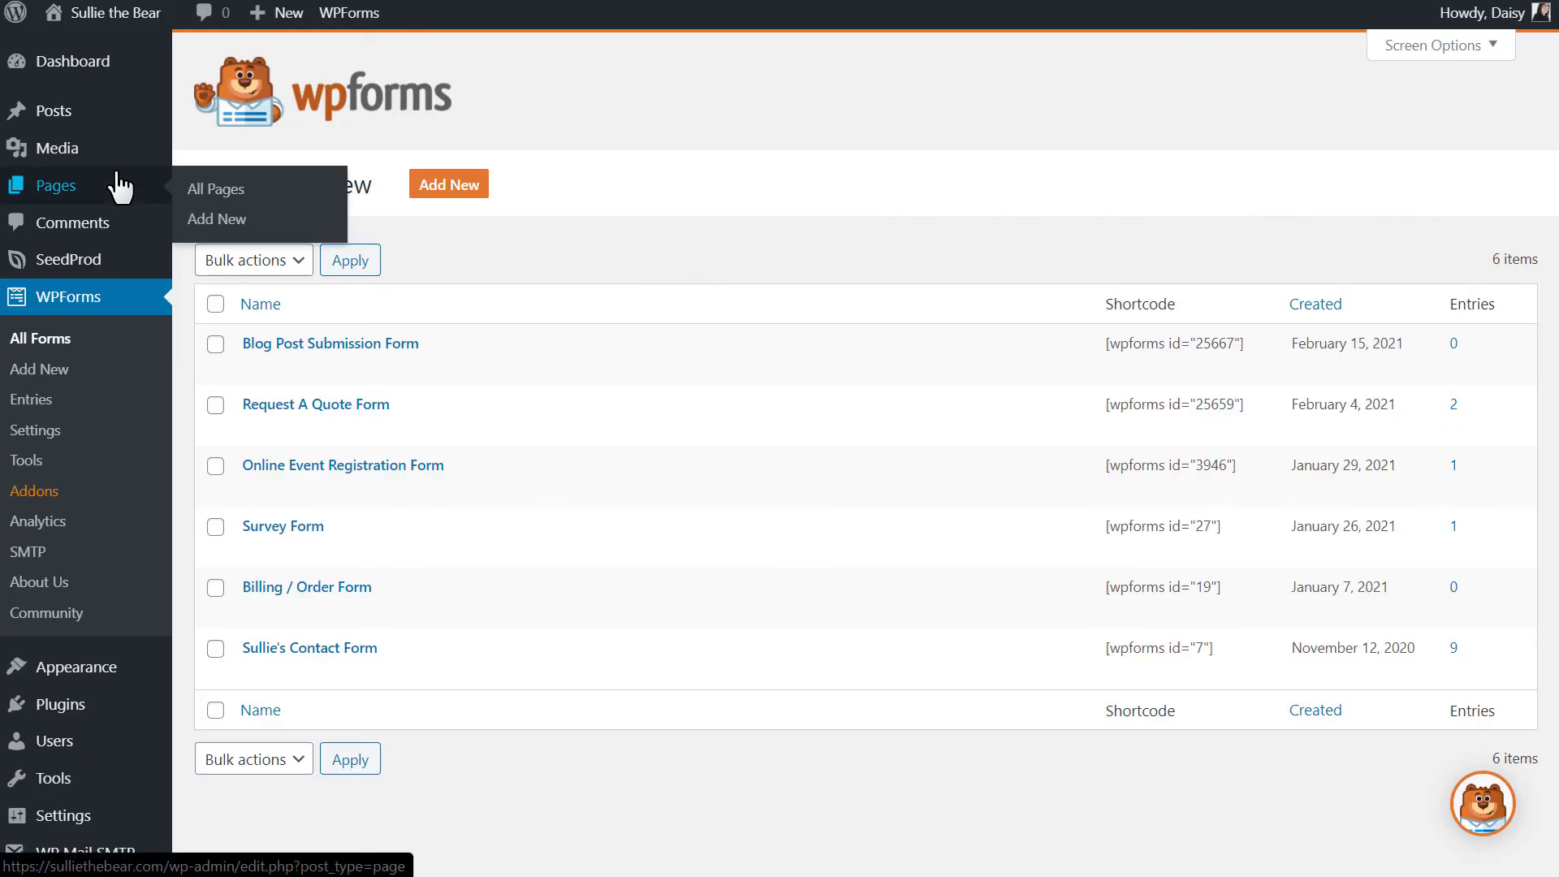
click(223, 222)
text(Submit a)
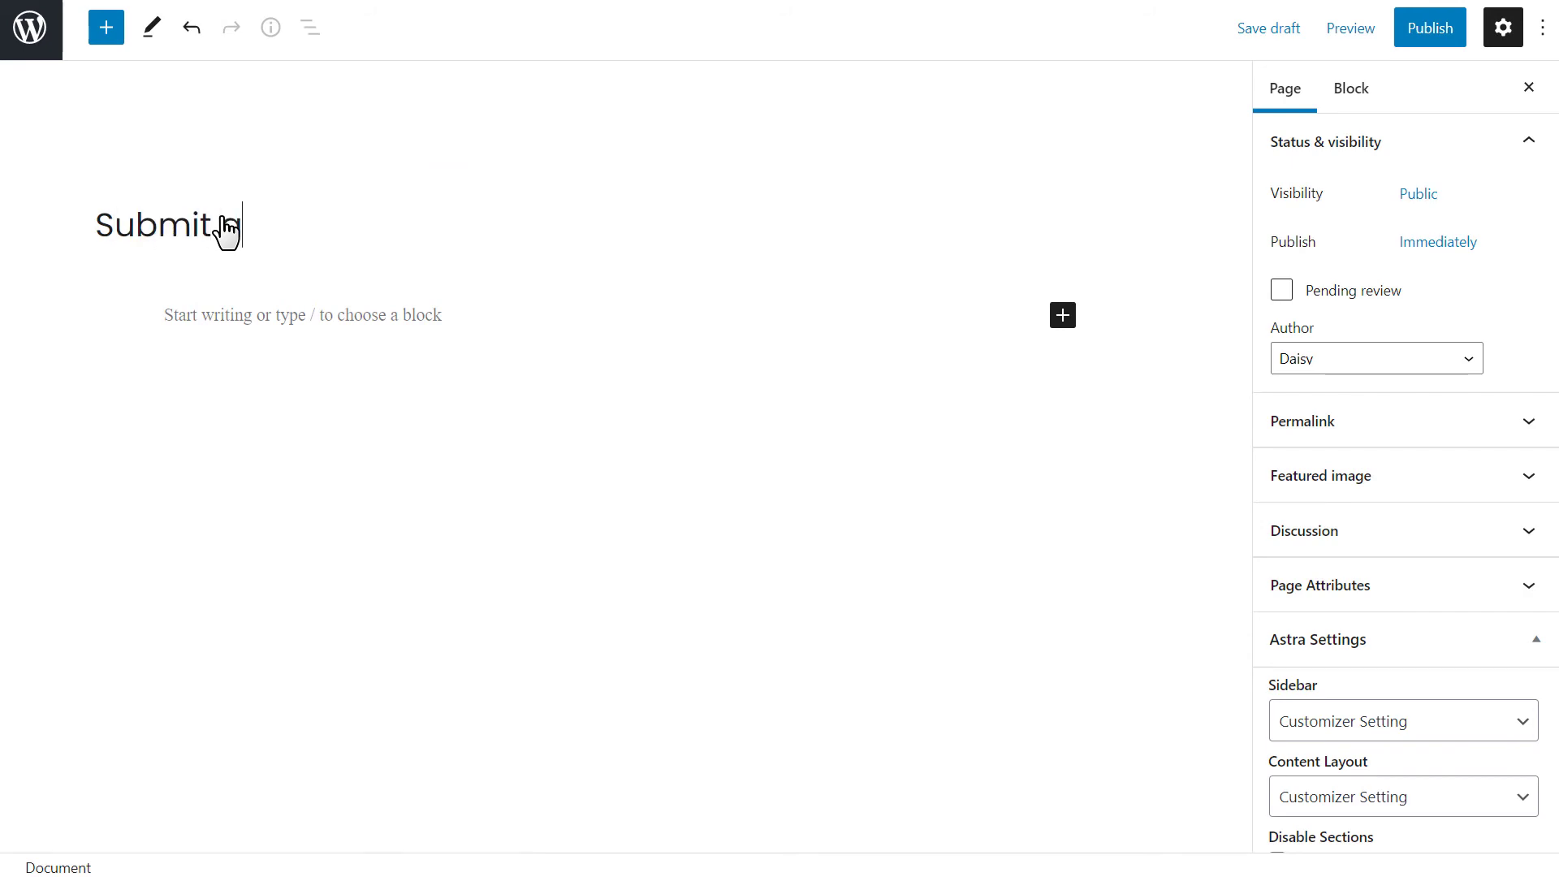
text( blog post)
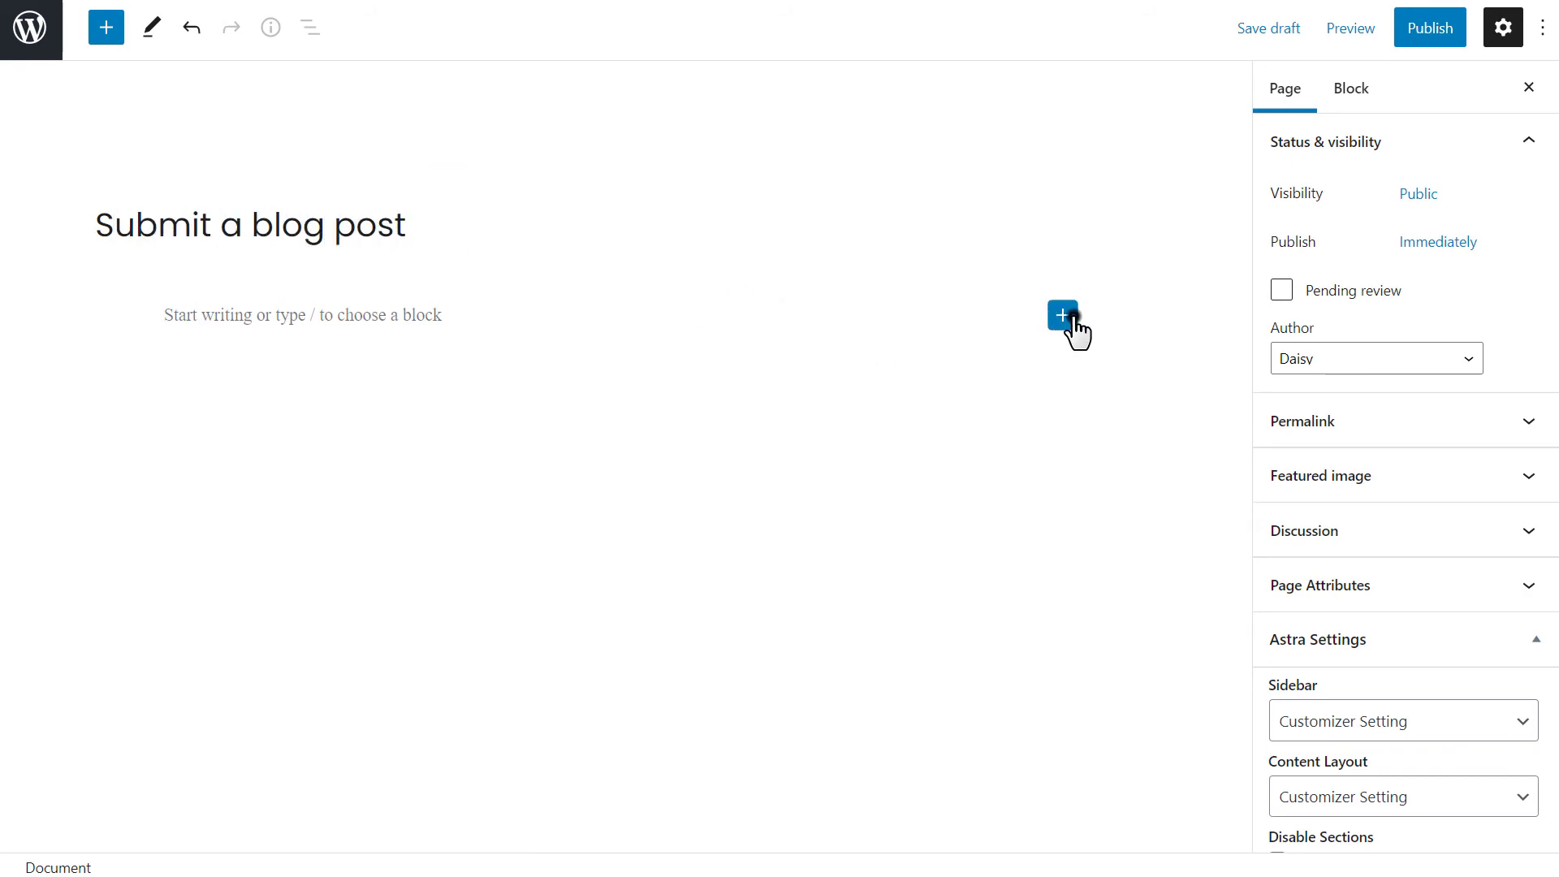
Insert a WPForms block showing the Blog Post Submission Form and publish the page
click(1063, 316)
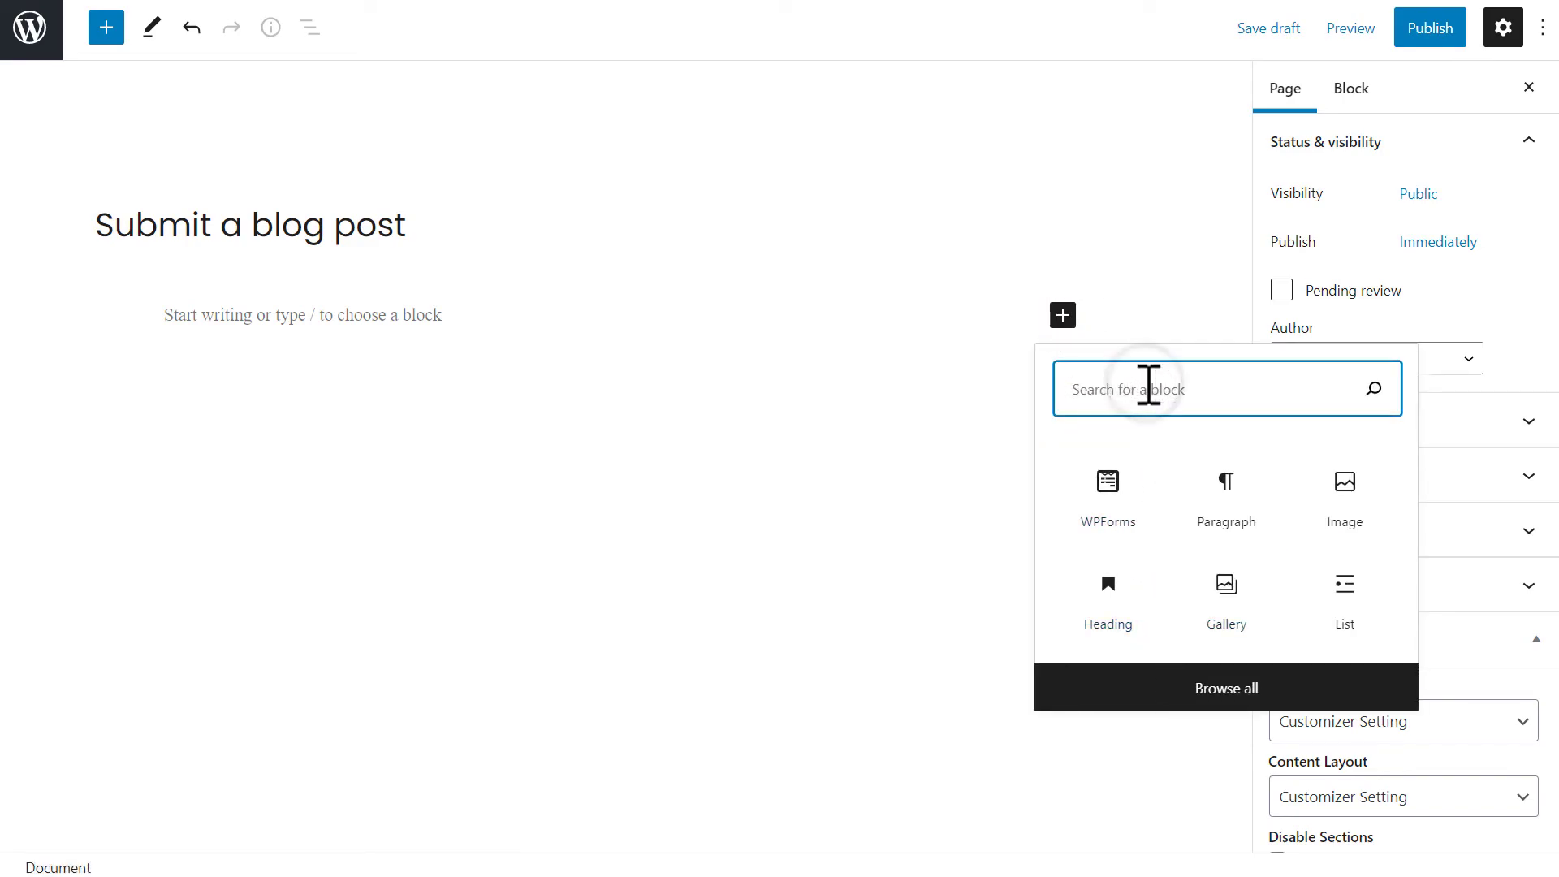
text(wpform)
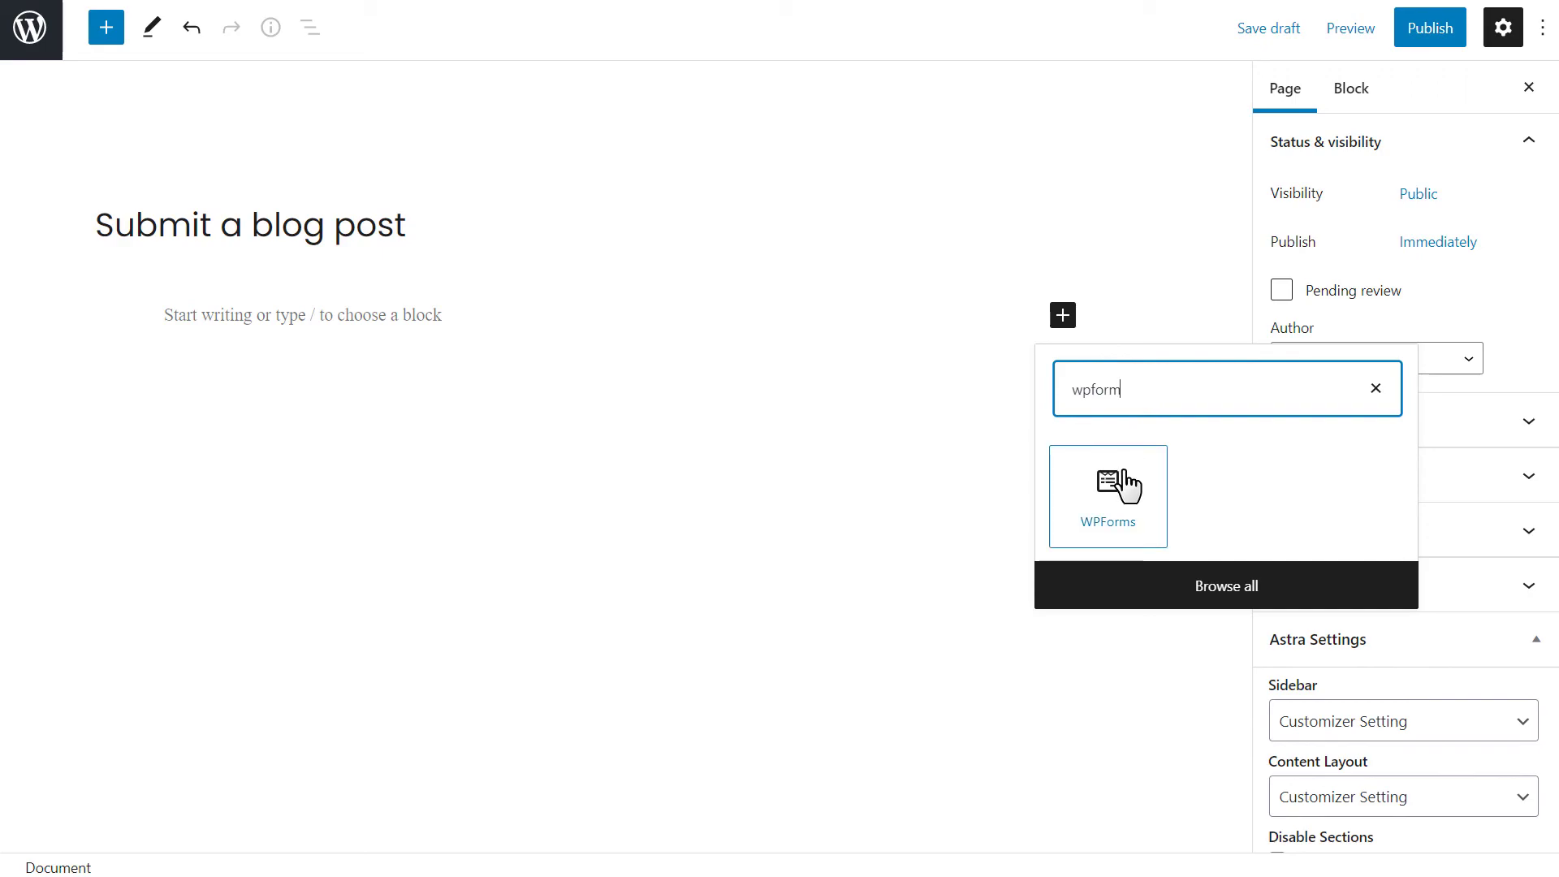
click(1116, 486)
click(538, 526)
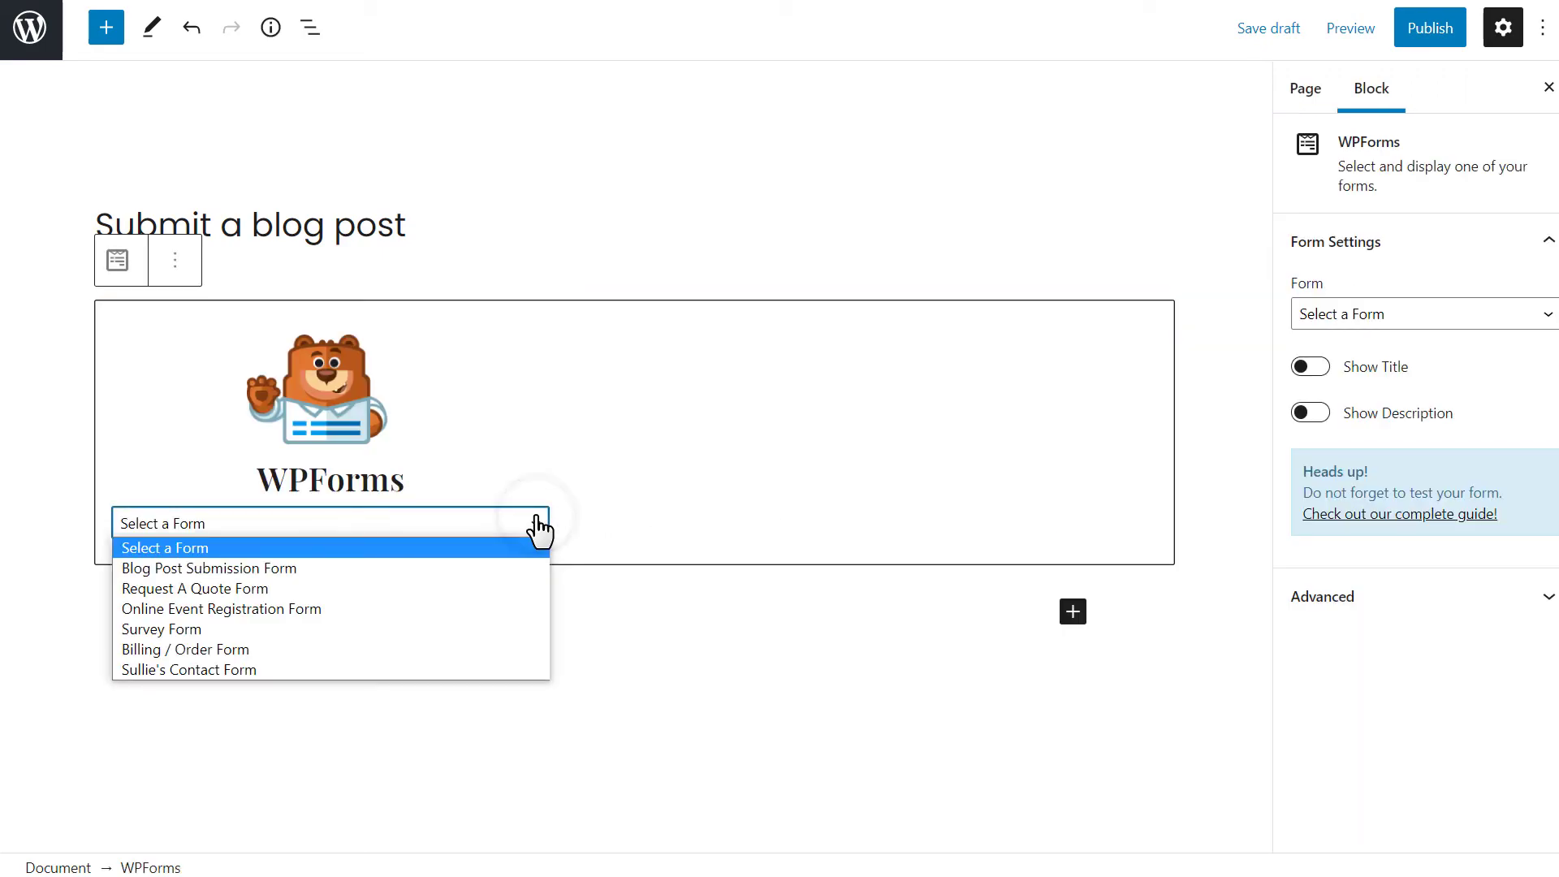
click(504, 565)
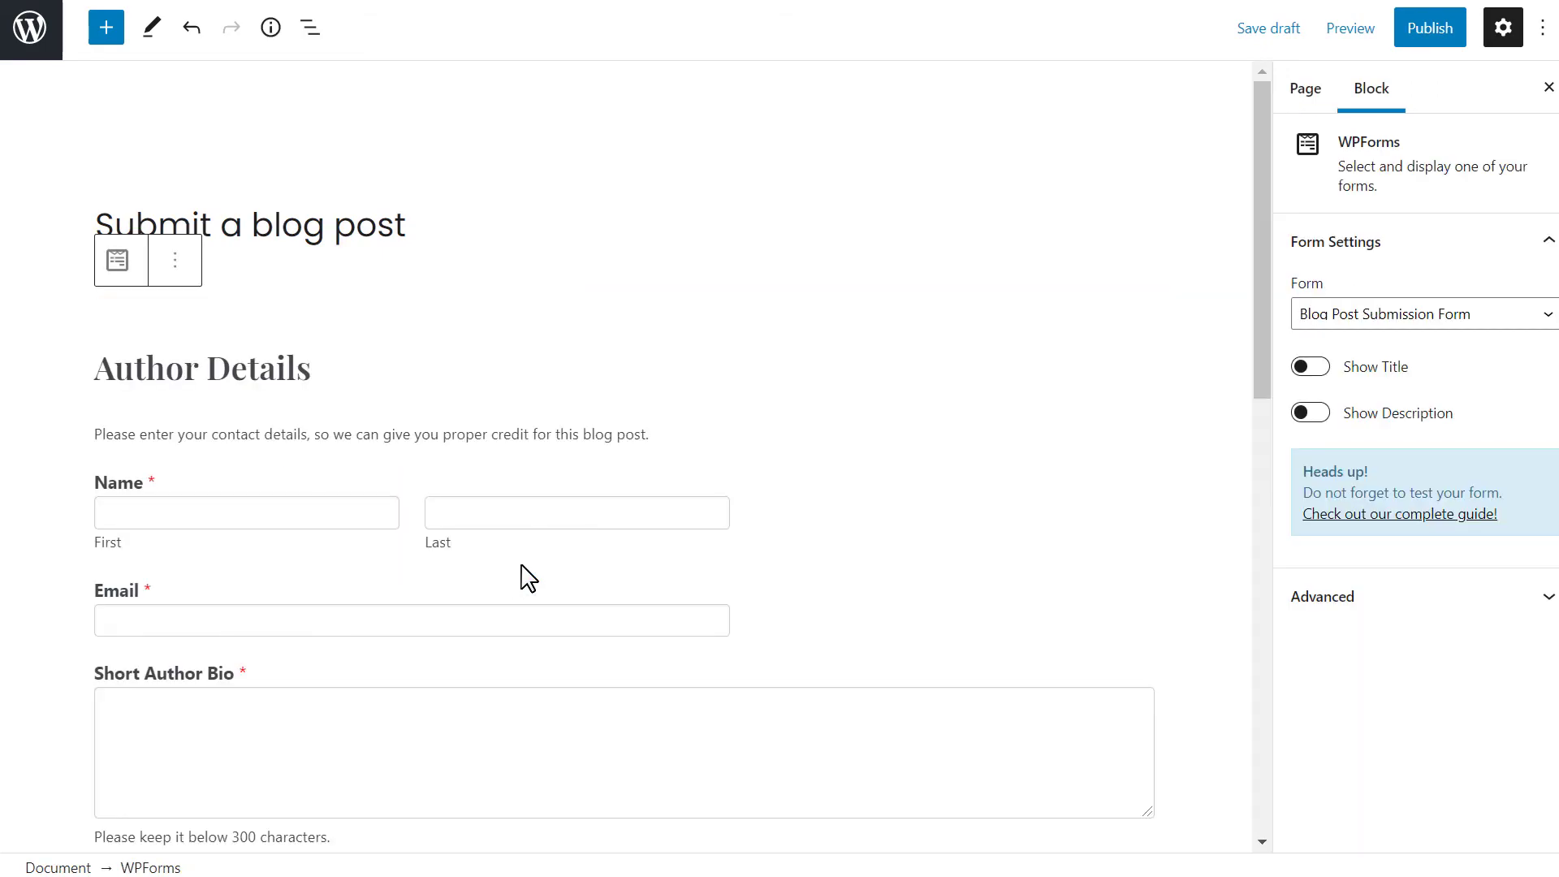
click(1445, 39)
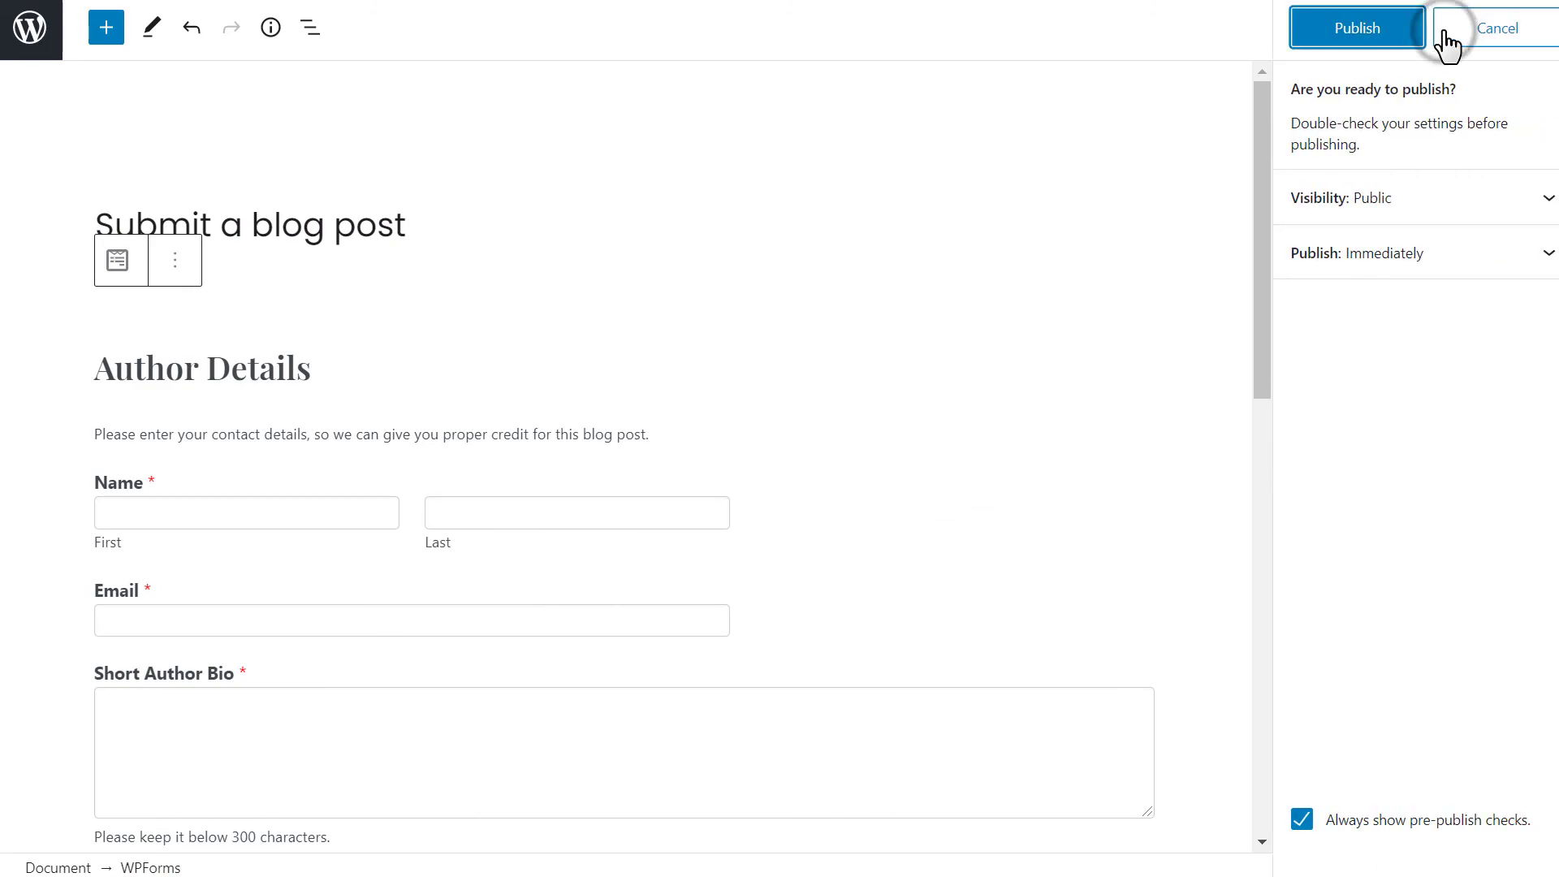
click(1390, 42)
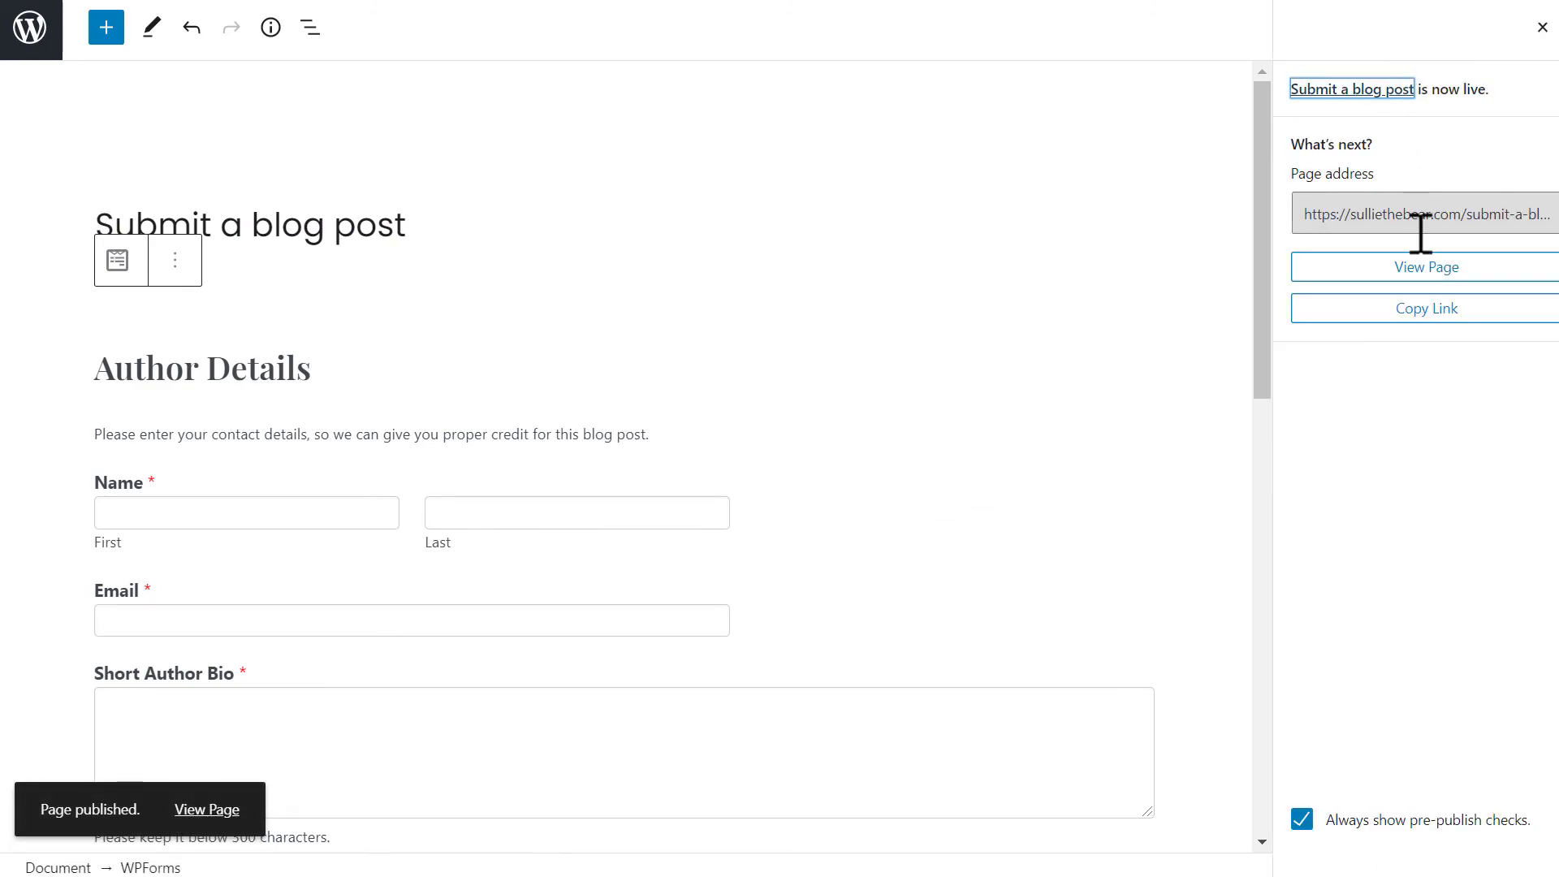
View the live 'Submit a blog post' page, scrolling down to Submit and back up
click(1425, 281)
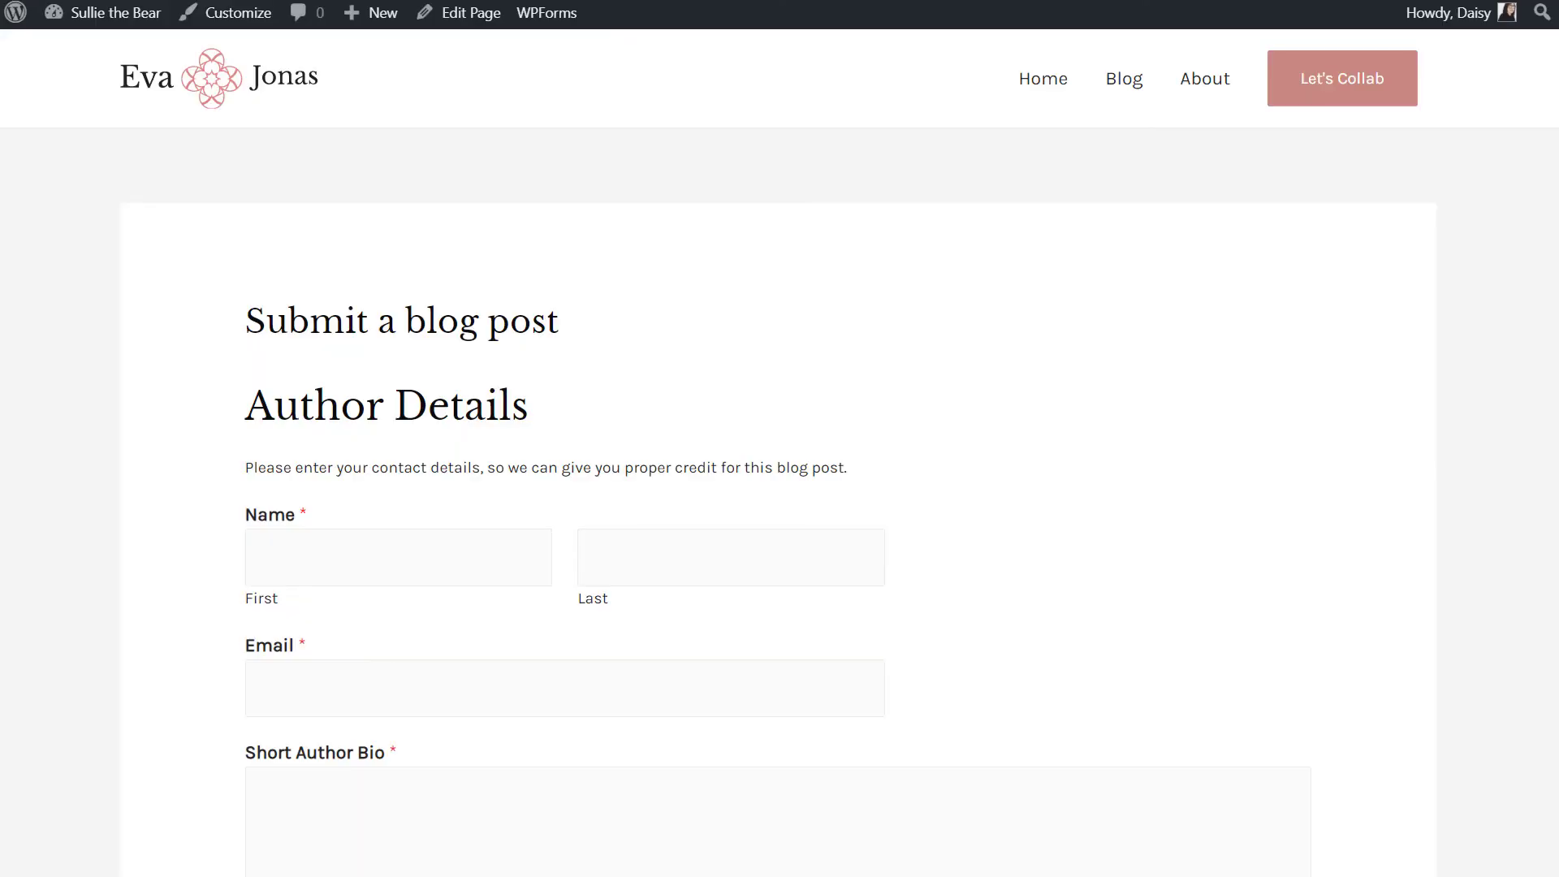
scroll(779, 452, down, 4)
scroll(1548, 504, down, 9)
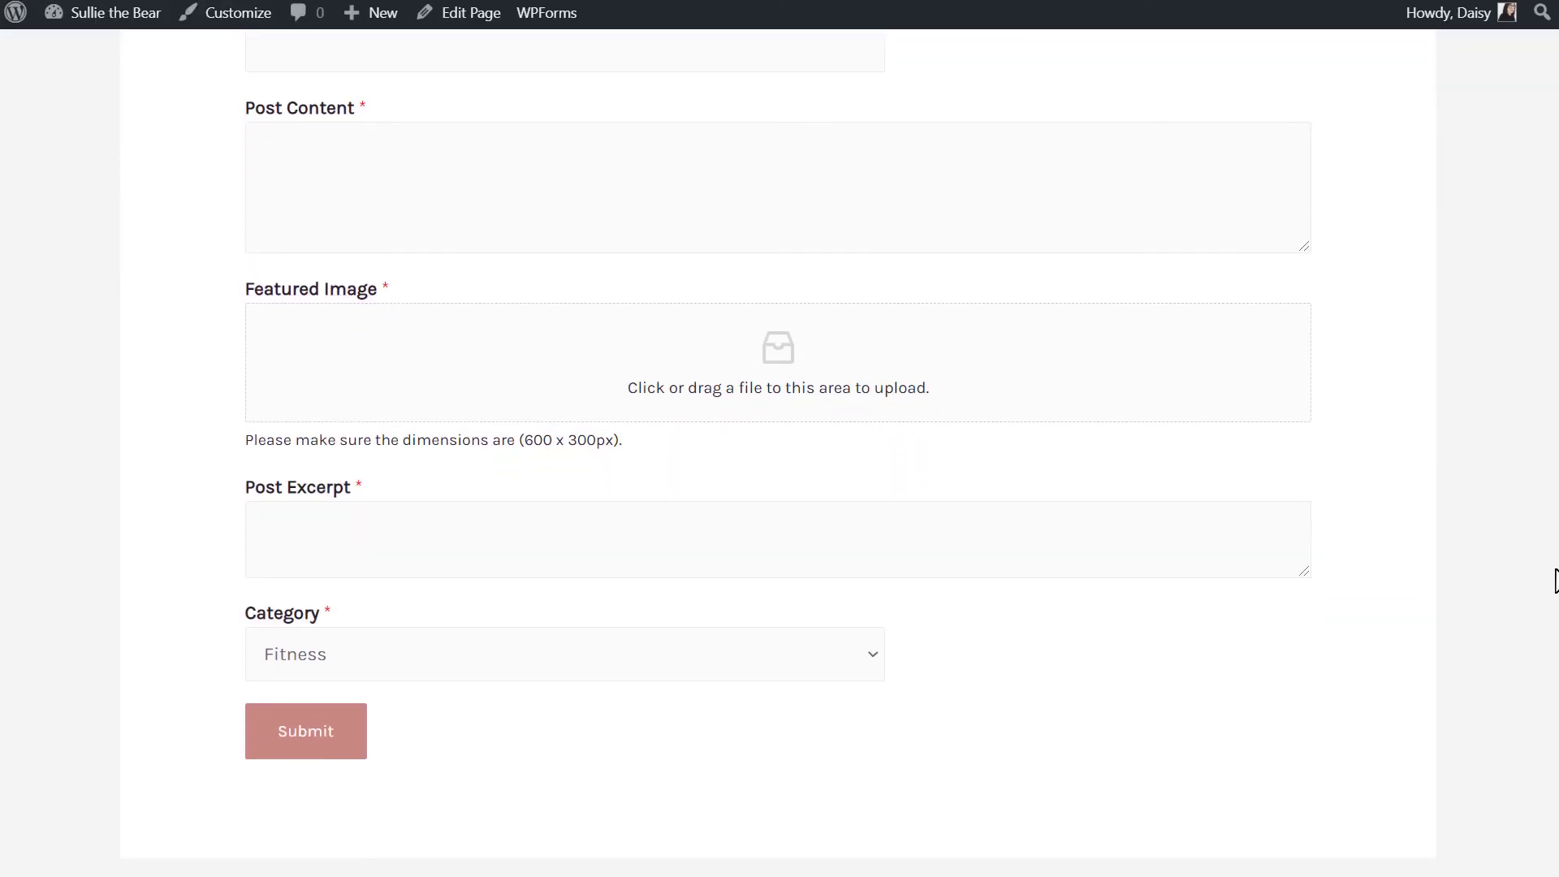
scroll(1553, 581, up, 9)
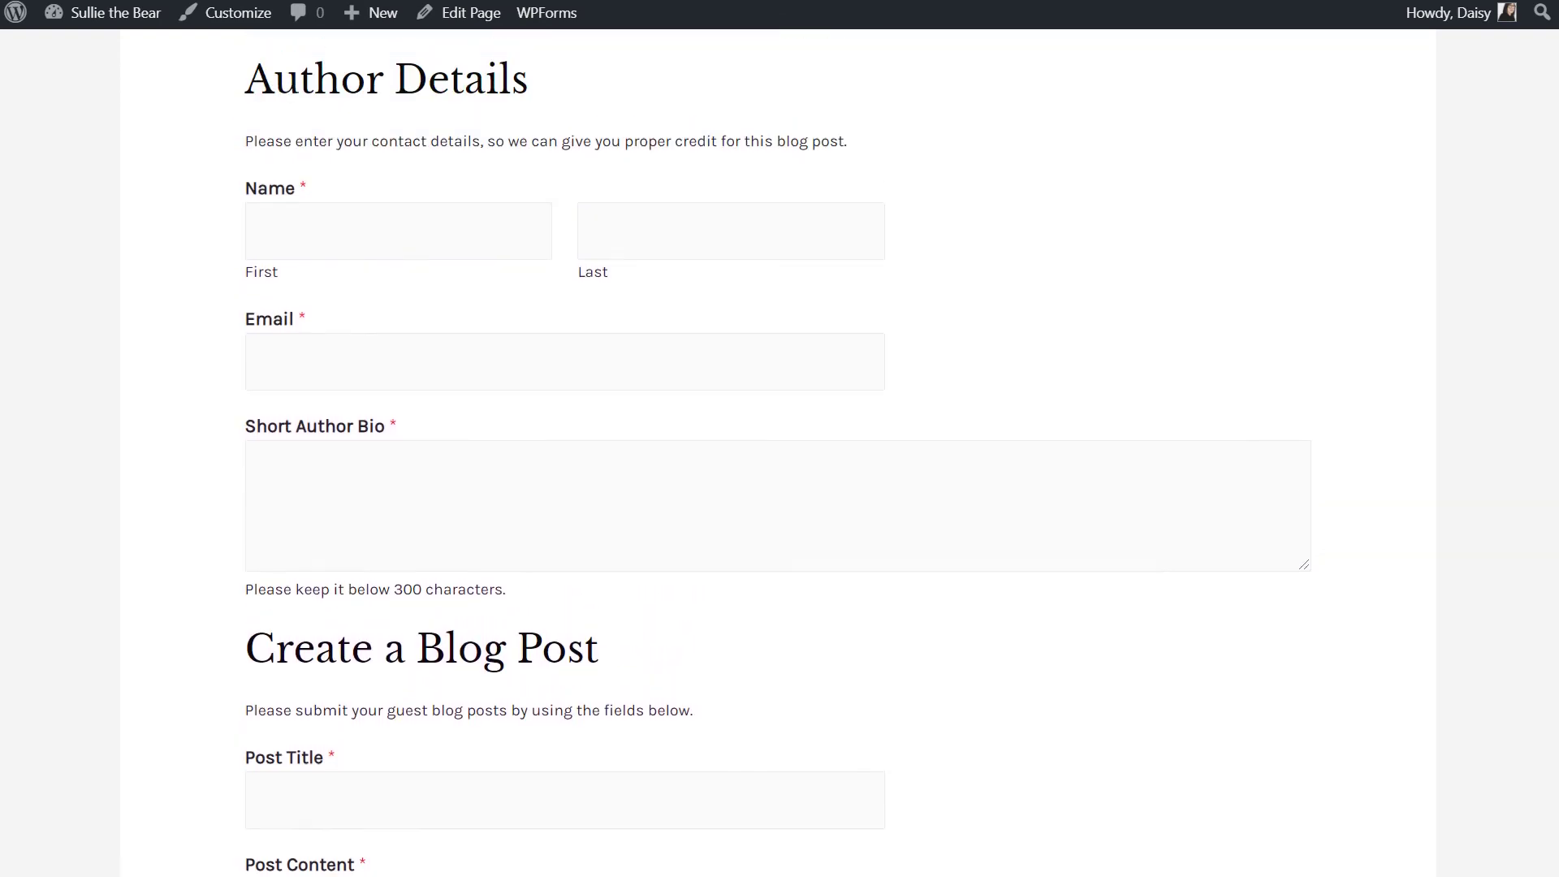
scroll(1527, 258, up, 4)
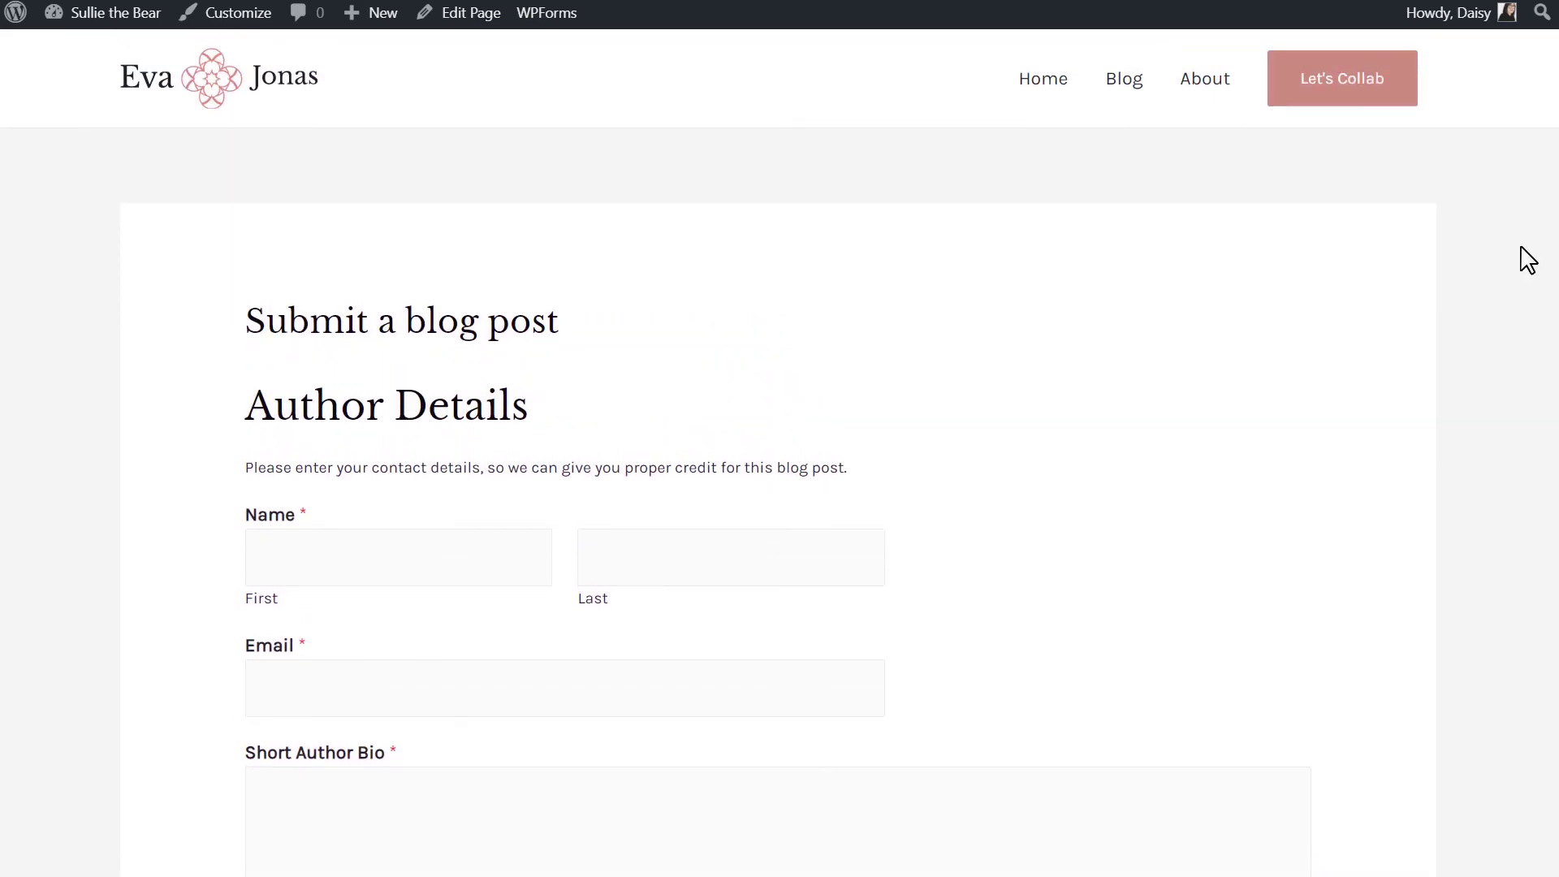
Click into the First name field on the live form
click(435, 572)
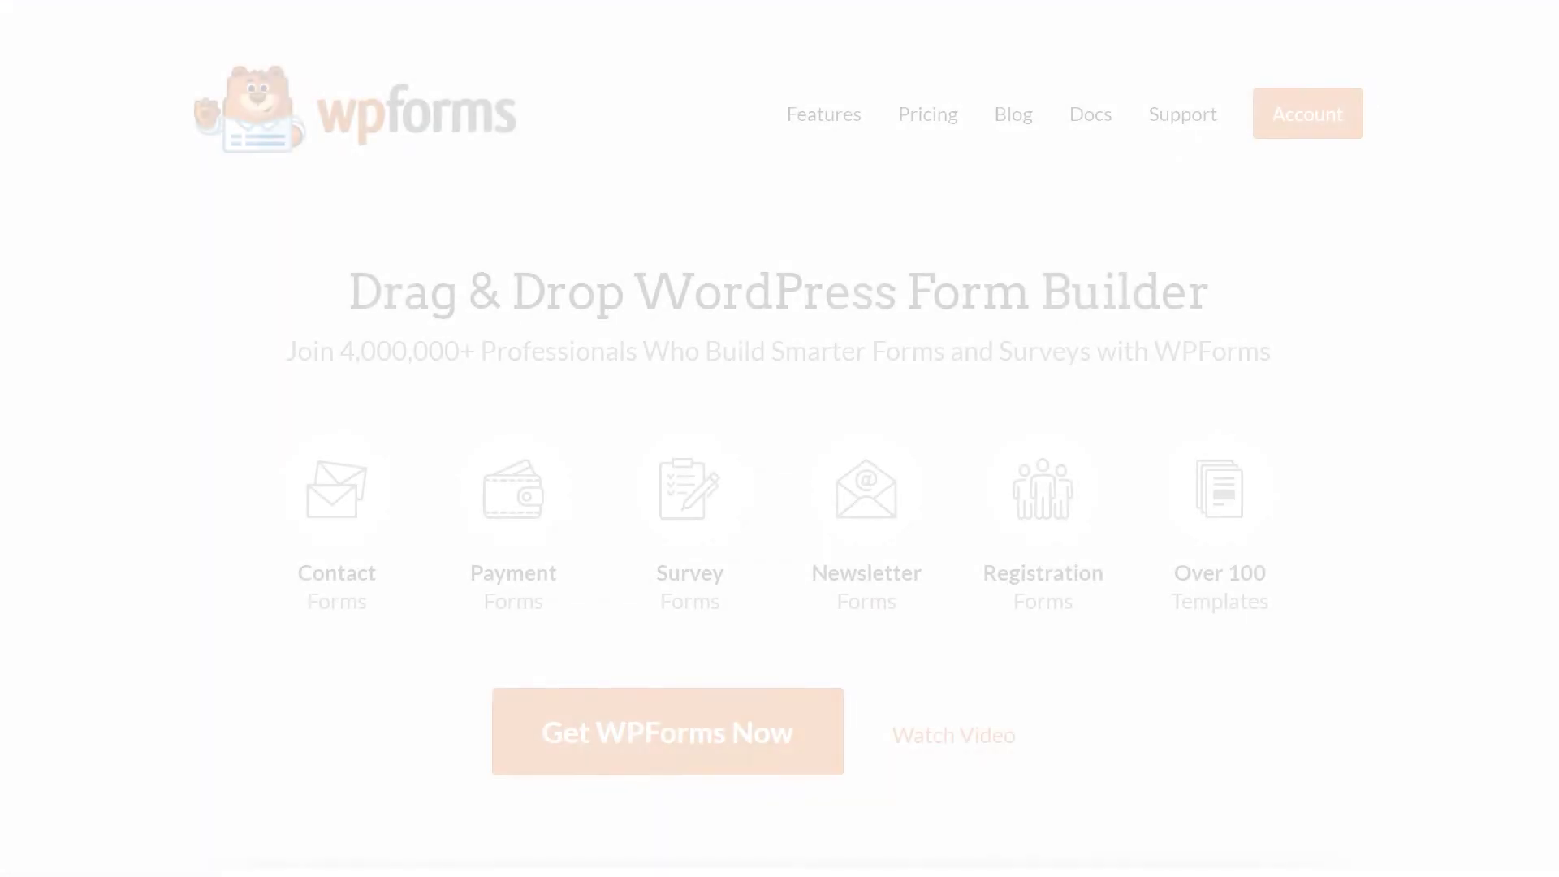